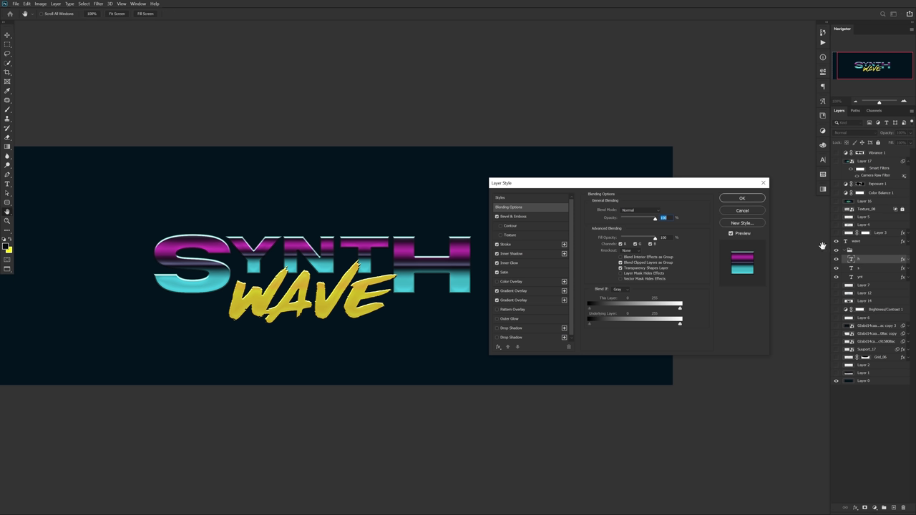
# Examine the Bevel & Emboss settings of the letter H's layer style, including the highlight and shadow modes and opacities
pyautogui.click(516, 218)
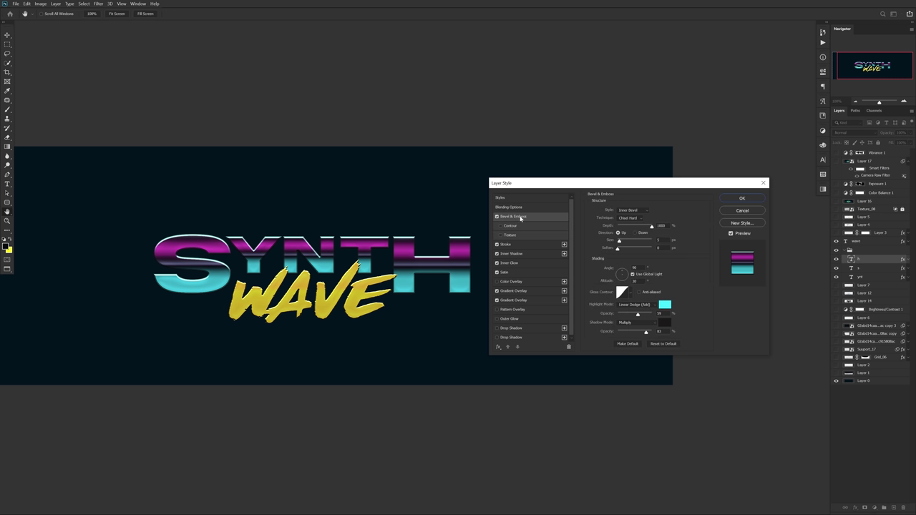
pyautogui.click(644, 217)
pyautogui.click(645, 219)
pyautogui.click(649, 306)
pyautogui.click(704, 303)
pyautogui.click(659, 314)
pyautogui.click(649, 323)
pyautogui.click(648, 324)
pyautogui.moveTo(650, 332); pyautogui.dragTo(649, 332)
# Review the Stroke and Inner Shadow settings of the letter H's layer style, including their opacities
pyautogui.click(514, 245)
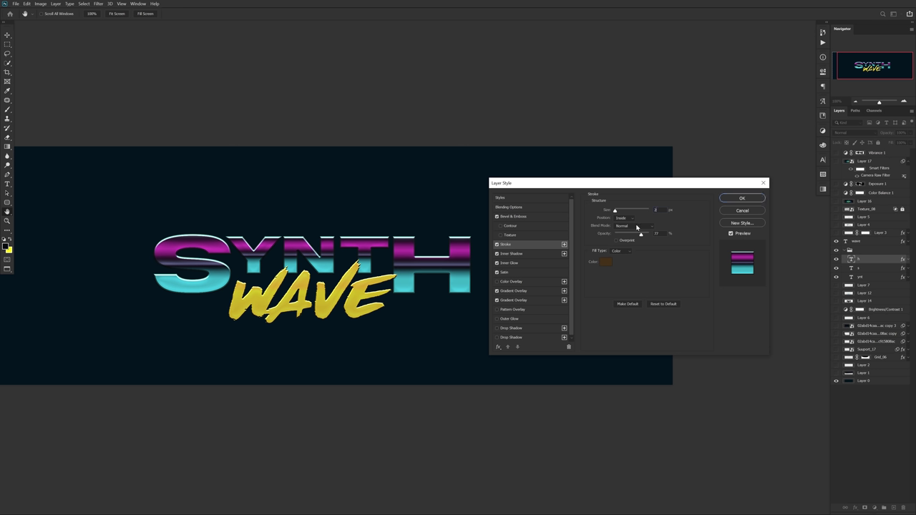
pyautogui.moveTo(638, 234); pyautogui.dragTo(642, 234)
pyautogui.click(521, 254)
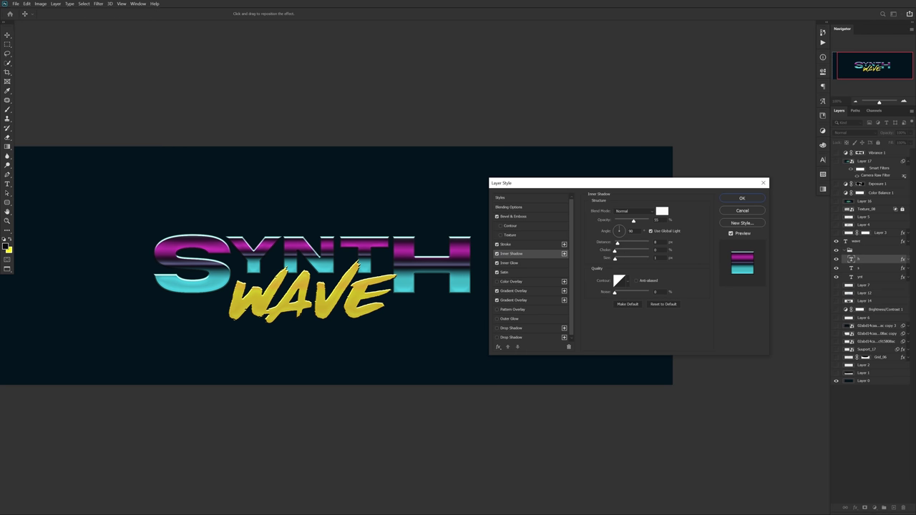
pyautogui.doubleClick(657, 220)
# Set the letter H's Inner Glow opacity to 20%
pyautogui.click(513, 263)
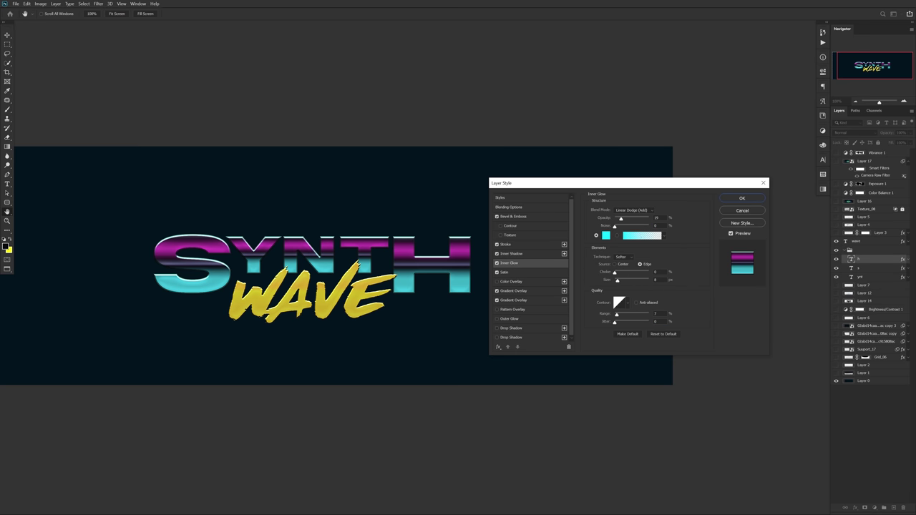
pyautogui.write('20')
pyautogui.press('Return')
# Inspect the letter H's Satin effect, checking its color and opacity
pyautogui.click(519, 273)
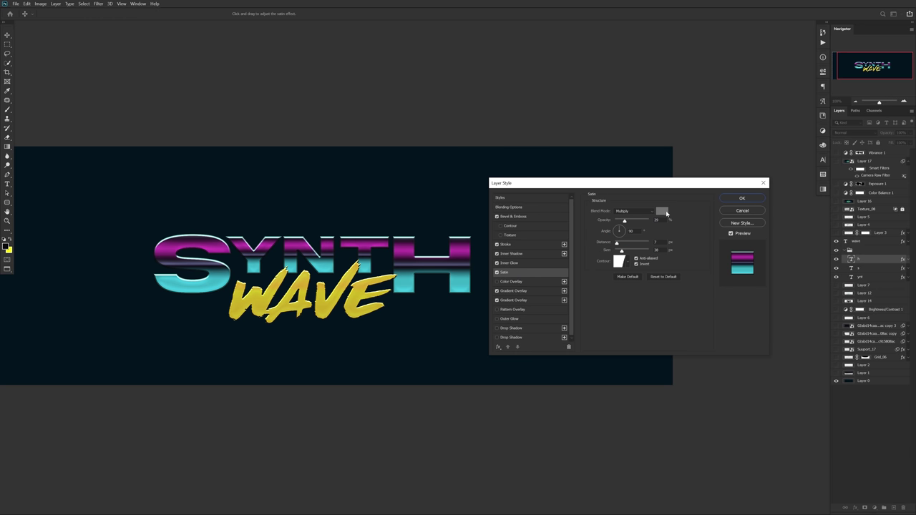
pyautogui.click(662, 211)
pyautogui.click(508, 219)
pyautogui.click(625, 220)
# Turn off the letter H's second Gradient Overlay and open the first overlay's gradient for editing
pyautogui.click(525, 291)
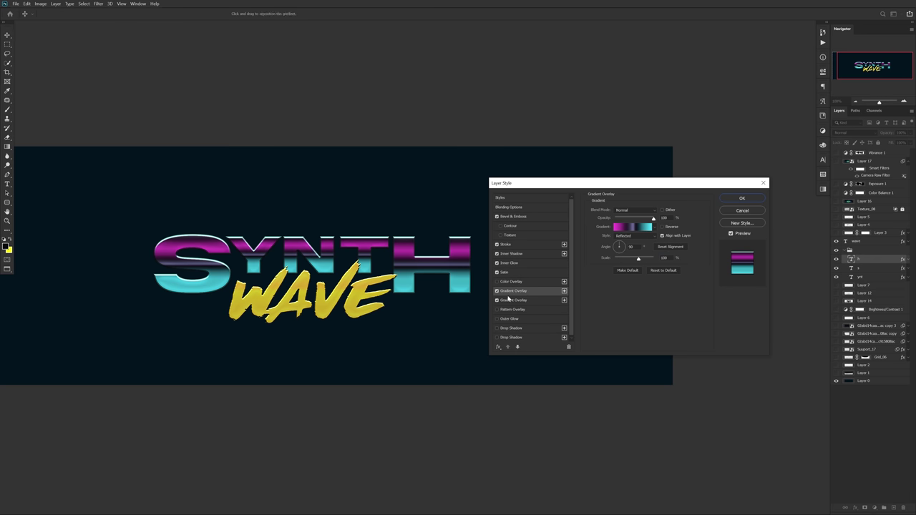
pyautogui.click(497, 300)
pyautogui.click(639, 226)
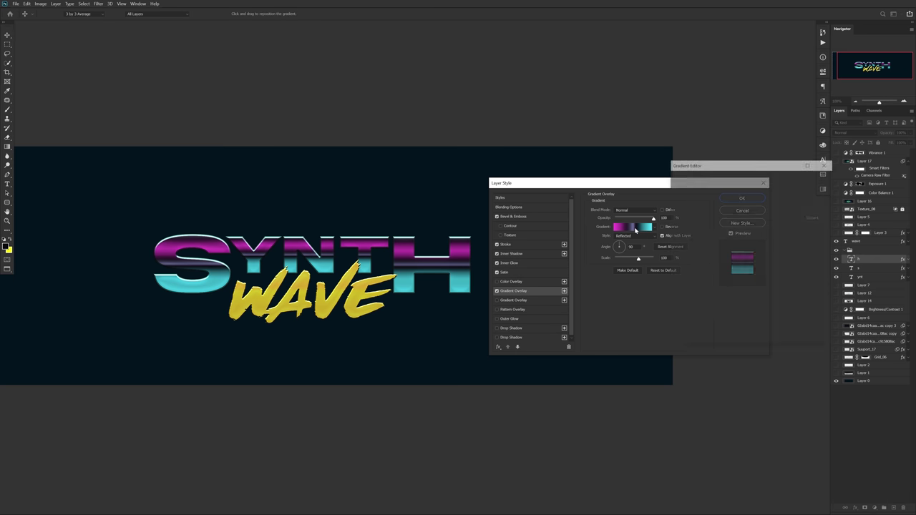
pyautogui.moveTo(740, 158); pyautogui.dragTo(652, 181)
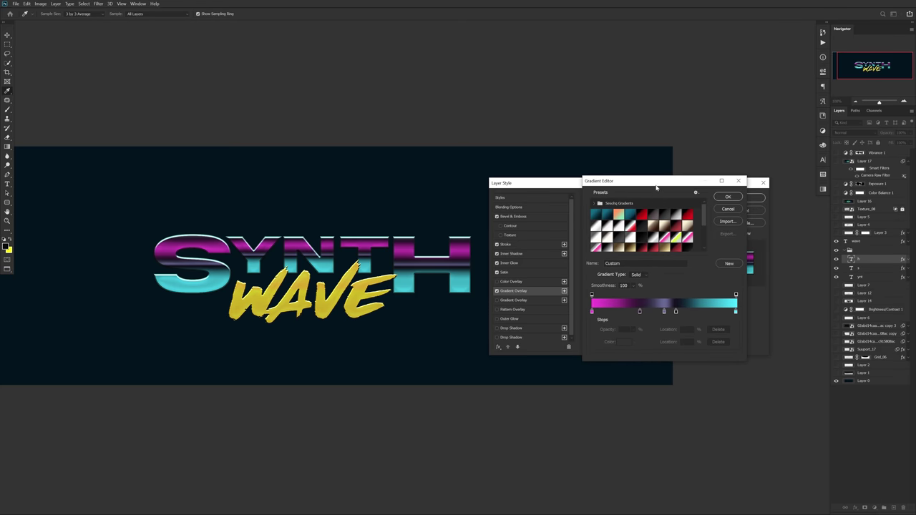
pyautogui.moveTo(653, 182); pyautogui.dragTo(656, 179)
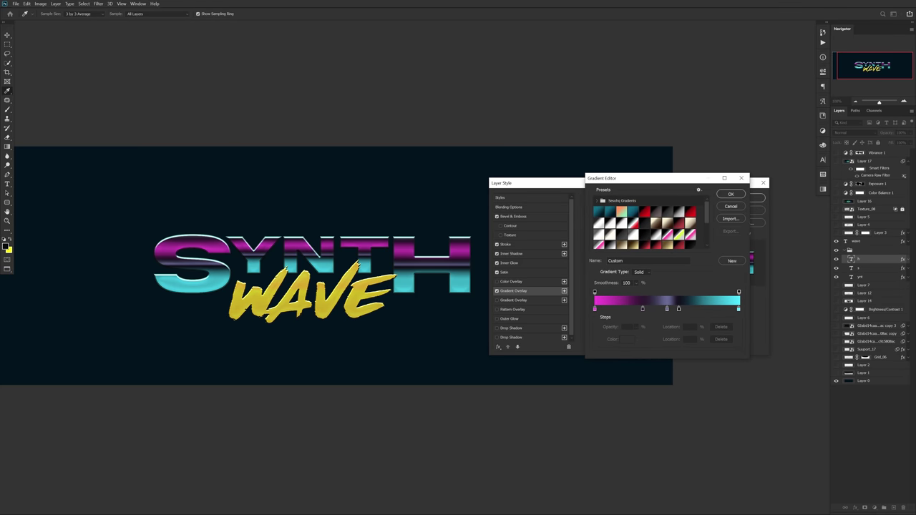
# Inspect the color stops along the letter H's magenta-to-cyan gradient and close the Gradient Editor
pyautogui.click(594, 309)
pyautogui.click(642, 309)
pyautogui.click(678, 310)
pyautogui.click(738, 309)
pyautogui.click(679, 308)
pyautogui.click(643, 309)
pyautogui.click(595, 309)
pyautogui.click(730, 195)
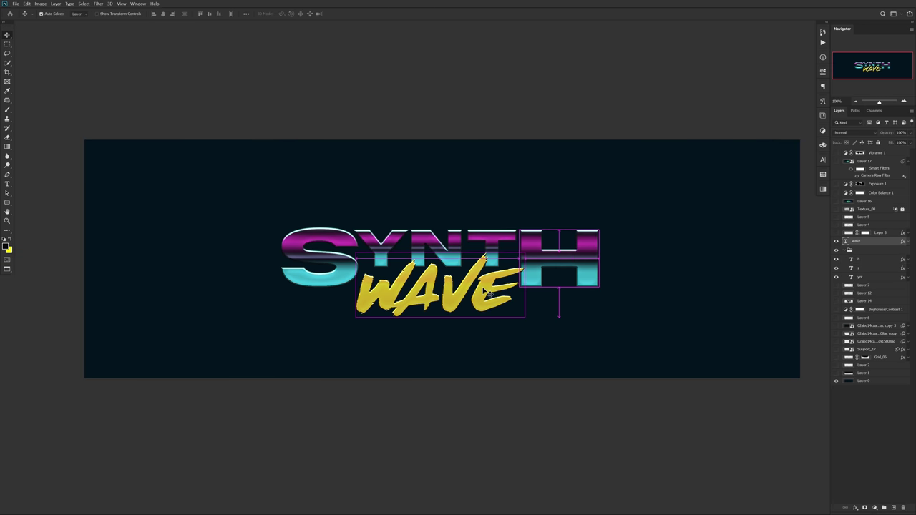
# Set the wave text's Bevel & Emboss altitude to 30° and check its highlight color
pyautogui.doubleClick(880, 243)
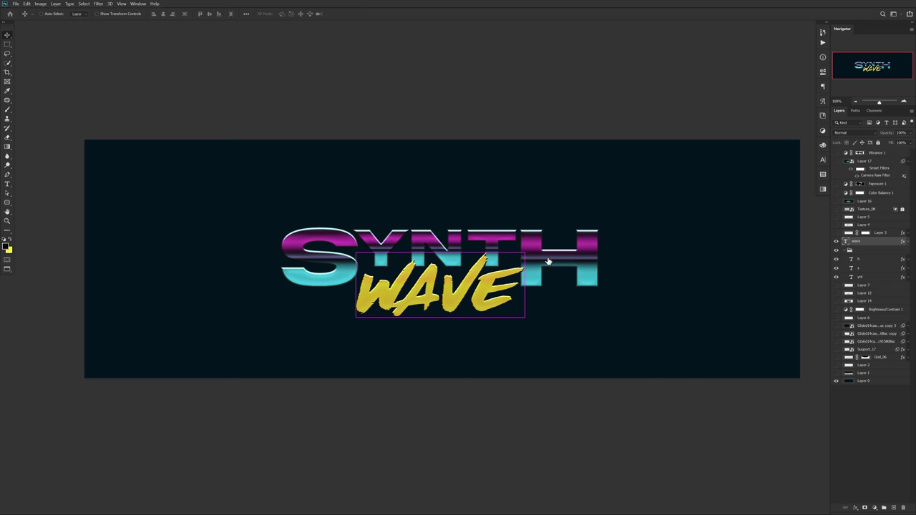
pyautogui.press('space')
pyautogui.moveTo(451, 262)
pyautogui.mouseDown()
pyautogui.moveTo(280, 261)
pyautogui.moveTo(325, 268)
pyautogui.mouseUp()
pyautogui.click(533, 217)
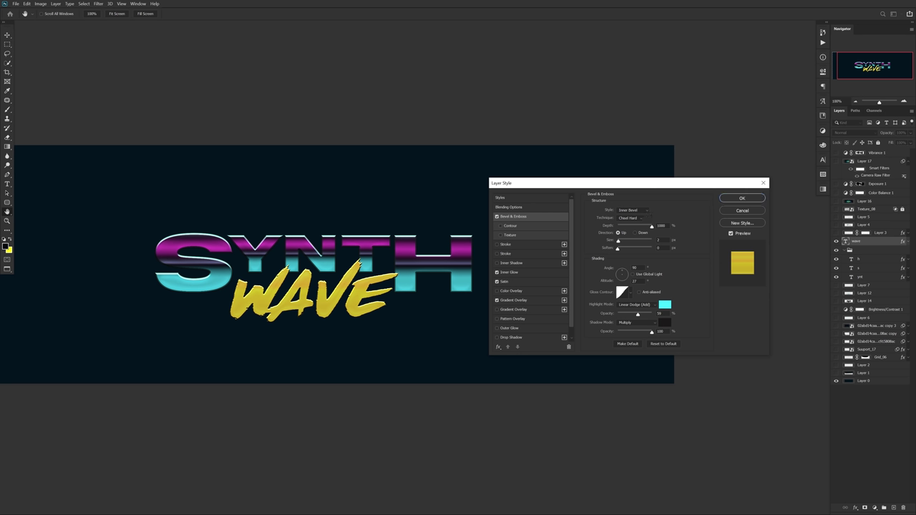
pyautogui.click(634, 281)
pyautogui.press('Up')
pyautogui.press('Up')
pyautogui.press('Up')
pyautogui.click(665, 305)
pyautogui.click(494, 213)
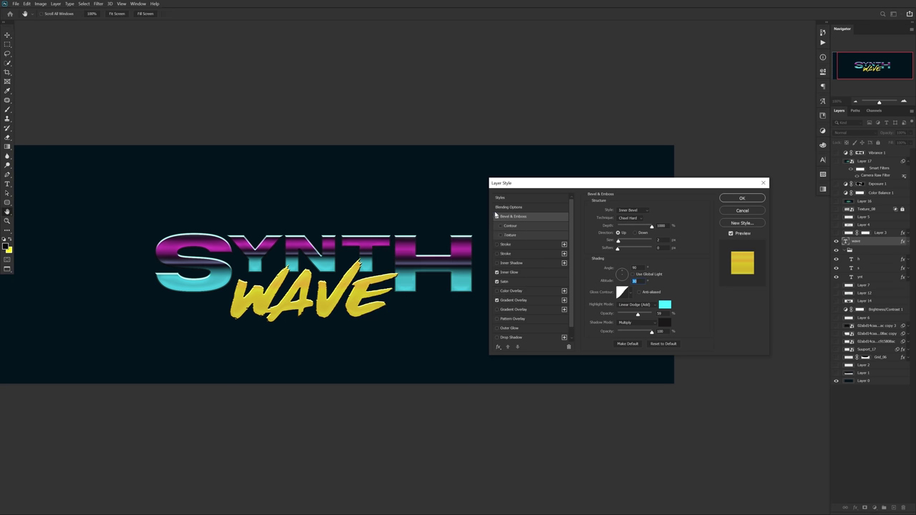
# Review the wave text's Inner Glow and the color stops of its yellow Gradient Overlay, and close its layer style
pyautogui.click(510, 272)
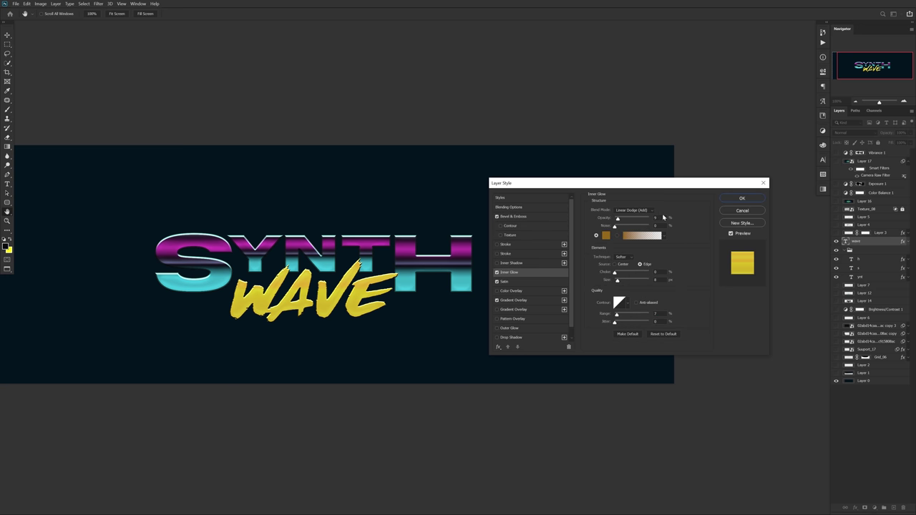
pyautogui.click(654, 217)
pyautogui.click(496, 300)
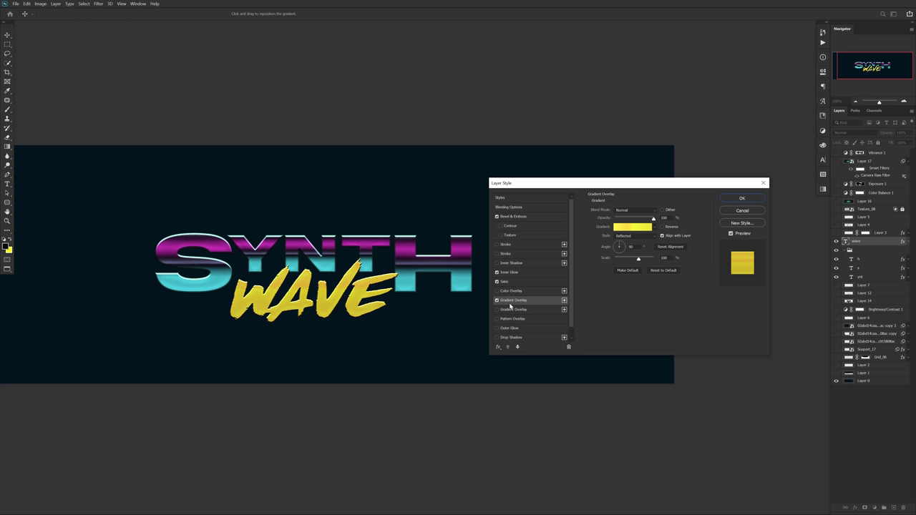
pyautogui.click(634, 227)
pyautogui.click(667, 309)
pyautogui.click(643, 309)
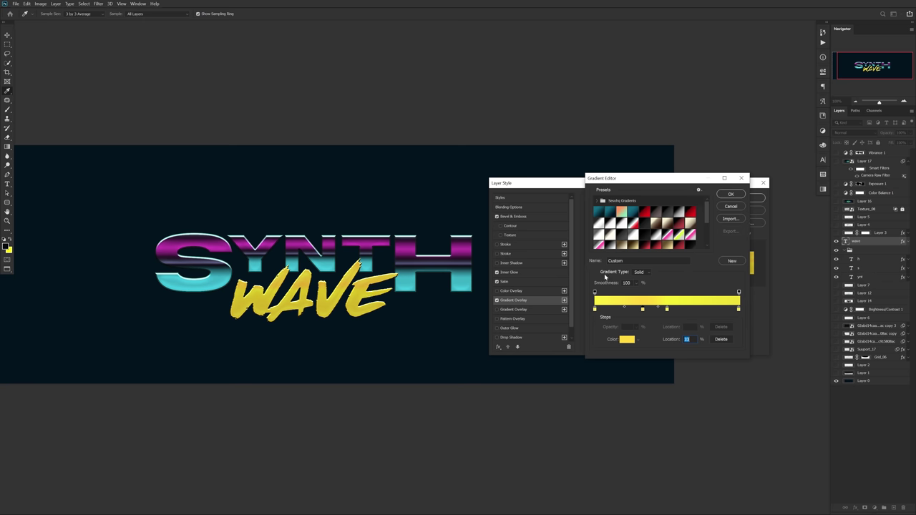
pyautogui.click(732, 195)
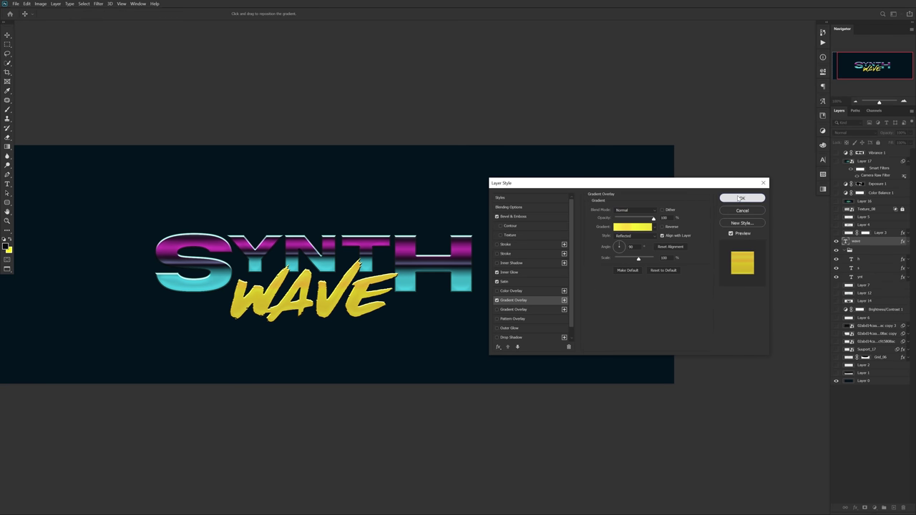
pyautogui.click(737, 197)
pyautogui.moveTo(482, 270); pyautogui.dragTo(606, 255)
pyautogui.doubleClick(874, 245)
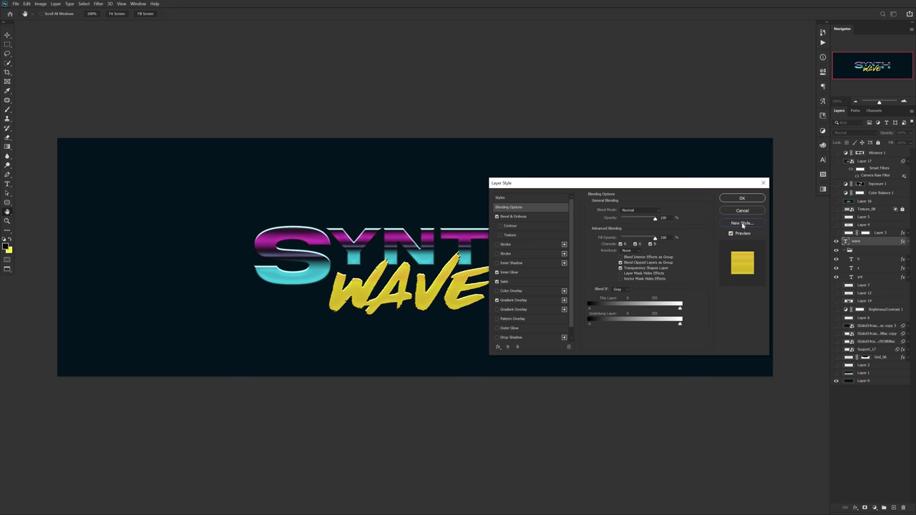
pyautogui.click(742, 223)
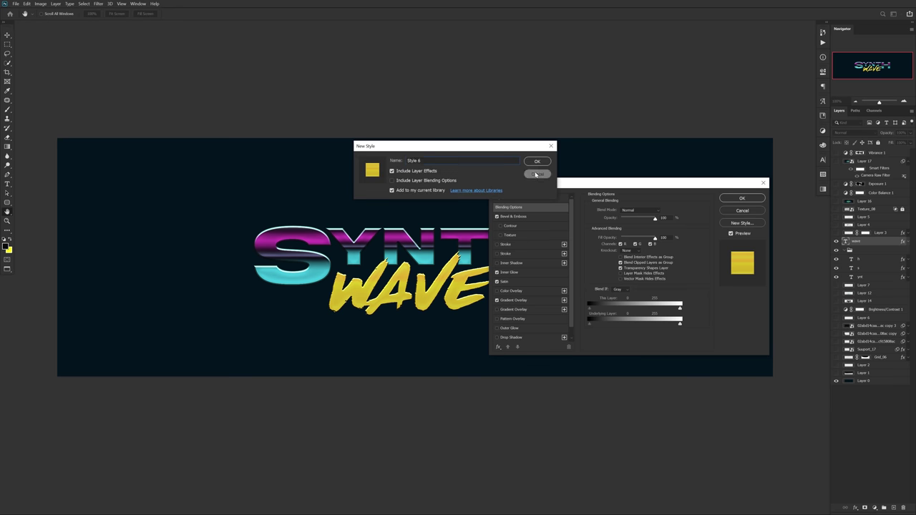
pyautogui.click(536, 176)
# Try the saved yellow style and the magenta-and-cyan style on the wave text
pyautogui.click(514, 199)
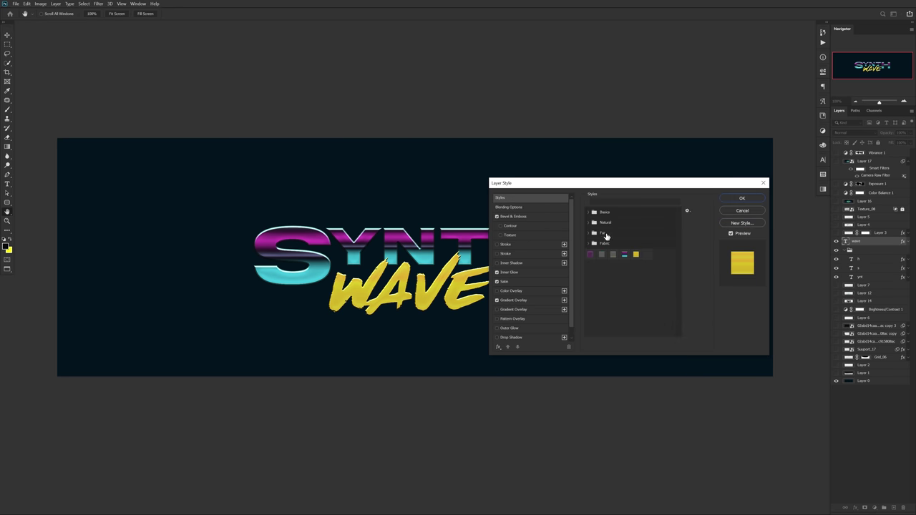
pyautogui.click(636, 255)
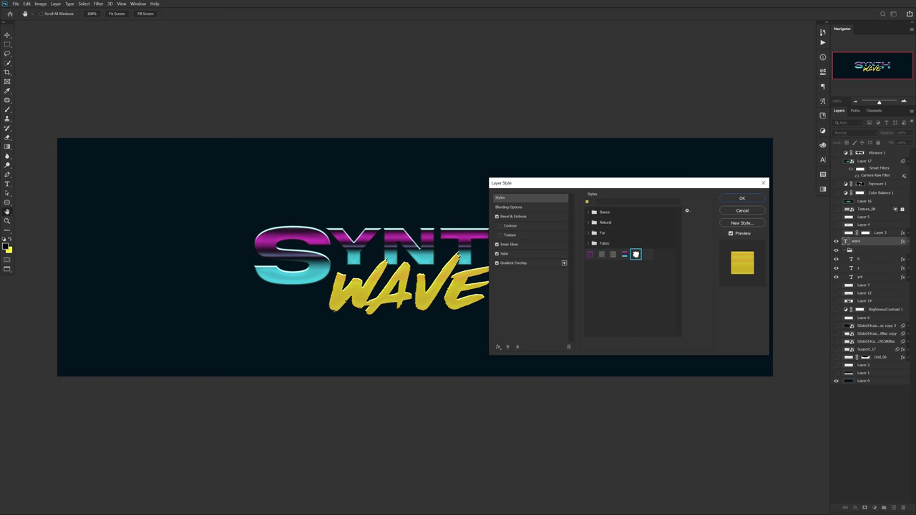
pyautogui.click(624, 255)
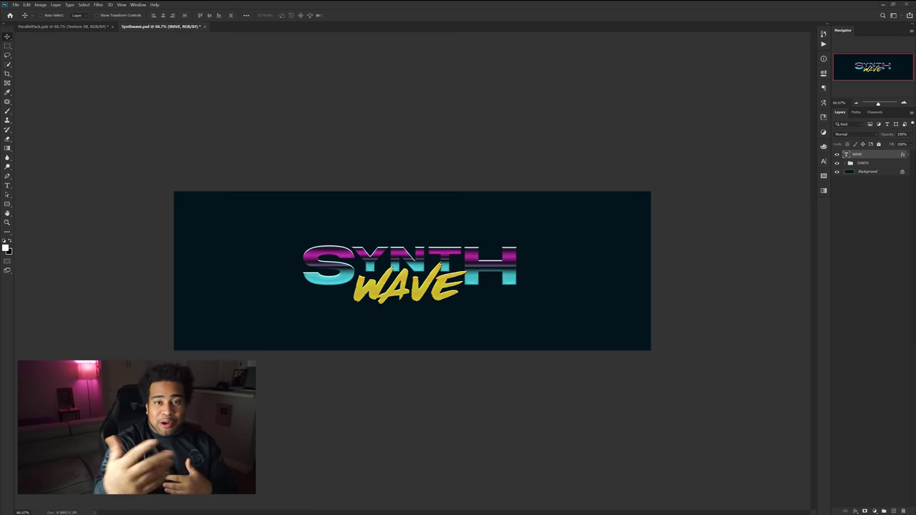
# Copy the Grid_06 texture from the ParallelPack document into Synthwave.psd, placing it over the title
pyautogui.click(79, 27)
pyautogui.moveTo(411, 123); pyautogui.dragTo(392, 266)
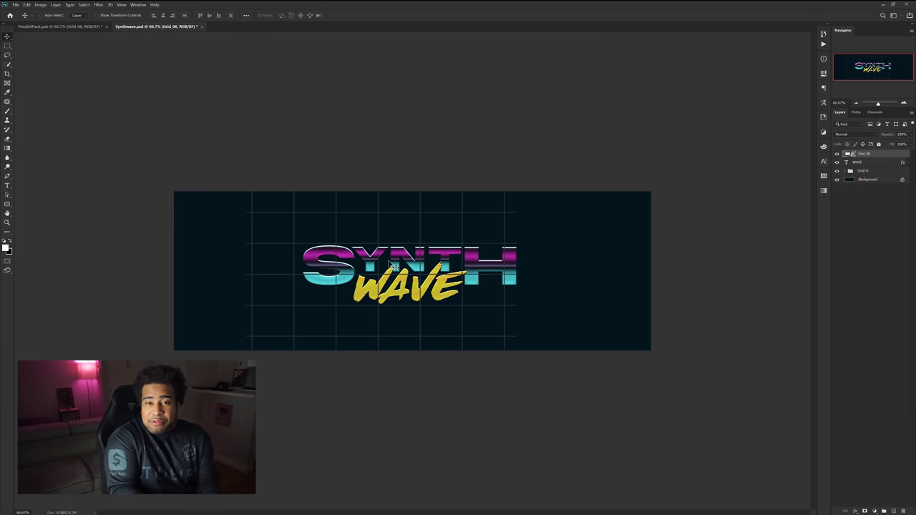
# Give the Grid_06 layer a Color Overlay in dark teal #1e6570
pyautogui.doubleClick(886, 155)
pyautogui.click(605, 316)
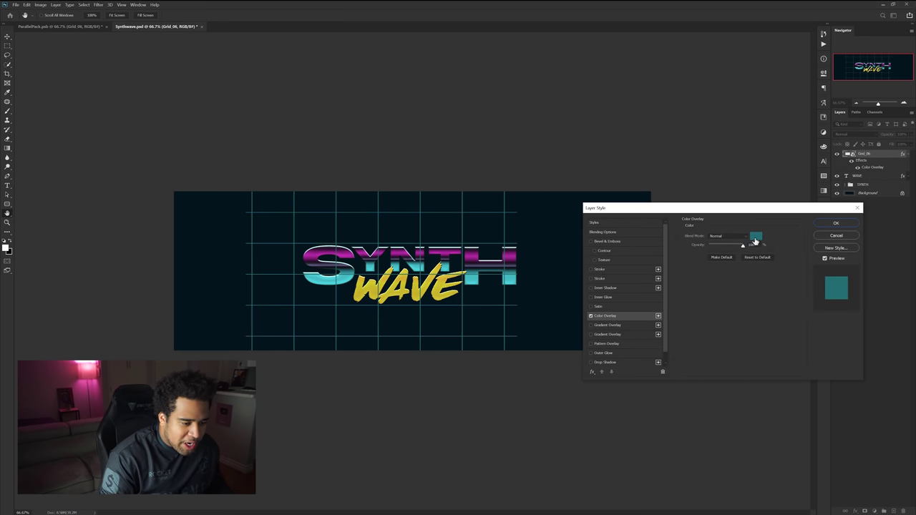
pyautogui.click(755, 236)
pyautogui.click(721, 314)
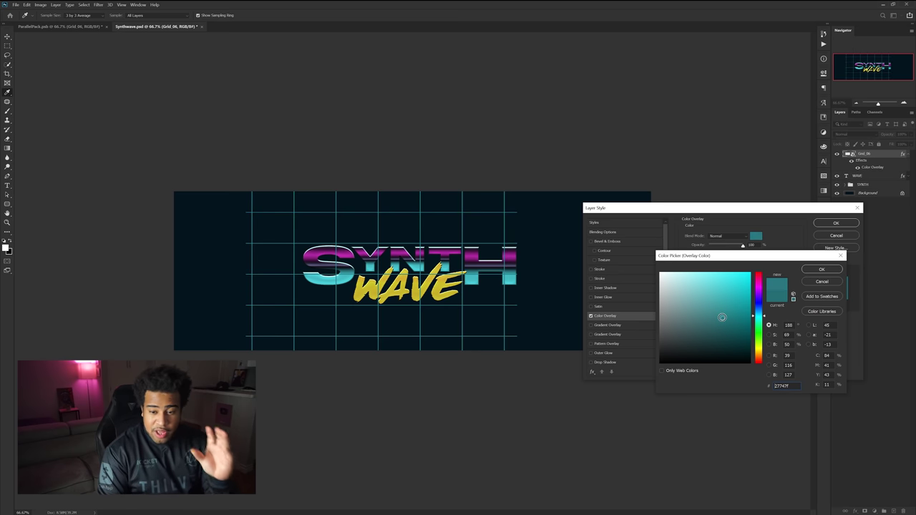
pyautogui.click(725, 323)
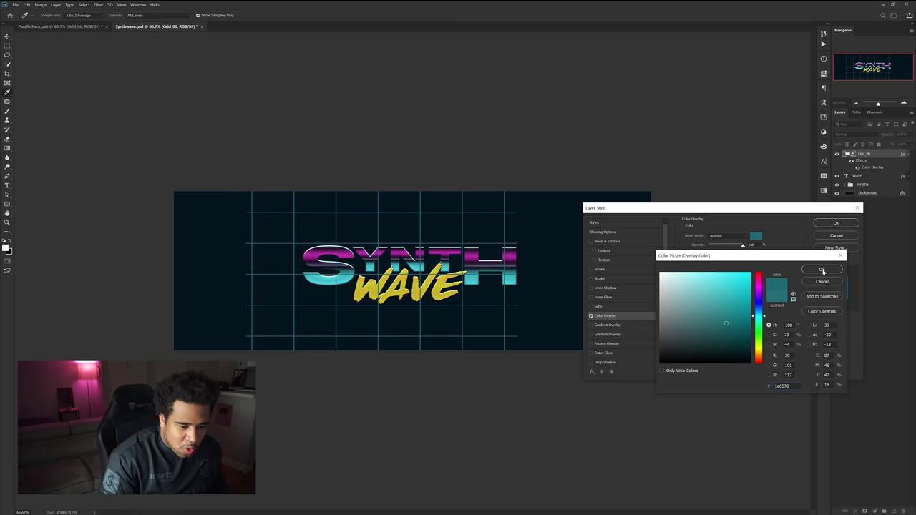
pyautogui.click(822, 269)
pyautogui.click(836, 223)
# Place the Grid_06 layer beneath the SYNTH group and shift the grid slightly to center it behind the title
pyautogui.moveTo(864, 155); pyautogui.dragTo(859, 189)
pyautogui.moveTo(450, 333); pyautogui.dragTo(470, 335)
# Set the foreground color to the canvas background's dark navy, #02131d
pyautogui.click(6, 247)
pyautogui.click(233, 237)
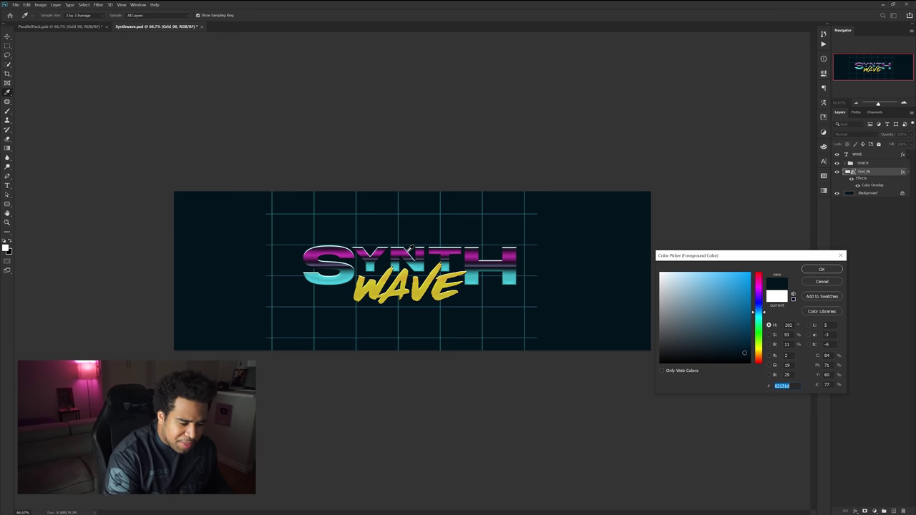
pyautogui.click(821, 270)
# Rasterize the Grid_06 layer and transform it in perspective into a receding floor, with a widened lower edge and narrowed upper edge
pyautogui.rightClick(882, 173)
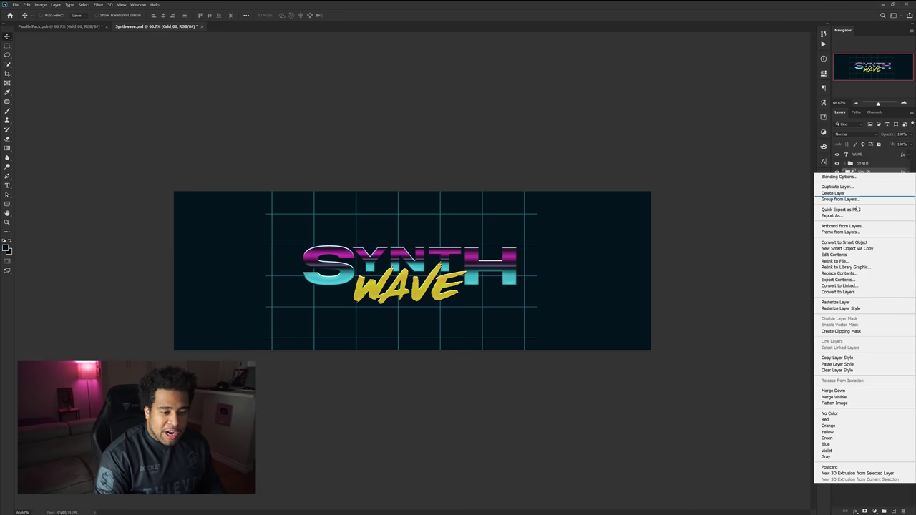
pyautogui.click(847, 303)
pyautogui.hotkey('ctrl', 't')
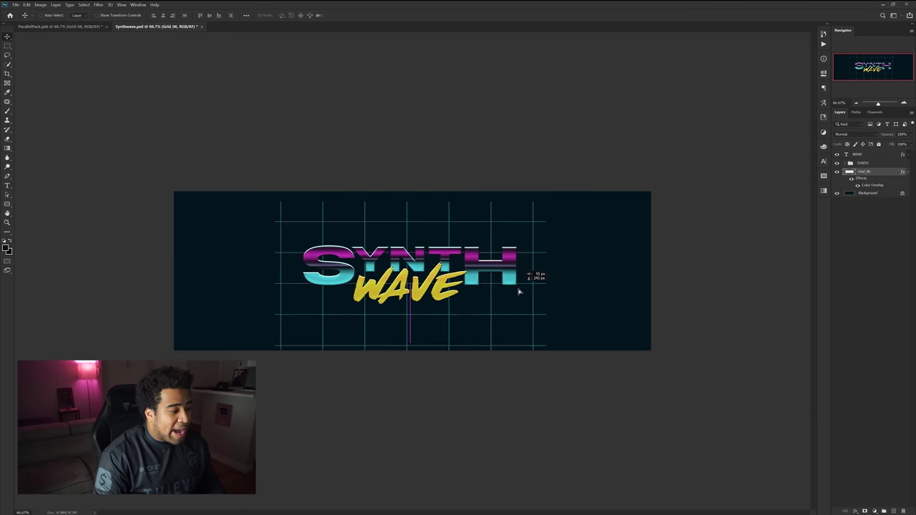
pyautogui.moveTo(460, 290); pyautogui.dragTo(466, 285)
pyautogui.rightClick(465, 286)
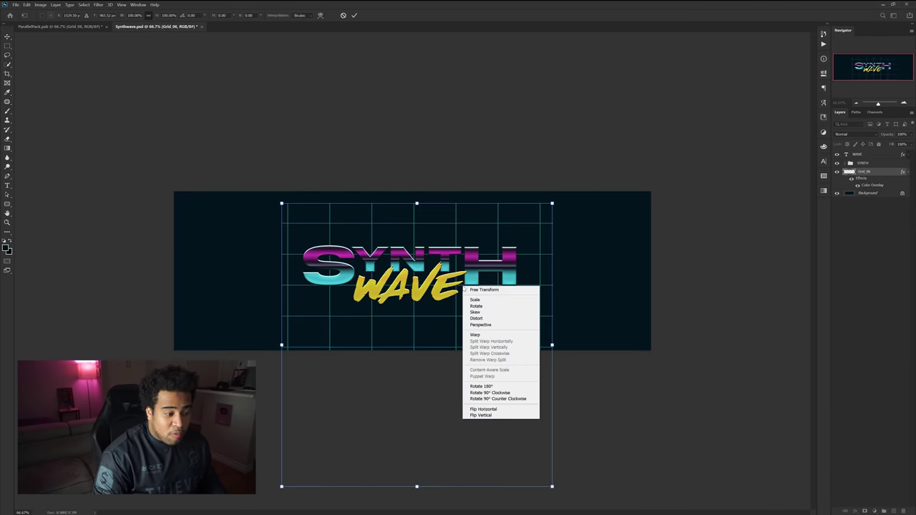
pyautogui.click(487, 327)
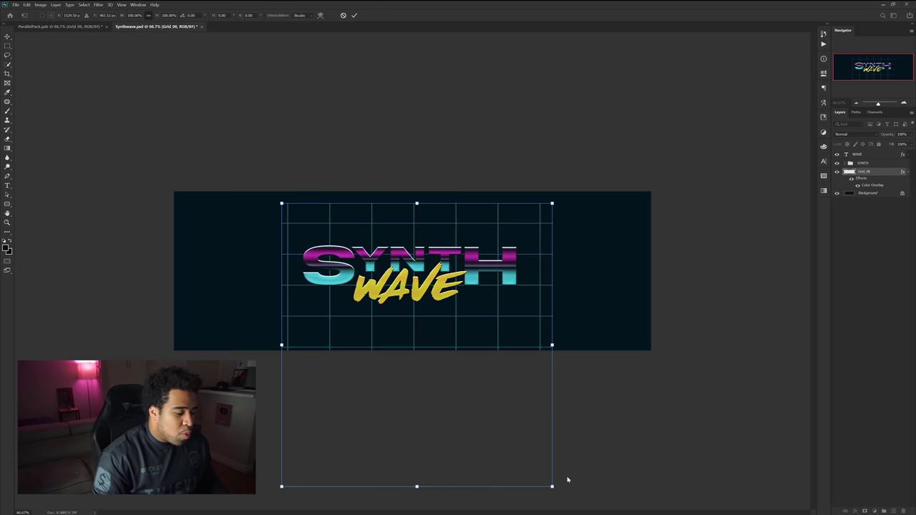
pyautogui.moveTo(559, 488); pyautogui.dragTo(855, 458)
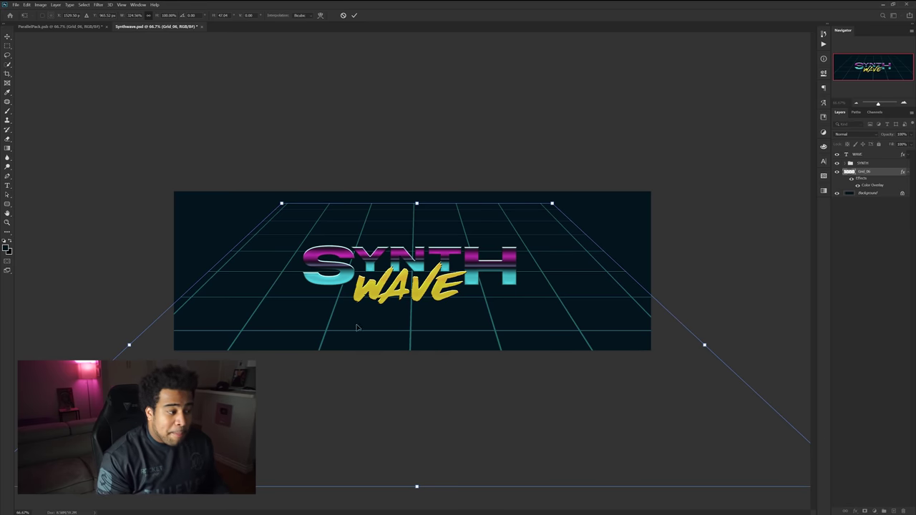
pyautogui.moveTo(281, 204); pyautogui.dragTo(379, 207)
pyautogui.press('Return')
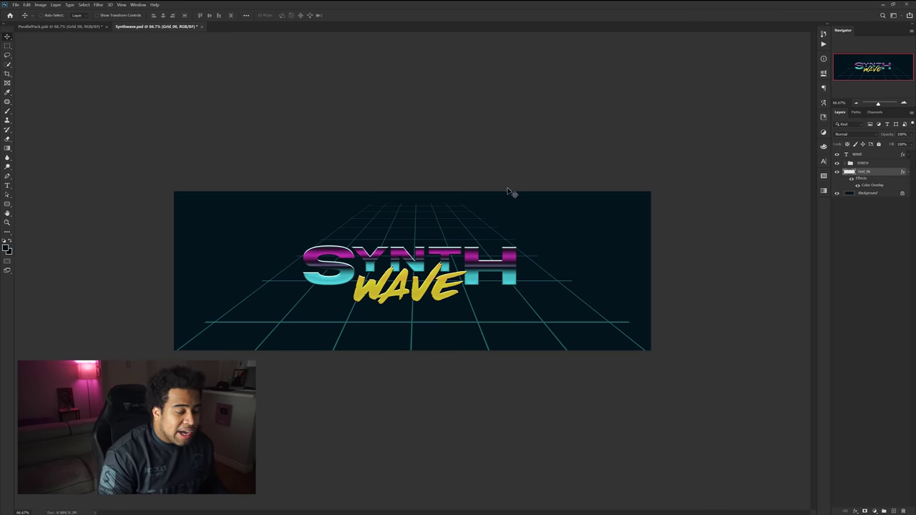
# Add a layer mask to Grid_06 and paint it black with a large soft brush to fade the grid's distant upper end
pyautogui.click(865, 512)
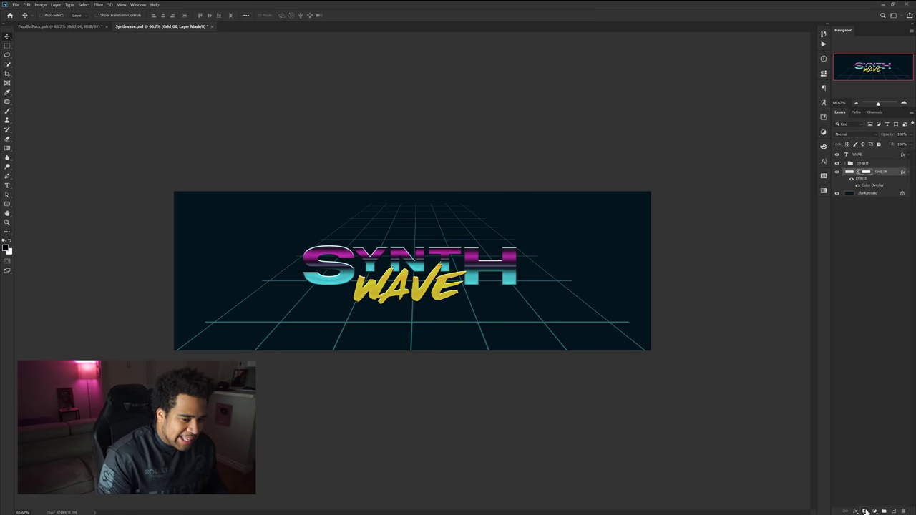
pyautogui.press('b')
pyautogui.rightClick(351, 246)
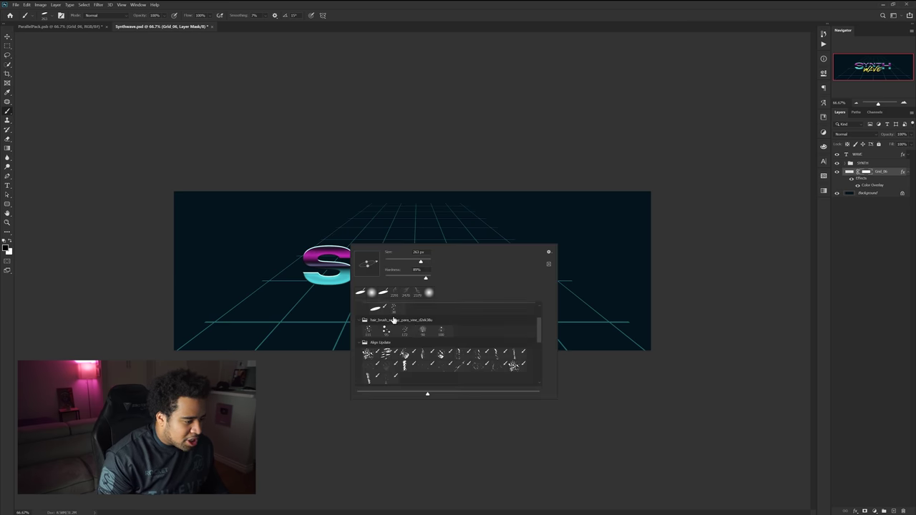
pyautogui.moveTo(300, 245)
pyautogui.keyDown('alt'); pyautogui.mouseDown()
pyautogui.moveTo(377, 236)
pyautogui.moveTo(519, 174)
pyautogui.moveTo(301, 161)
pyautogui.moveTo(472, 146)
pyautogui.mouseUp(); pyautogui.keyUp('alt')
pyautogui.press('v')
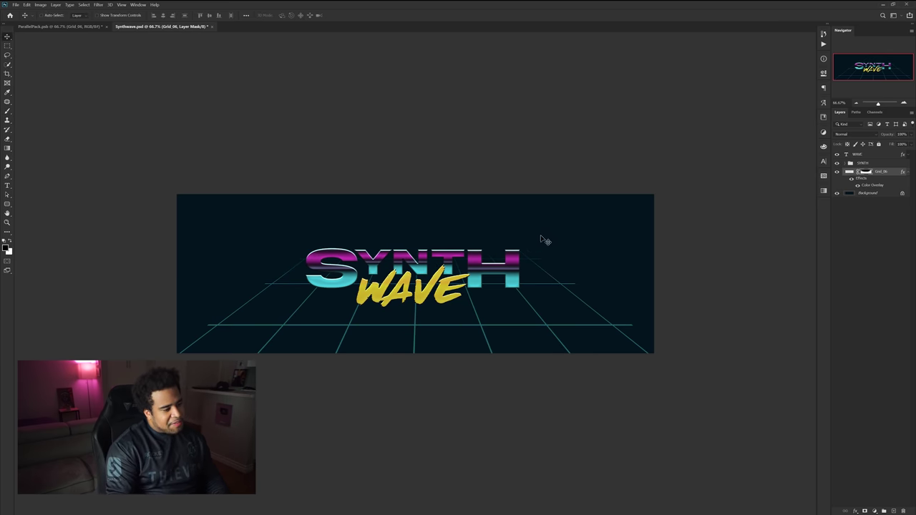
pyautogui.moveTo(497, 272); pyautogui.dragTo(648, 180)
pyautogui.press('f')
pyautogui.press('f')
pyautogui.press('f')
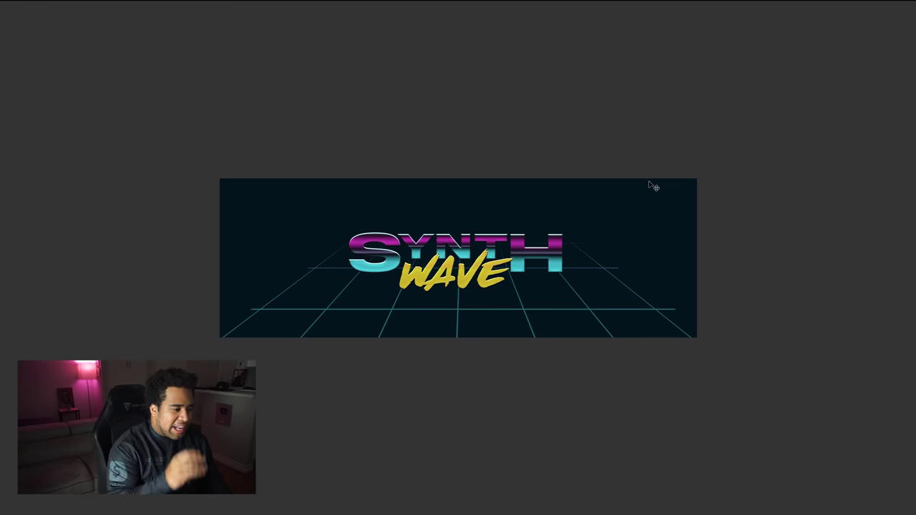
pyautogui.hotkey('shift', 'f')
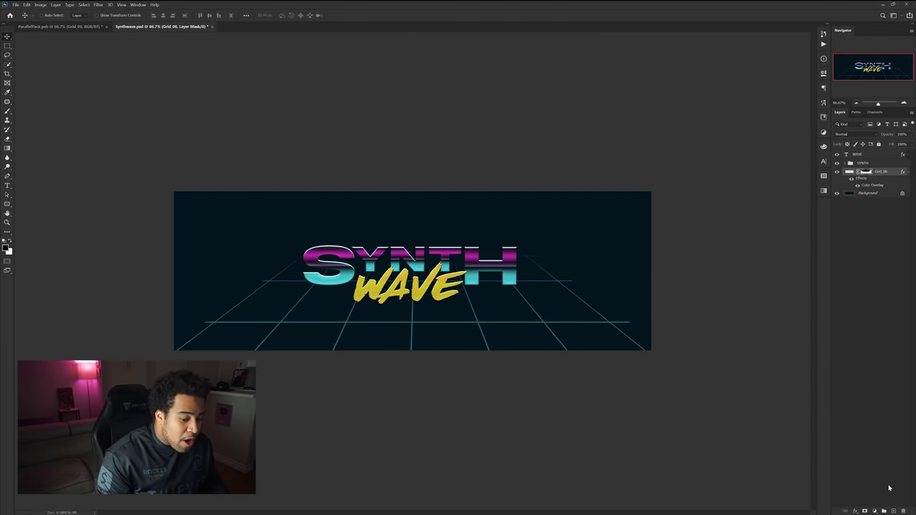
# Create a new layer above Grid_06 and choose a flattened, soft brush tip for painting a shadow
pyautogui.click(895, 511)
pyautogui.press('b')
pyautogui.rightClick(511, 297)
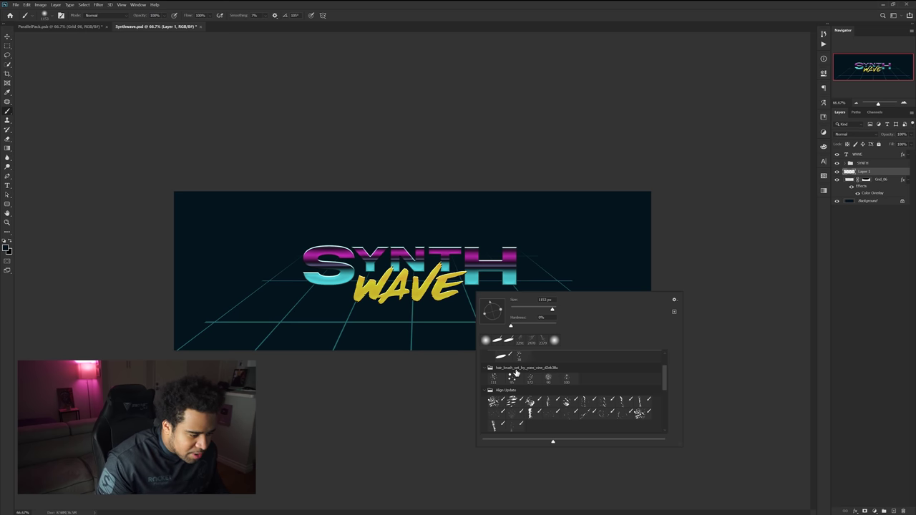
pyautogui.scroll(-5, 522, 369)
pyautogui.click(489, 405)
pyautogui.scroll(-2, 501, 407)
pyautogui.click(509, 405)
pyautogui.press('Return')
# Paint a wide elliptical black shadow on the grid beneath the title and lower the layer's opacity to about 68%
pyautogui.moveTo(427, 301)
pyautogui.keyDown('alt'); pyautogui.mouseDown()
pyautogui.moveTo(395, 301)
pyautogui.moveTo(423, 304)
pyautogui.mouseUp(); pyautogui.keyUp('alt')
pyautogui.click(410, 306)
pyautogui.hotkey('ctrl', 'z')
pyautogui.click(401, 307)
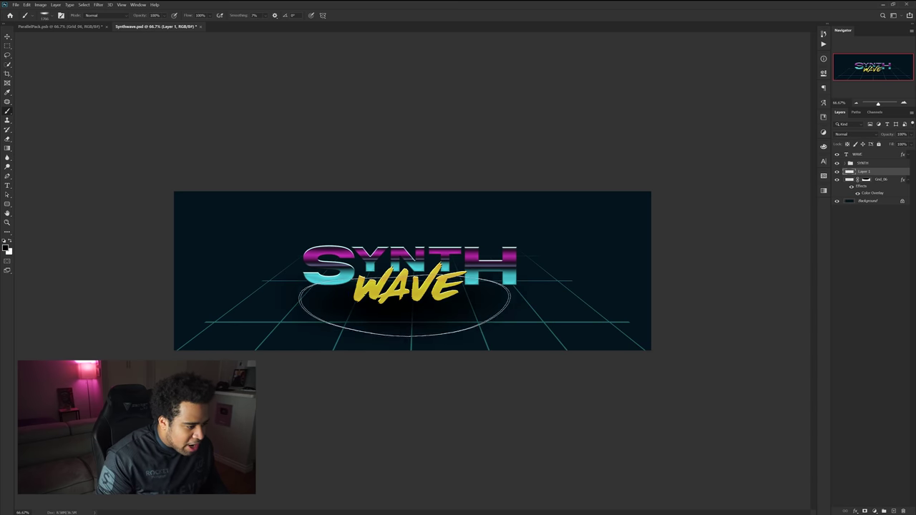
pyautogui.hotkey('ctrl', 'z')
pyautogui.click(419, 307)
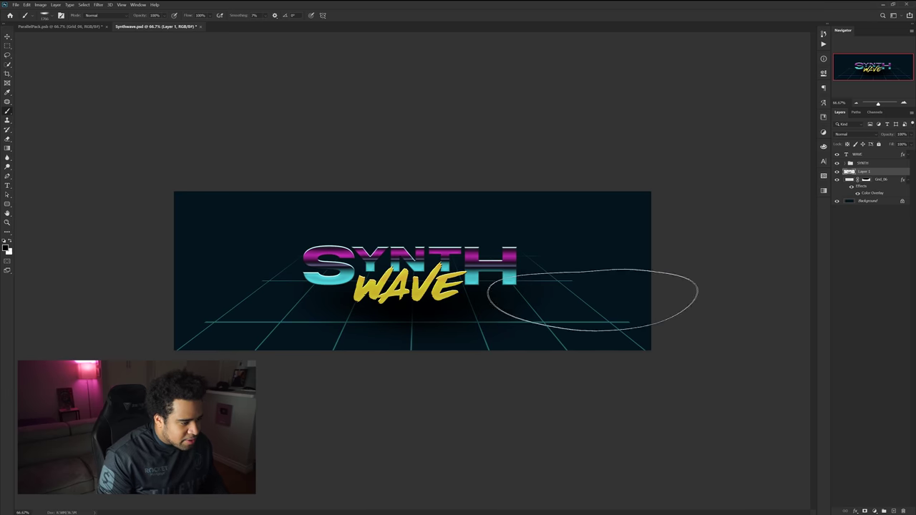
pyautogui.press('v')
pyautogui.click(910, 133)
pyautogui.moveTo(906, 144); pyautogui.dragTo(899, 144)
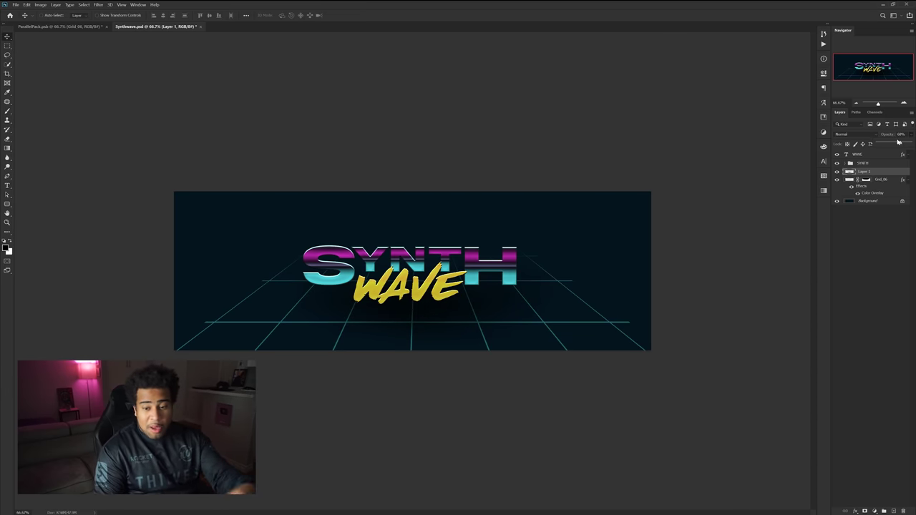
pyautogui.click(866, 174)
# Switch to the ParallelPack.psb document, reposition the black palm leaf, and toggle the pack's cover image on and off
pyautogui.click(87, 26)
pyautogui.moveTo(516, 225); pyautogui.dragTo(485, 247)
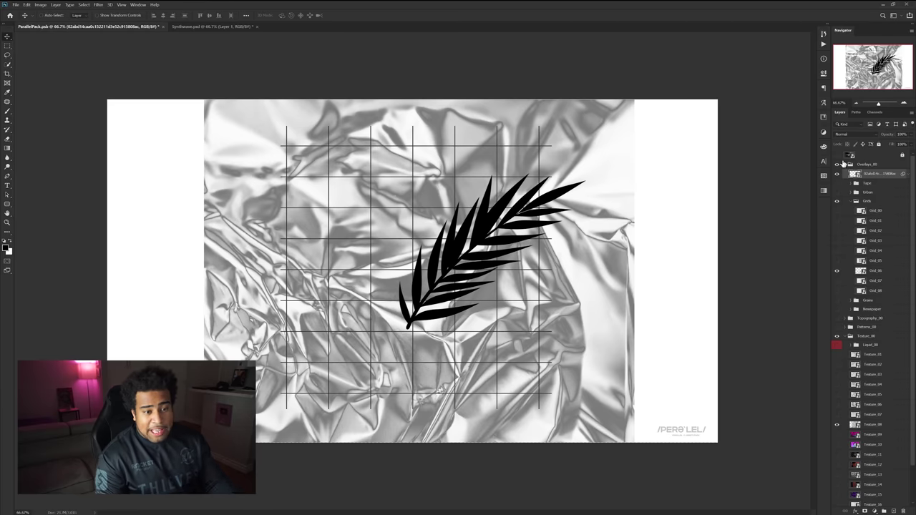
pyautogui.click(837, 155)
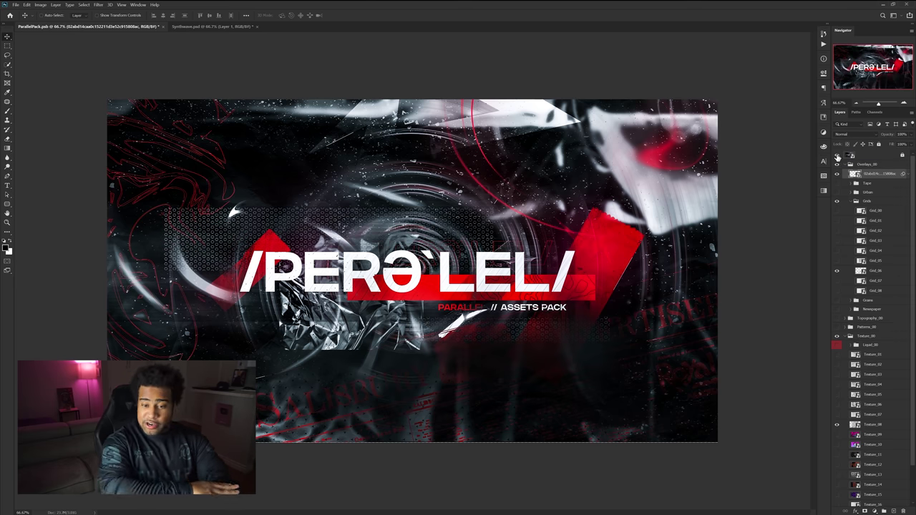
pyautogui.click(836, 156)
# Duplicate the palm leaf in Synthwave.psd, flip the copy horizontally, and shrink it into the lower-left corner of the header
pyautogui.moveTo(505, 236); pyautogui.dragTo(281, 304)
pyautogui.hotkey('ctrl', 't')
pyautogui.rightClick(271, 303)
pyautogui.click(307, 416)
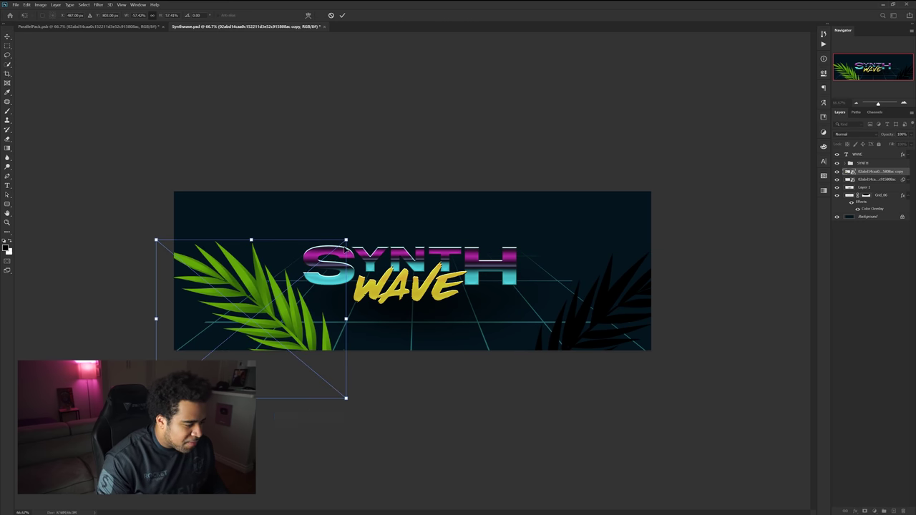
pyautogui.moveTo(346, 241); pyautogui.dragTo(217, 329)
pyautogui.press('Return')
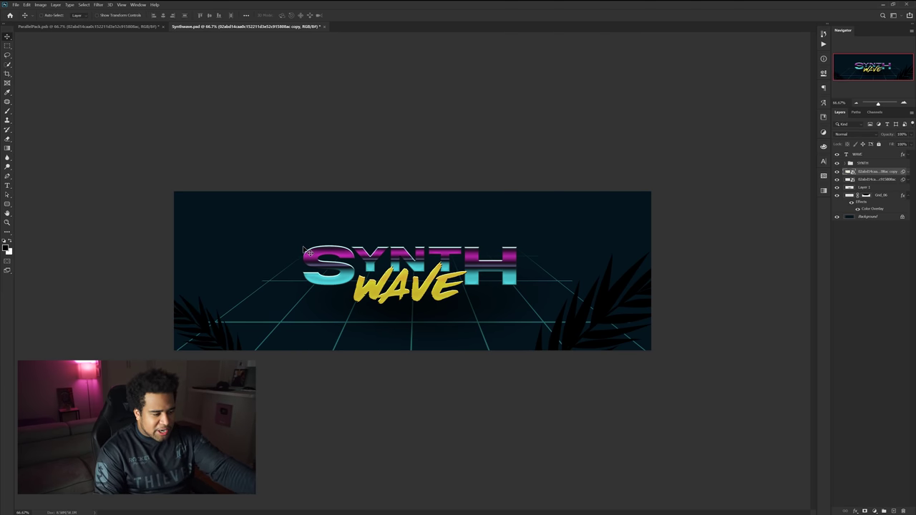
# Add a new layer above the palm leaves and dot small stars across the sky in teal sampled from the SYNTH lettering
pyautogui.click(893, 511)
pyautogui.press('b')
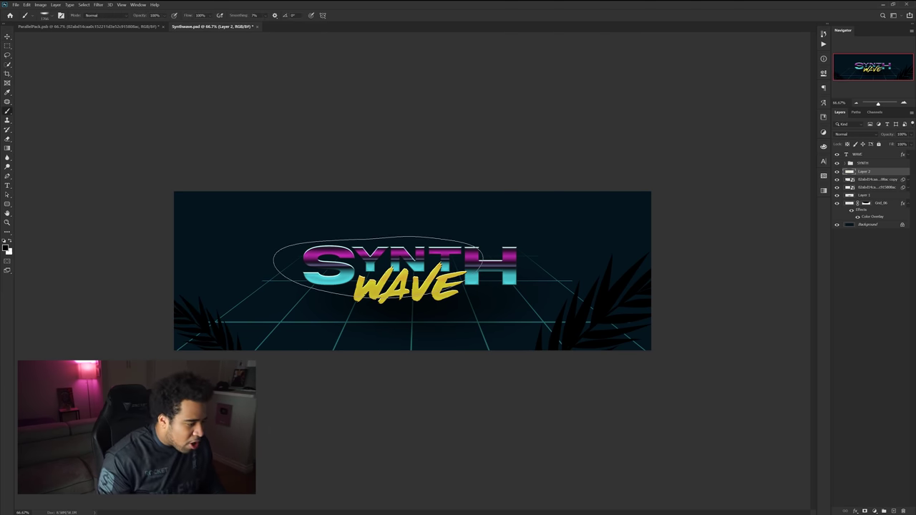
pyautogui.click(399, 305)
pyautogui.moveTo(259, 221)
pyautogui.mouseDown()
pyautogui.moveTo(253, 272)
pyautogui.moveTo(265, 357)
pyautogui.mouseUp()
pyautogui.moveTo(299, 231); pyautogui.dragTo(123, 225)
pyautogui.moveTo(256, 224)
pyautogui.mouseDown()
pyautogui.moveTo(422, 233)
pyautogui.moveTo(401, 236)
pyautogui.moveTo(382, 54)
pyautogui.moveTo(433, 308)
pyautogui.moveTo(394, 88)
pyautogui.moveTo(357, 425)
pyautogui.moveTo(346, 69)
pyautogui.moveTo(315, 474)
pyautogui.moveTo(327, 214)
pyautogui.moveTo(347, 209)
pyautogui.moveTo(298, 166)
pyautogui.moveTo(274, 365)
pyautogui.moveTo(229, 300)
pyautogui.moveTo(250, 248)
pyautogui.moveTo(167, 242)
pyautogui.mouseUp()
pyautogui.scroll(1, 250, 248)
pyautogui.moveTo(155, 195); pyautogui.dragTo(131, 196)
pyautogui.keyDown('alt'); pyautogui.click(308, 280); pyautogui.keyUp('alt')
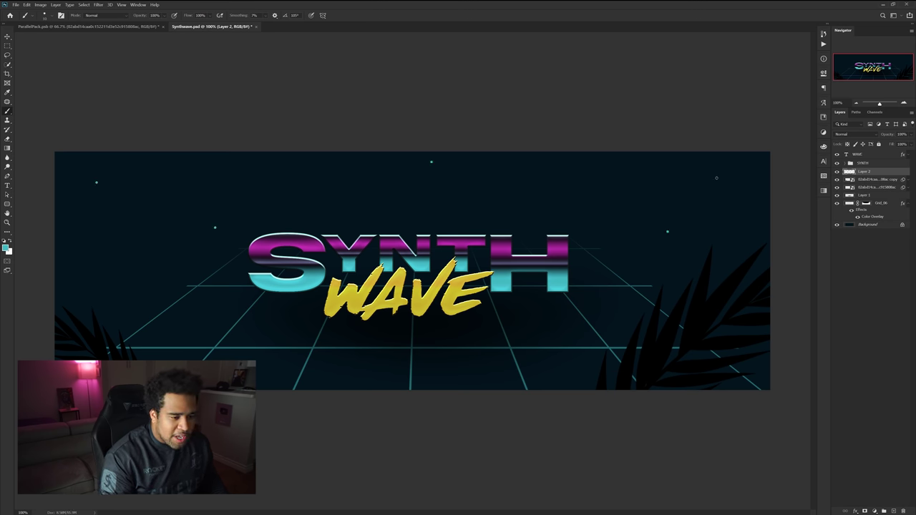
# Scatter further teal stars around the title, varying the brush size between larger dots and tiny specks
pyautogui.moveTo(666, 193); pyautogui.dragTo(660, 182)
pyautogui.click(619, 174)
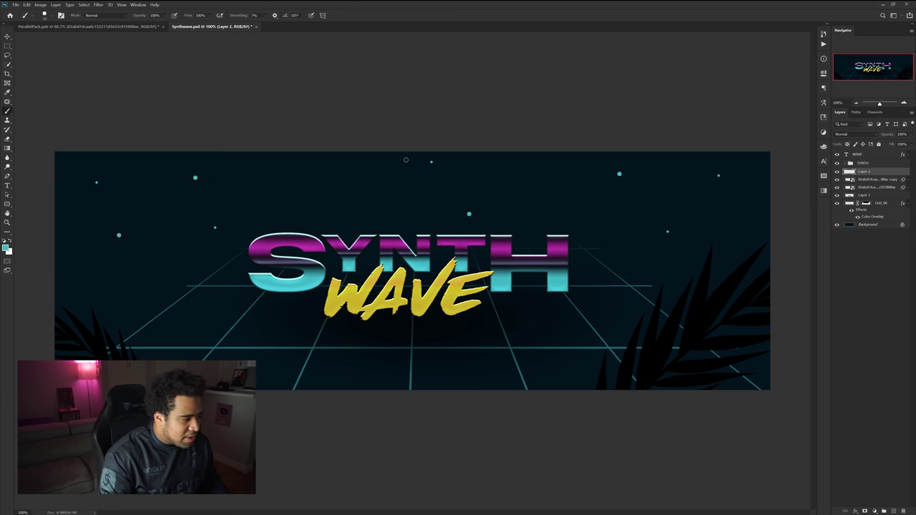
pyautogui.rightClick(262, 196)
pyautogui.keyDown('alt'); pyautogui.rightClick(232, 210); pyautogui.keyUp('alt')
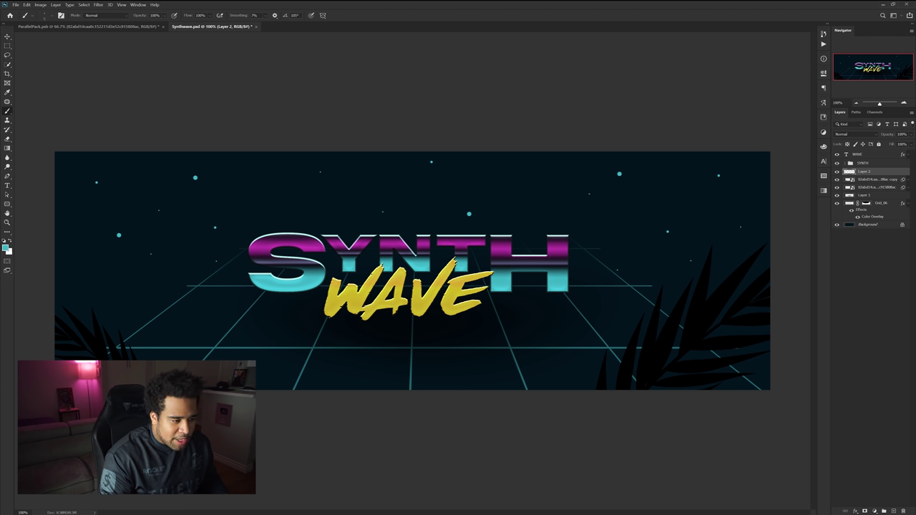
# Turn the stars on Layer 2 nearly white with a Hue/Saturation adjustment, Lightness +90
pyautogui.hotkey('ctrl', 'u')
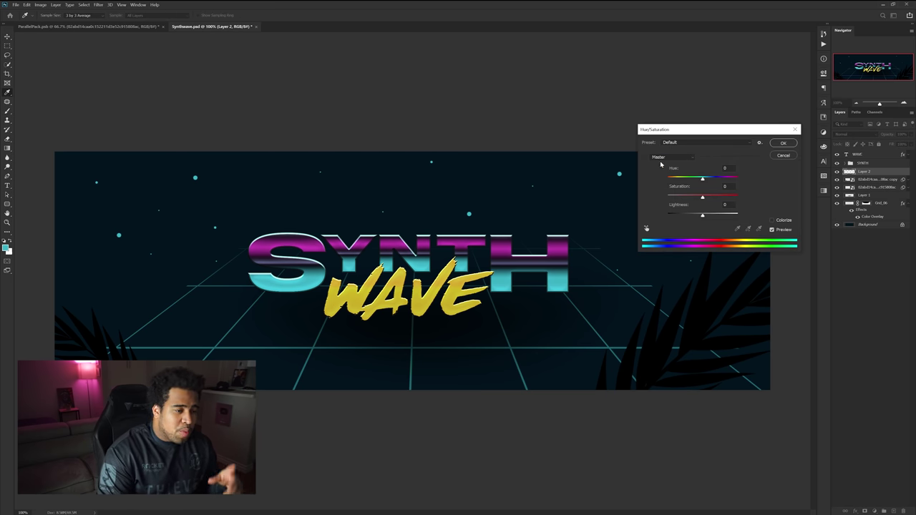
pyautogui.moveTo(702, 215); pyautogui.dragTo(733, 216)
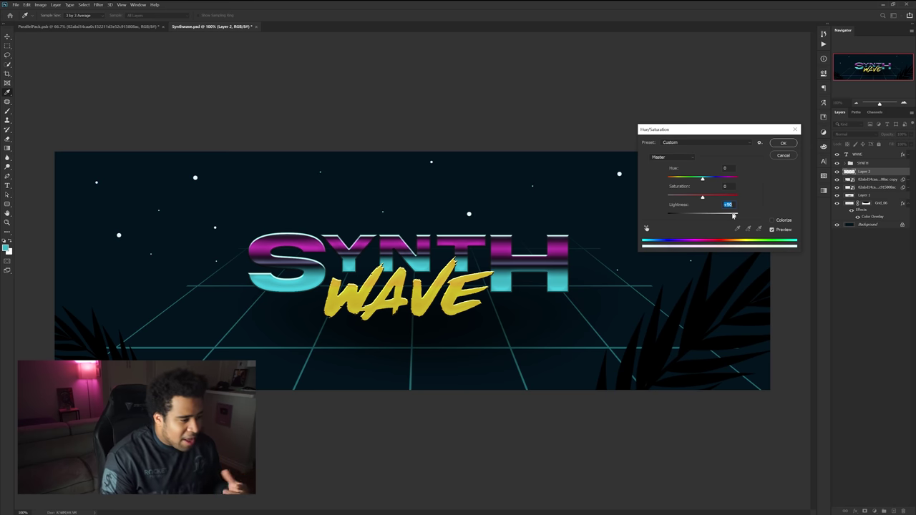
pyautogui.click(782, 143)
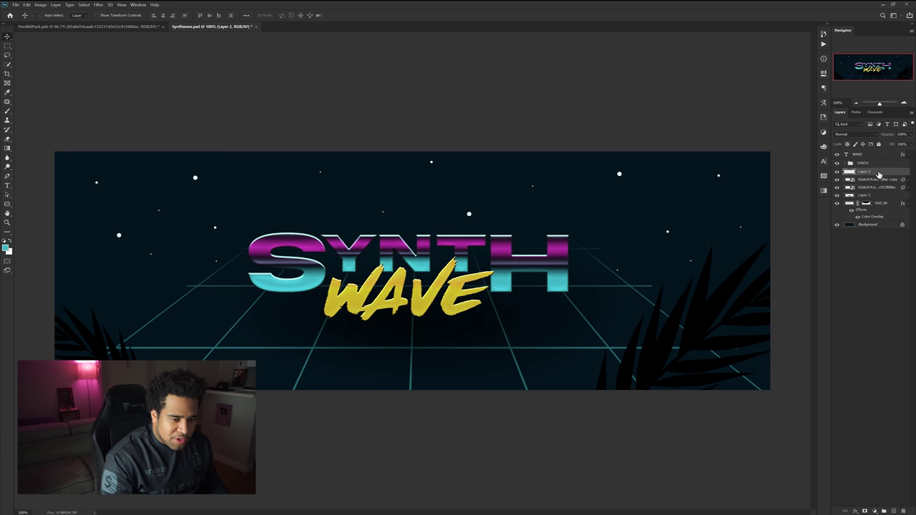
# Duplicate all layers from Layer 2 down to Background and merge the copies into a single layer
pyautogui.moveTo(837, 157); pyautogui.dragTo(837, 163)
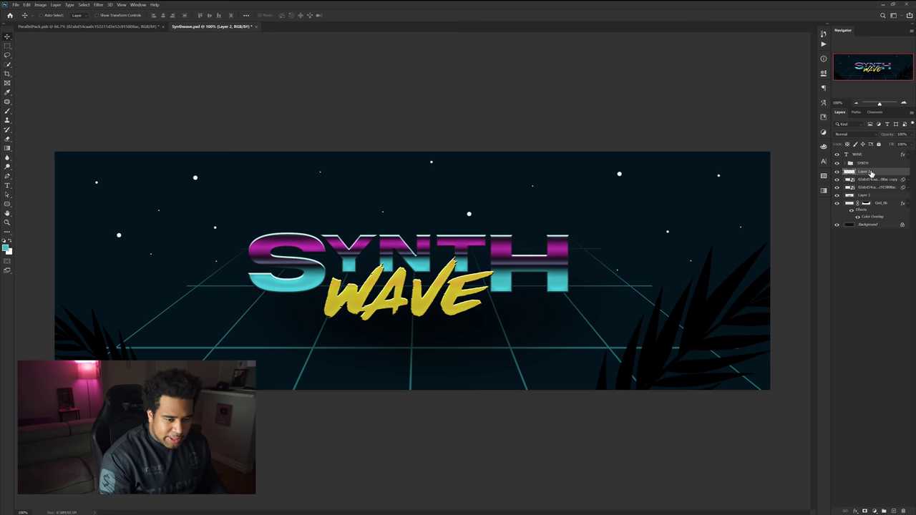
pyautogui.keyDown('shift'); pyautogui.click(872, 225); pyautogui.keyUp('shift')
pyautogui.hotkey('ctrl', 'j')
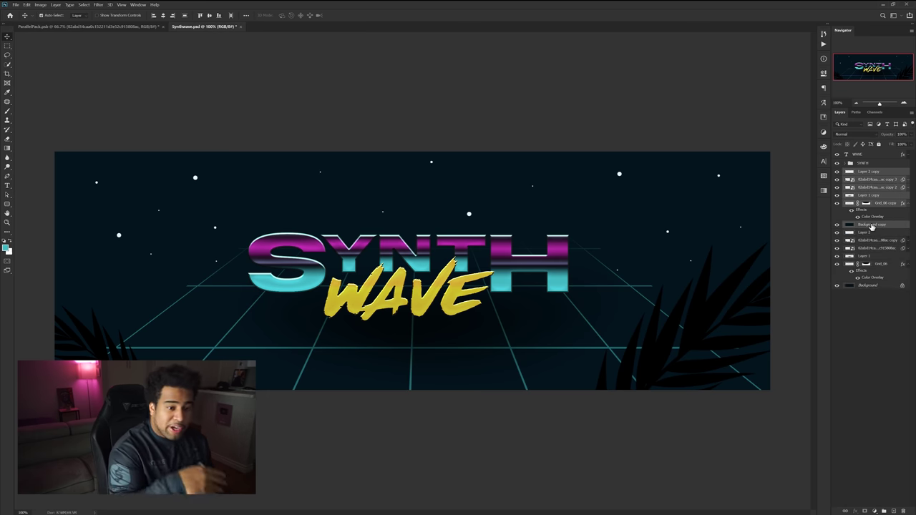
pyautogui.hotkey('ctrl', 'e')
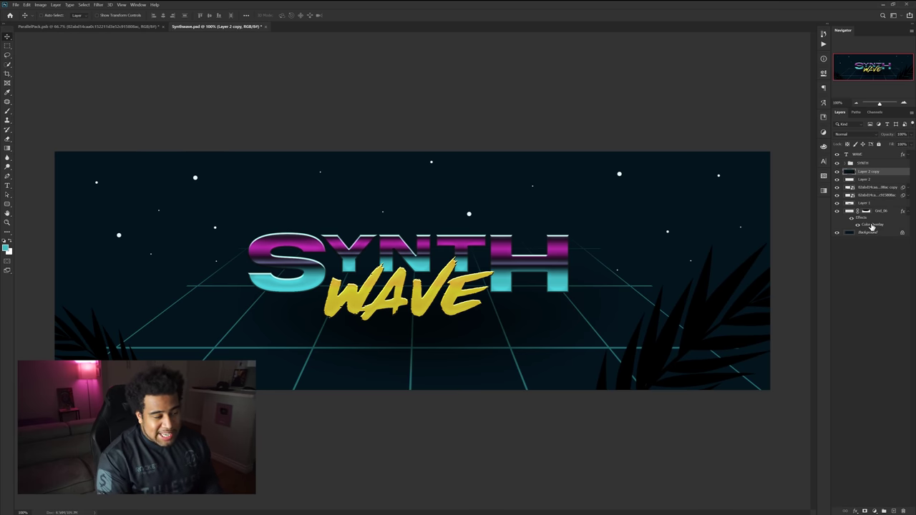
# Try adding grain to the merged background copy with the Camera Raw Filter, using a Grain Amount of 38
pyautogui.click(98, 4)
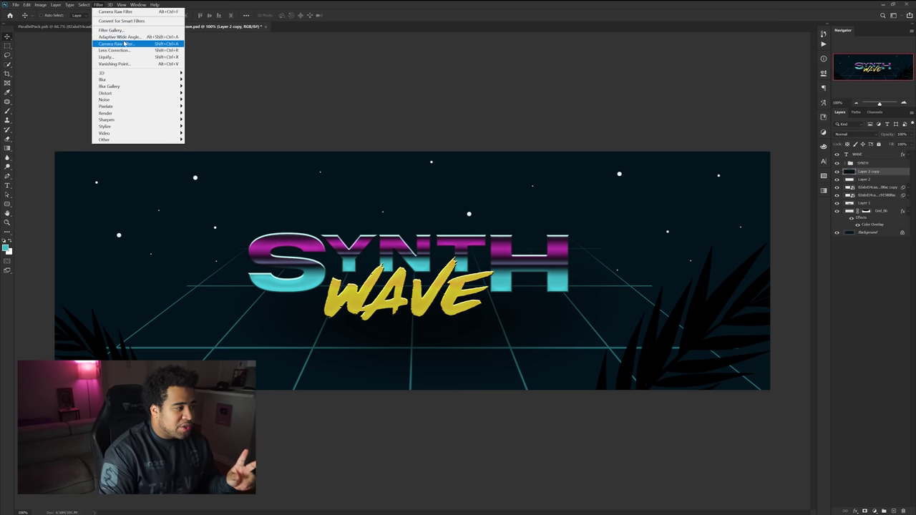
pyautogui.click(124, 43)
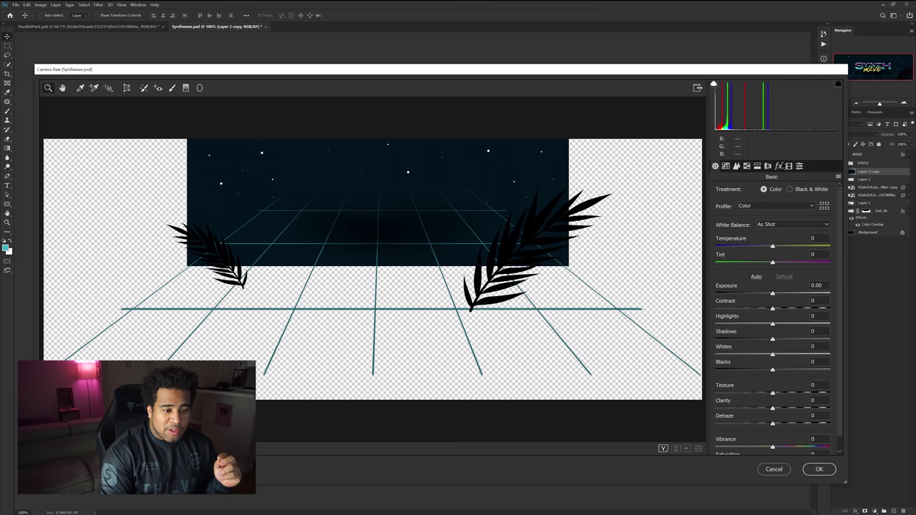
pyautogui.click(778, 166)
pyautogui.click(413, 173)
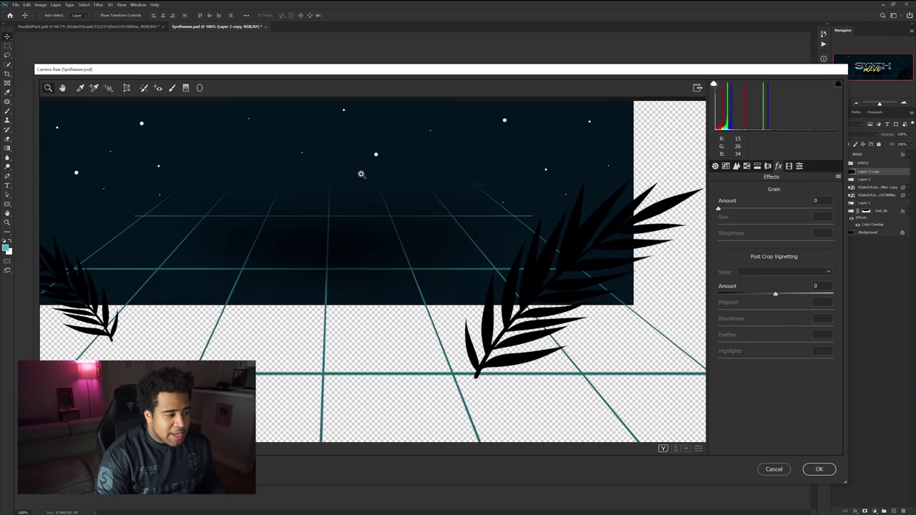
pyautogui.click(365, 176)
pyautogui.moveTo(719, 208); pyautogui.dragTo(724, 208)
pyautogui.moveTo(799, 207); pyautogui.dragTo(748, 225)
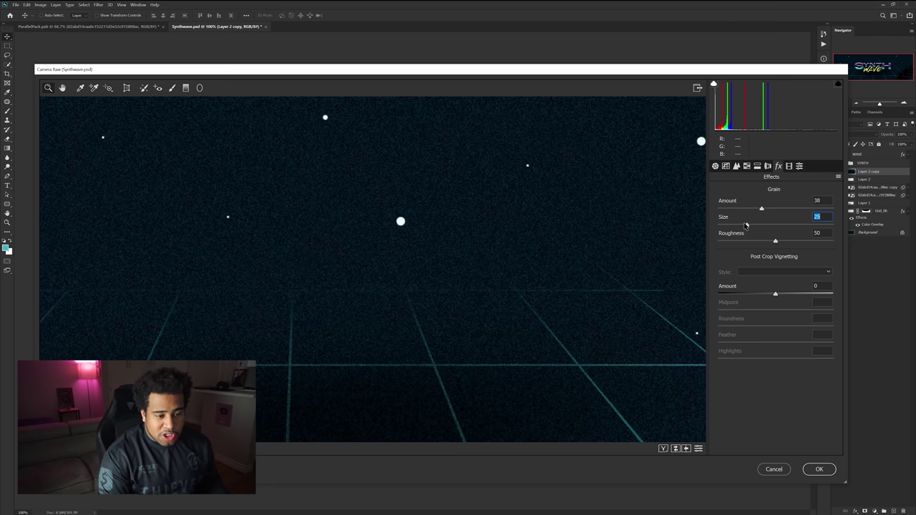
pyautogui.click(819, 469)
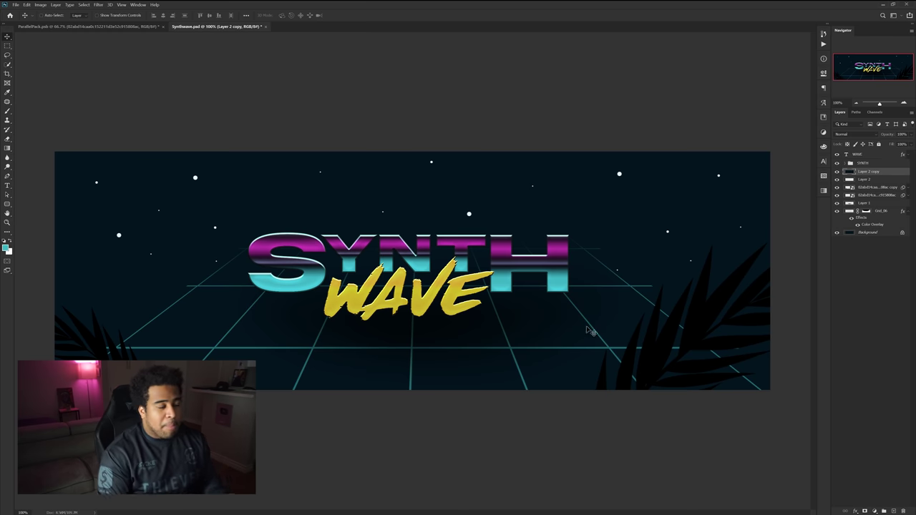
# Apply Add Noise to the merged background copy with an amount of 4.5%, Gaussian distribution and Monochromatic enabled
pyautogui.click(99, 5)
pyautogui.moveTo(113, 115)
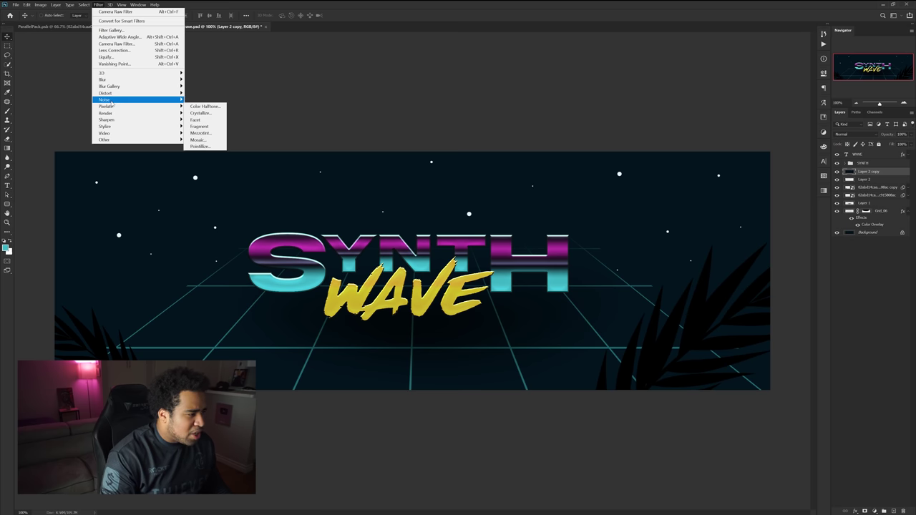
pyautogui.moveTo(125, 99)
pyautogui.click(202, 100)
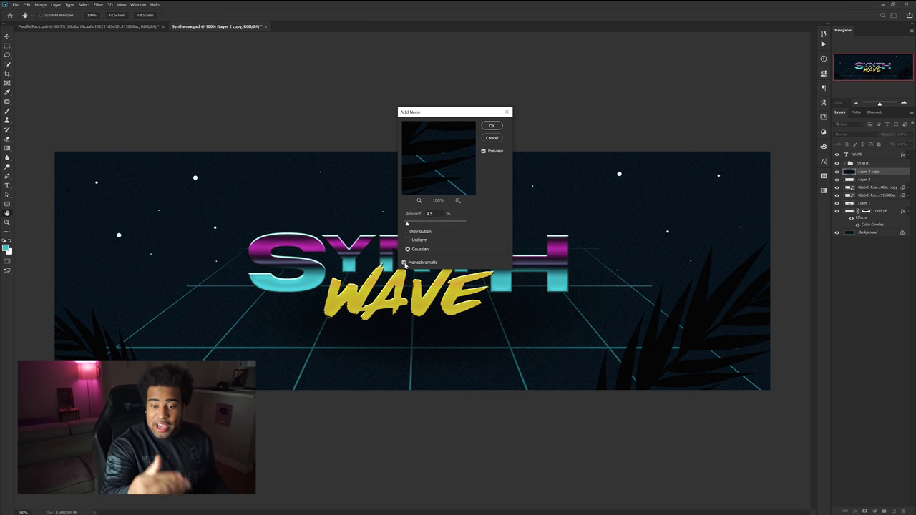
pyautogui.click(492, 126)
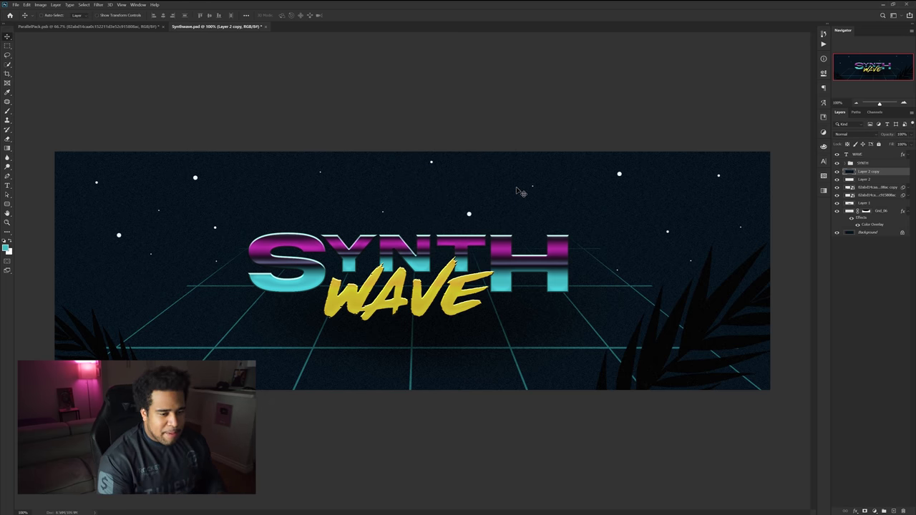
# Add a new layer above the noisy background and paint a large, soft dark teal glow at the header's lower center
pyautogui.click(893, 511)
pyautogui.press('b')
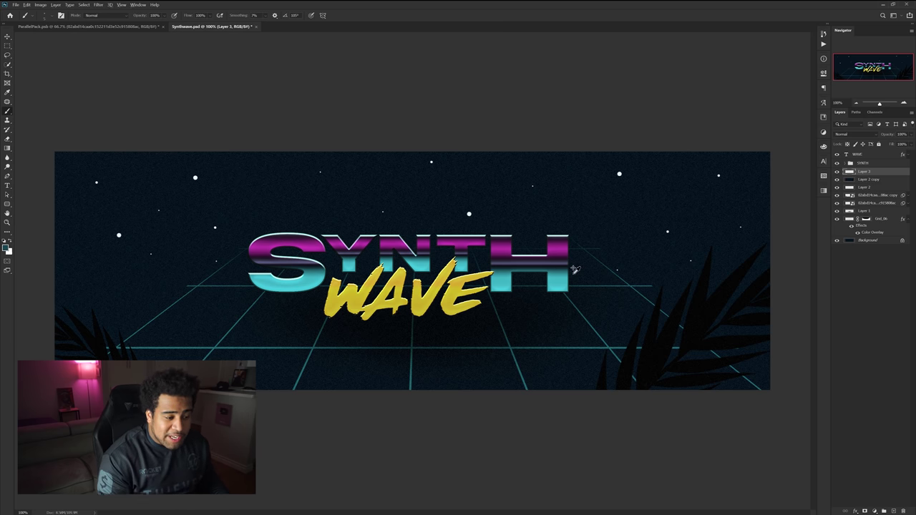
pyautogui.scroll(4, 573, 270)
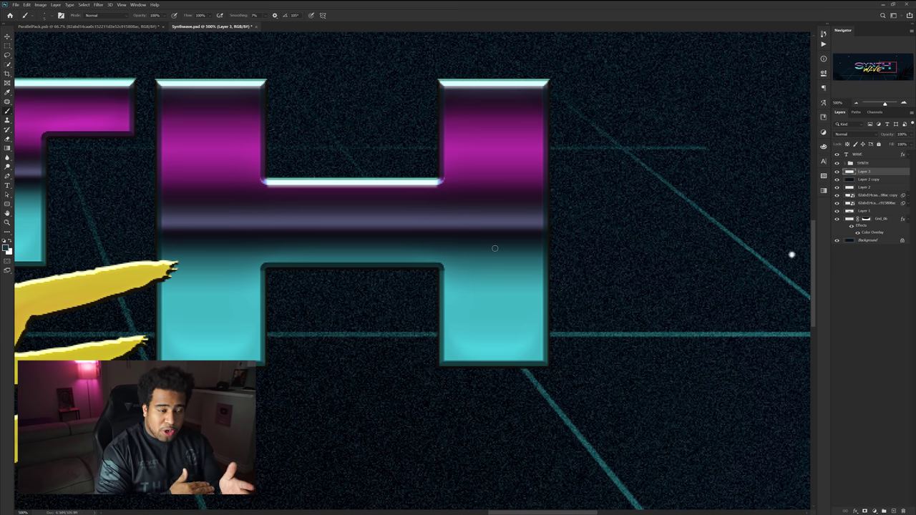
pyautogui.hotkey('ctrl', '0')
pyautogui.moveTo(391, 286); pyautogui.dragTo(494, 292)
pyautogui.moveTo(445, 314); pyautogui.dragTo(443, 236)
pyautogui.moveTo(397, 268); pyautogui.dragTo(430, 273)
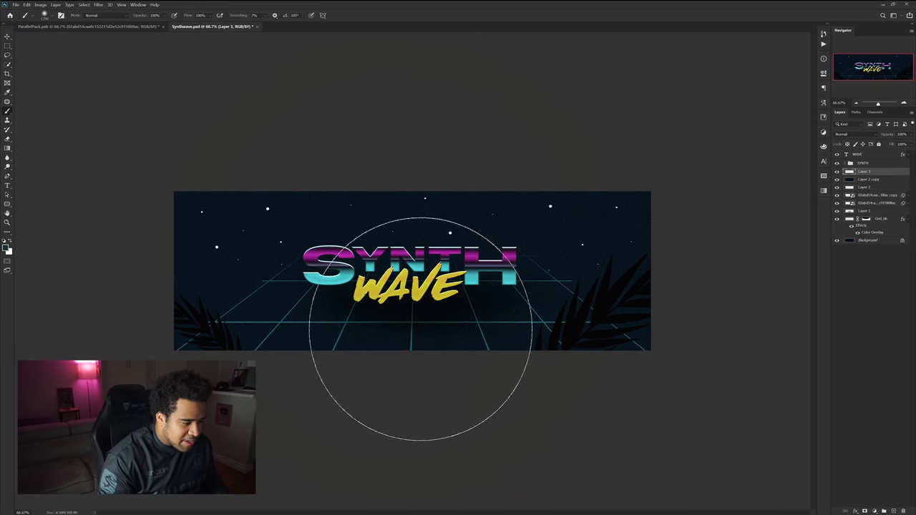
pyautogui.click(430, 389)
pyautogui.hotkey('ctrl', 'z')
pyautogui.moveTo(396, 333); pyautogui.dragTo(419, 337)
pyautogui.click(400, 386)
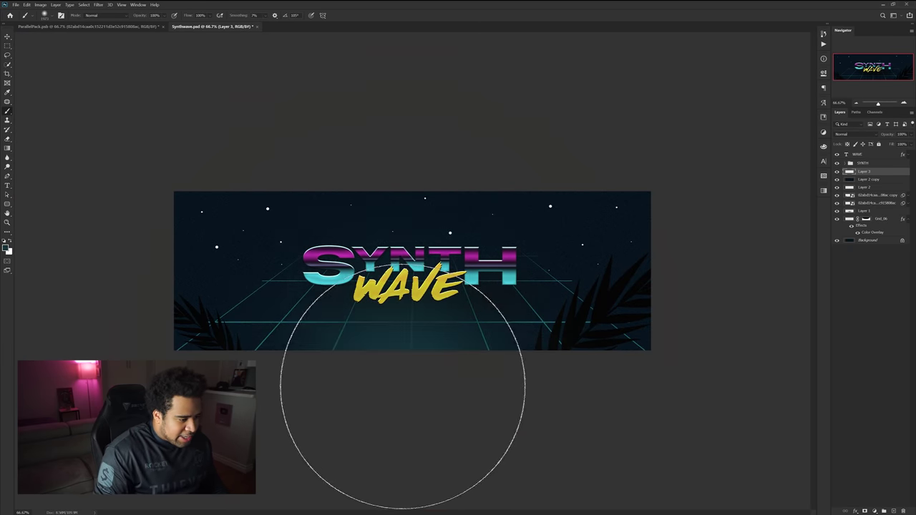
# Set the teal glow layer's blend mode to Linear Dodge (Add), lower its opacity slightly and preview the header in full-screen mode
pyautogui.press('v')
pyautogui.click(849, 134)
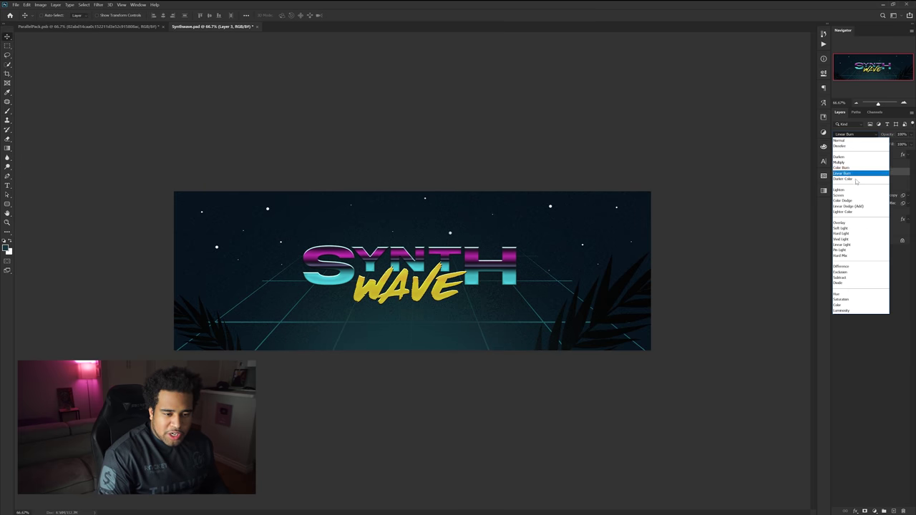
pyautogui.click(853, 206)
pyautogui.click(911, 134)
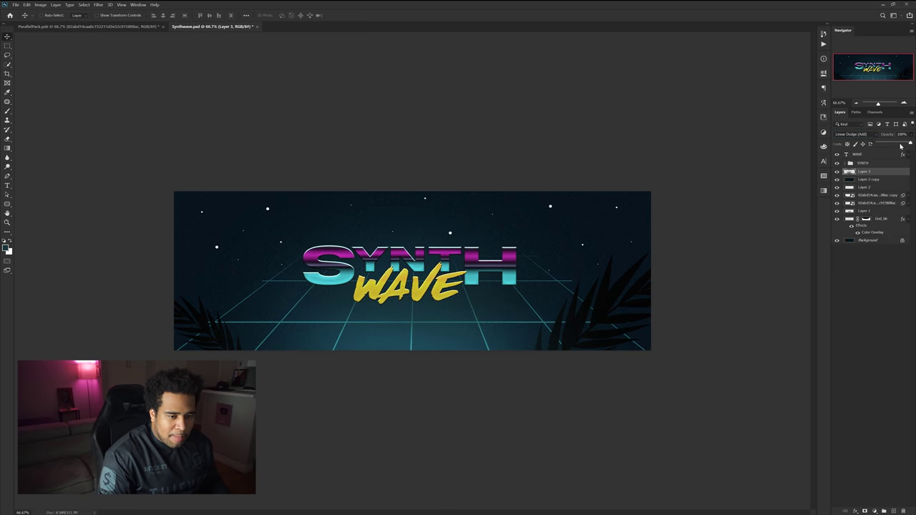
pyautogui.moveTo(904, 143); pyautogui.dragTo(898, 145)
pyautogui.click(609, 219)
pyautogui.press('f')
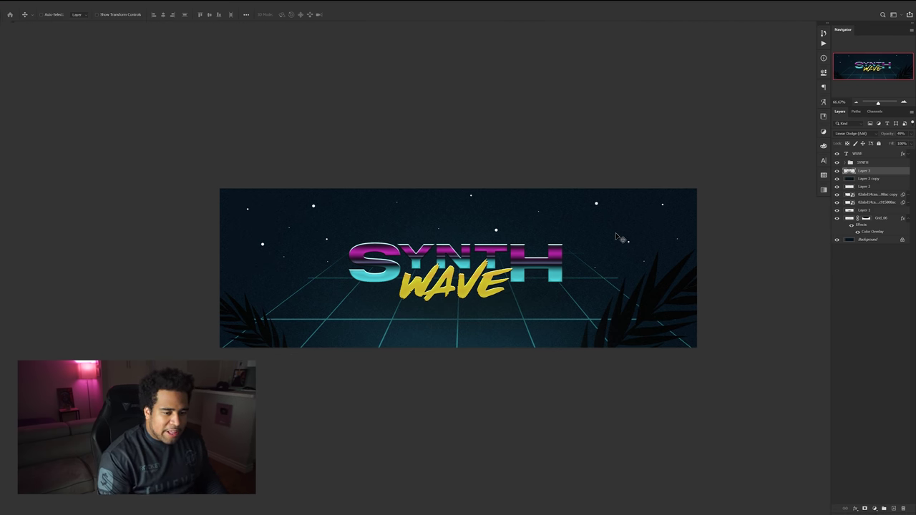
pyautogui.press('f')
pyautogui.press('f')
# Add a Brightness/Contrast adjustment with reduced brightness above Layer 2 copy, and mask its darkening off the header's lower area
pyautogui.click(877, 181)
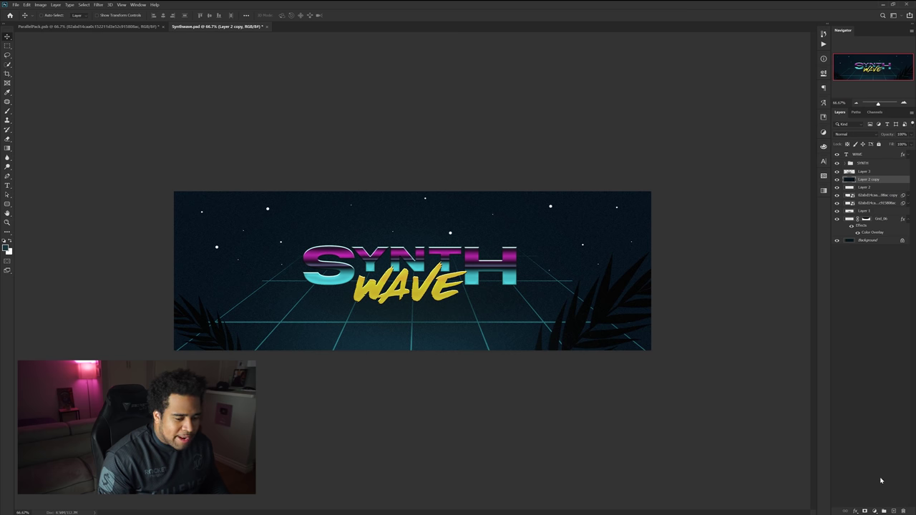
pyautogui.click(875, 511)
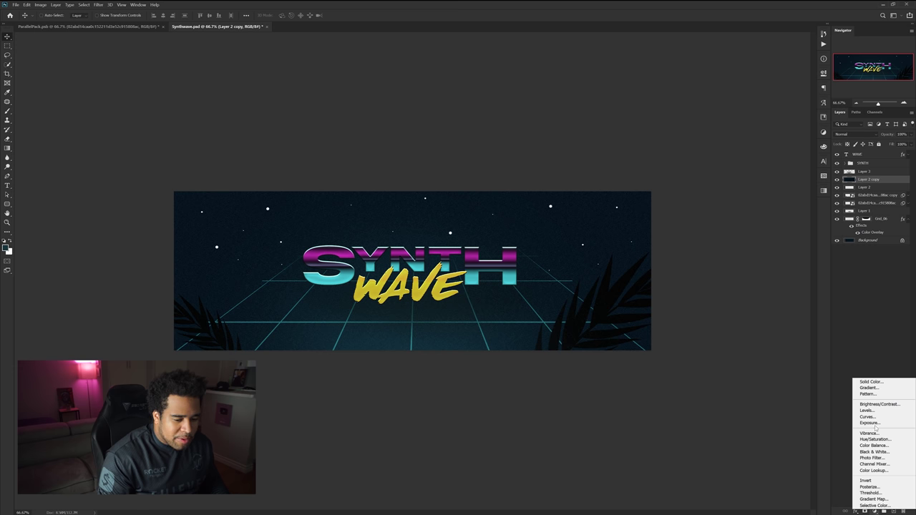
pyautogui.click(882, 405)
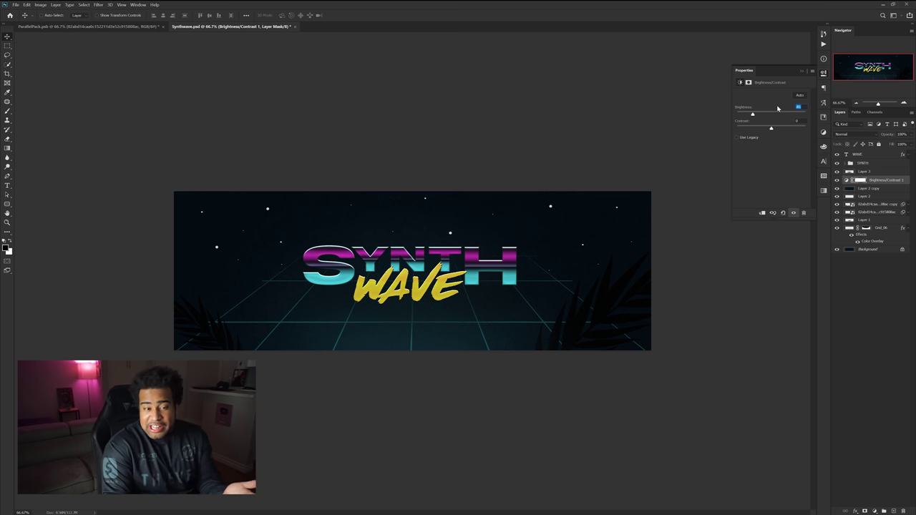
pyautogui.click(822, 74)
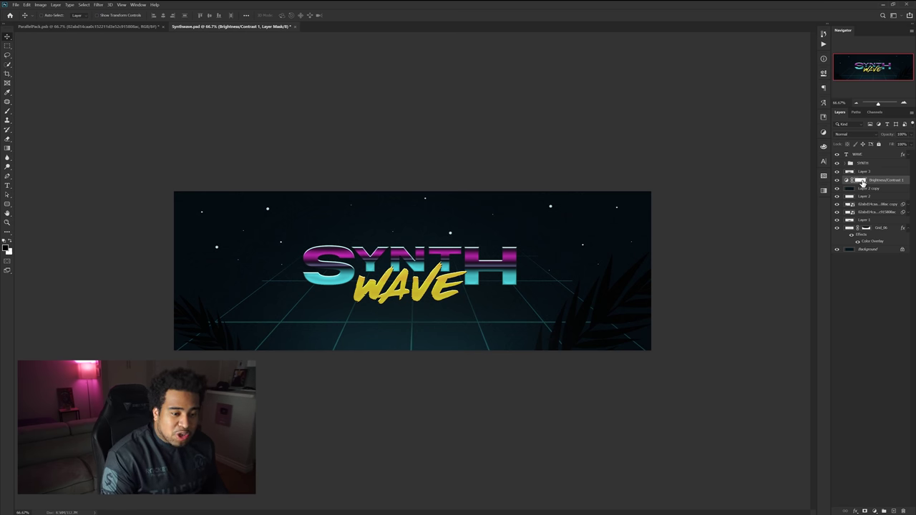
pyautogui.press('b')
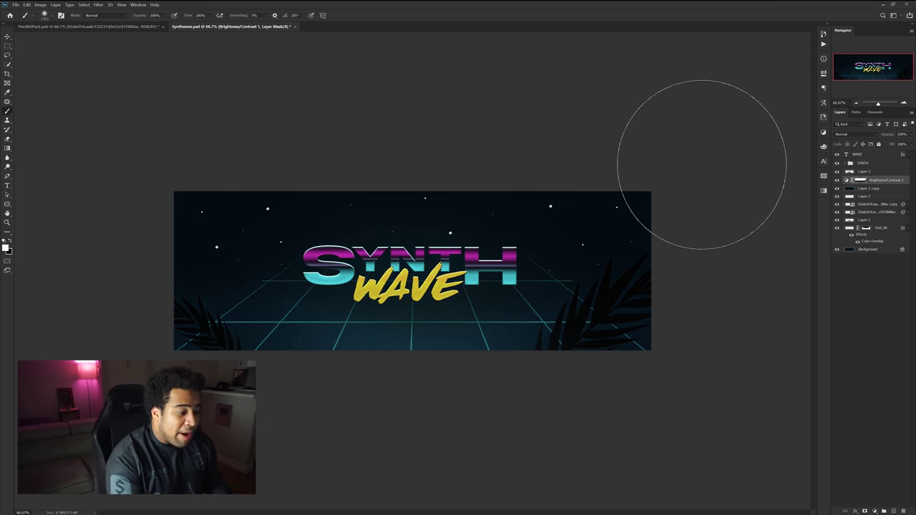
# Try painting flowing white strokes above the lettering on a new top layer with the angled, tapering brush
pyautogui.scroll(2, 409, 235)
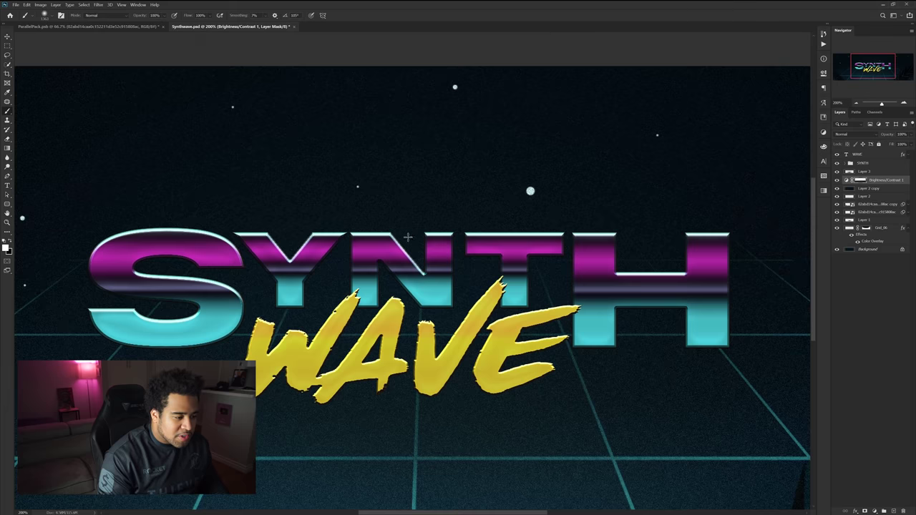
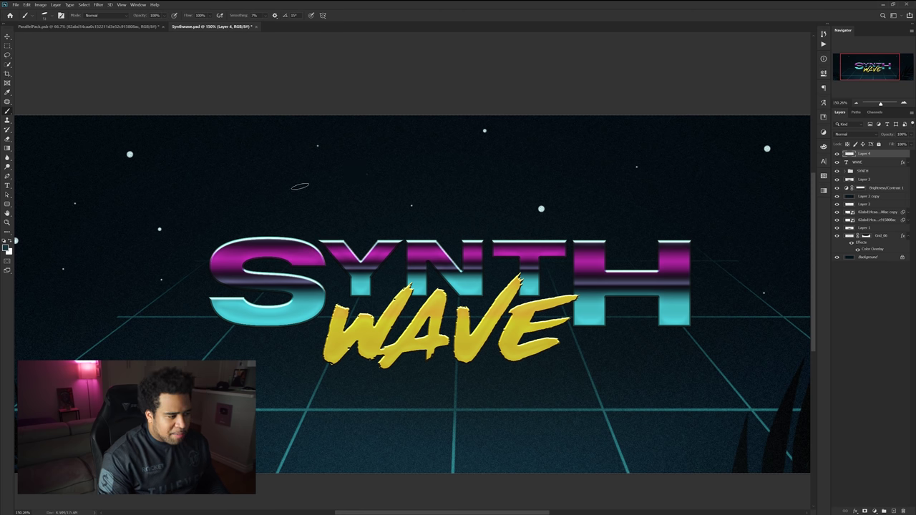
pyautogui.moveTo(265, 192); pyautogui.dragTo(306, 239)
pyautogui.hotkey('ctrl', 'z')
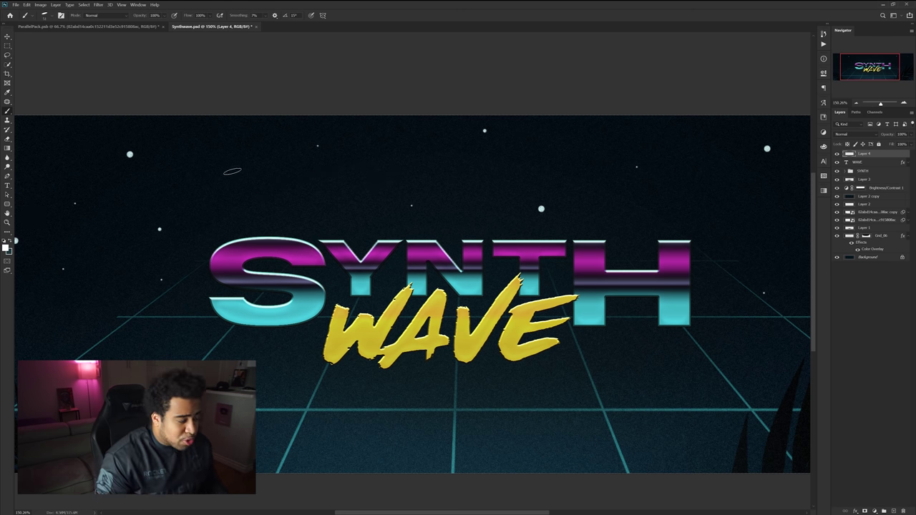
pyautogui.moveTo(203, 191)
pyautogui.mouseDown()
pyautogui.moveTo(226, 174)
pyautogui.moveTo(301, 176)
pyautogui.moveTo(452, 199)
pyautogui.moveTo(461, 213)
pyautogui.moveTo(690, 153)
pyautogui.moveTo(463, 250)
pyautogui.moveTo(728, 190)
pyautogui.moveTo(600, 266)
pyautogui.mouseUp()
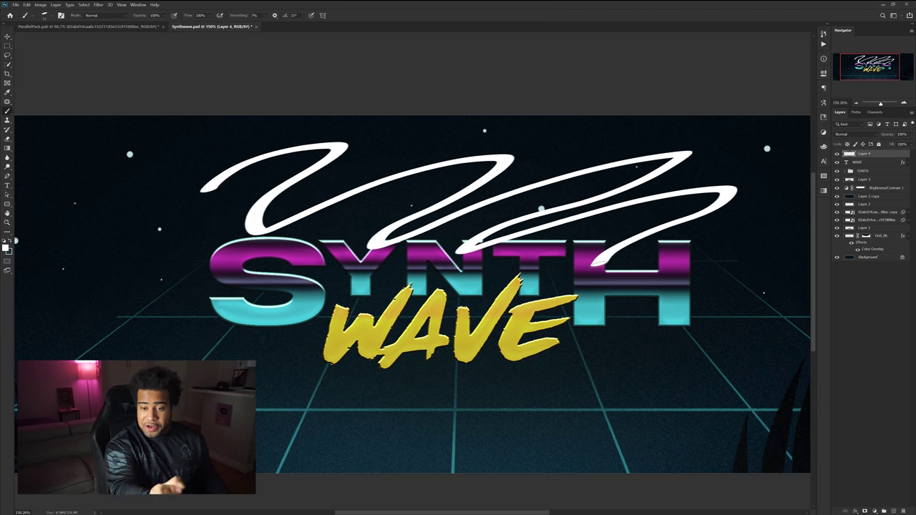
pyautogui.hotkey('ctrl', 'z')
# Paint a single thinner white looping stroke on Layer 4, weaving across the full width of the SYNTH lettering
pyautogui.scroll(3, 433, 254)
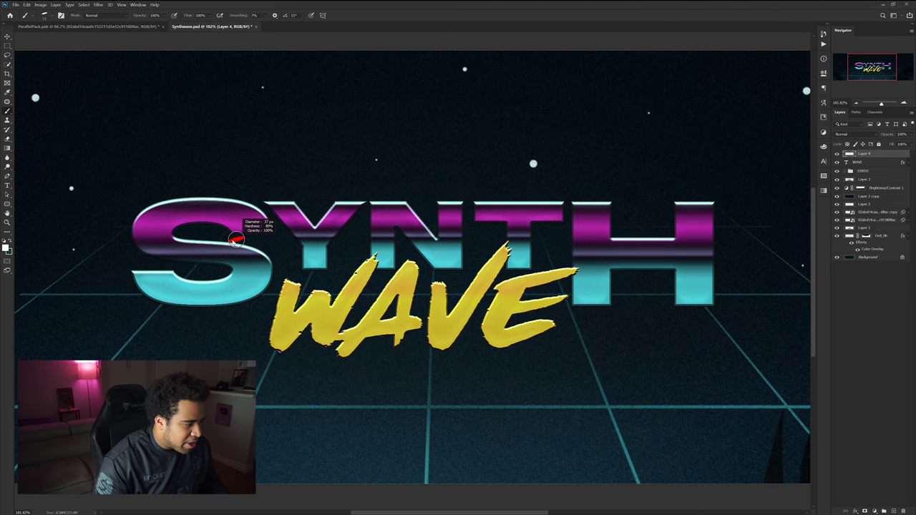
pyautogui.moveTo(113, 291)
pyautogui.mouseDown()
pyautogui.moveTo(303, 193)
pyautogui.moveTo(248, 326)
pyautogui.moveTo(430, 193)
pyautogui.moveTo(413, 313)
pyautogui.moveTo(637, 203)
pyautogui.moveTo(725, 261)
pyautogui.moveTo(787, 224)
pyautogui.mouseUp()
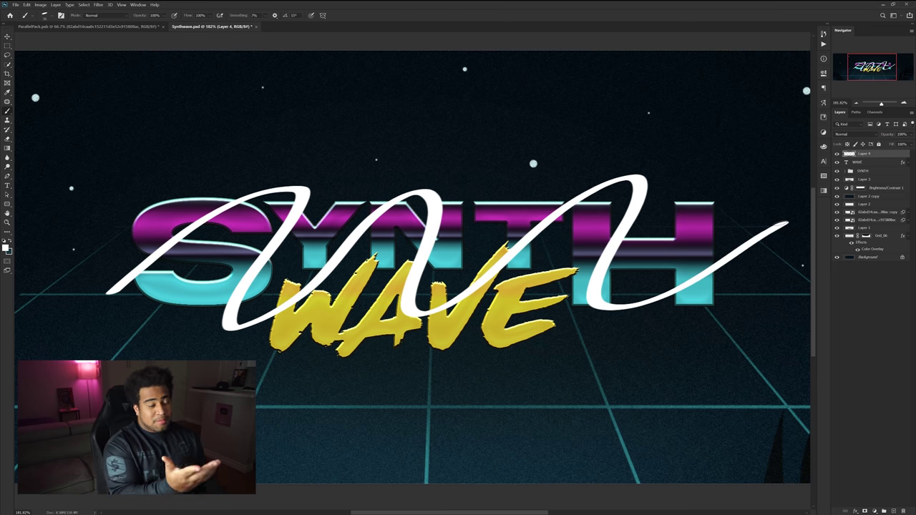
pyautogui.press('v')
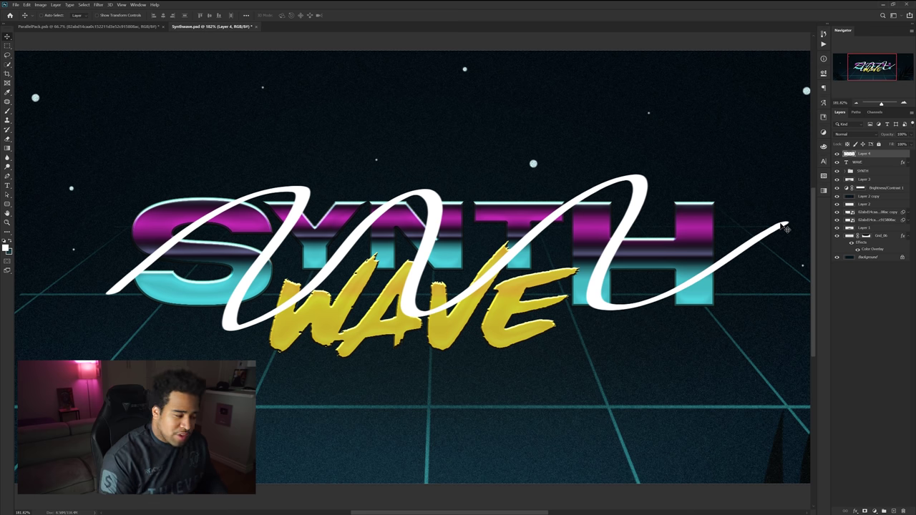
# Duplicate the SYNTH group as a single merged layer and move the copy above the original lettering
pyautogui.click(858, 171)
pyautogui.hotkey('ctrl', 'j')
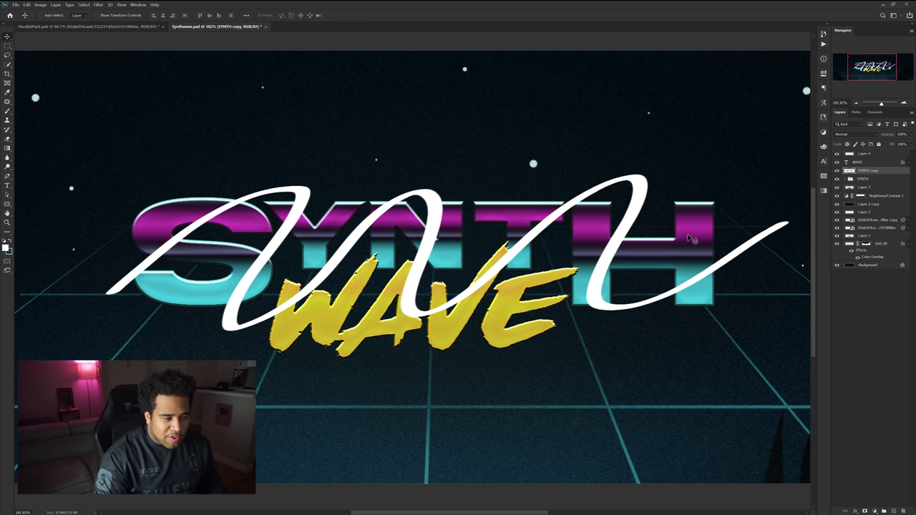
pyautogui.moveTo(692, 239); pyautogui.dragTo(674, 128)
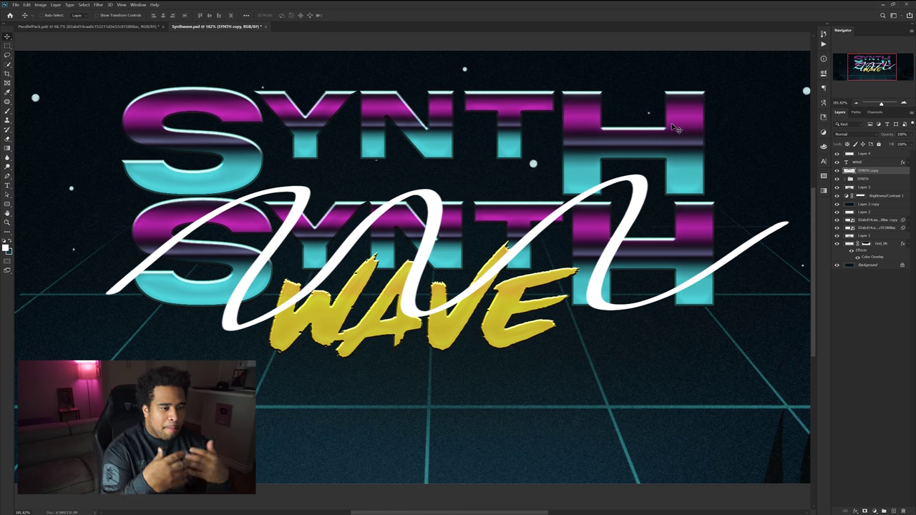
# Hide the SYNTH copy, expand the SYNTH group and try moving its S, YNT and H text layers separately, undoing each move
pyautogui.click(836, 171)
pyautogui.click(846, 179)
pyautogui.moveTo(558, 204); pyautogui.dragTo(592, 63)
pyautogui.hotkey('ctrl', 'z')
pyautogui.moveTo(673, 243); pyautogui.dragTo(709, 137)
pyautogui.hotkey('ctrl', 'z')
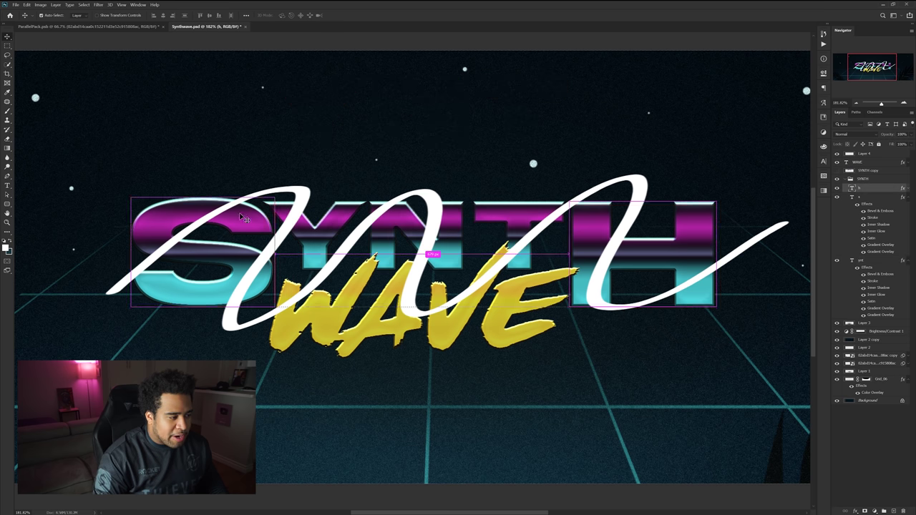
pyautogui.moveTo(239, 215); pyautogui.dragTo(216, 137)
pyautogui.hotkey('ctrl', 'z')
pyautogui.moveTo(463, 222); pyautogui.dragTo(466, 120)
pyautogui.hotkey('ctrl', 'z')
pyautogui.moveTo(237, 221); pyautogui.dragTo(203, 178)
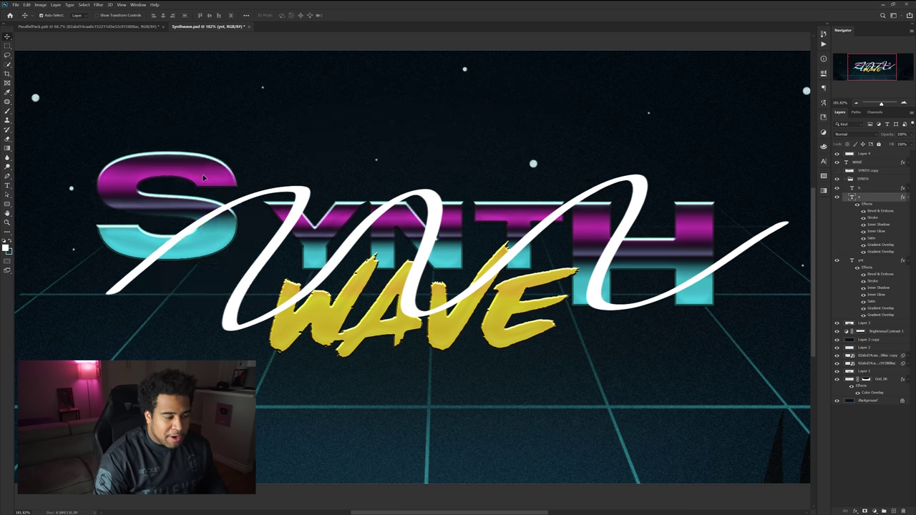
pyautogui.hotkey('ctrl', 'z')
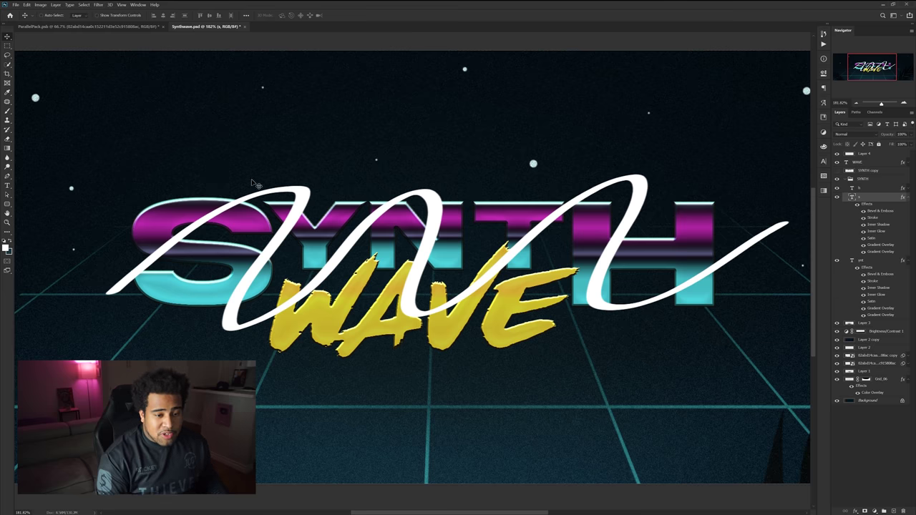
# Duplicate the YNT text into the header's upper right area and insert an H before its T
pyautogui.hotkey('ctrl', '1')
pyautogui.moveTo(458, 251); pyautogui.dragTo(623, 191)
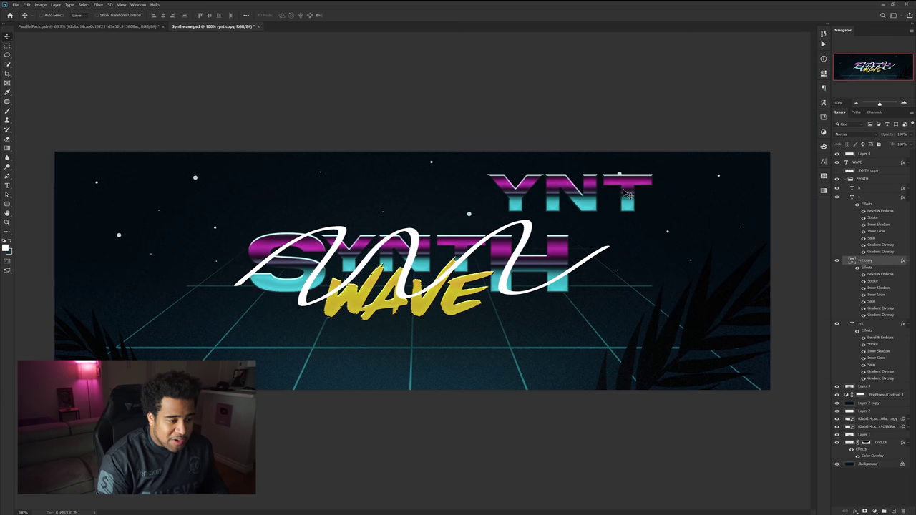
pyautogui.doubleClick(624, 193)
pyautogui.write('h')
pyautogui.hotkey('ctrl', 'Return')
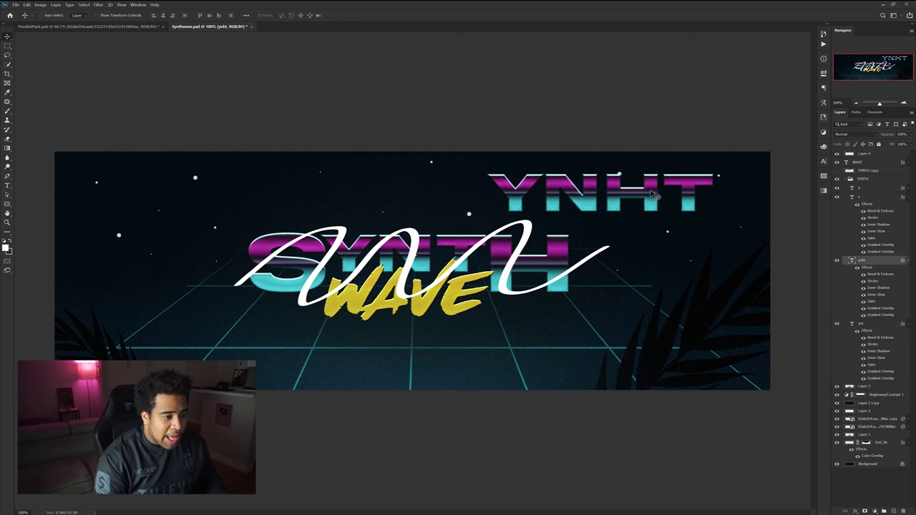
# Try an upward-curving Arc Lower warp on the copied YNHT text over the original lettering, and delete that copy
pyautogui.hotkey('ctrl', 't')
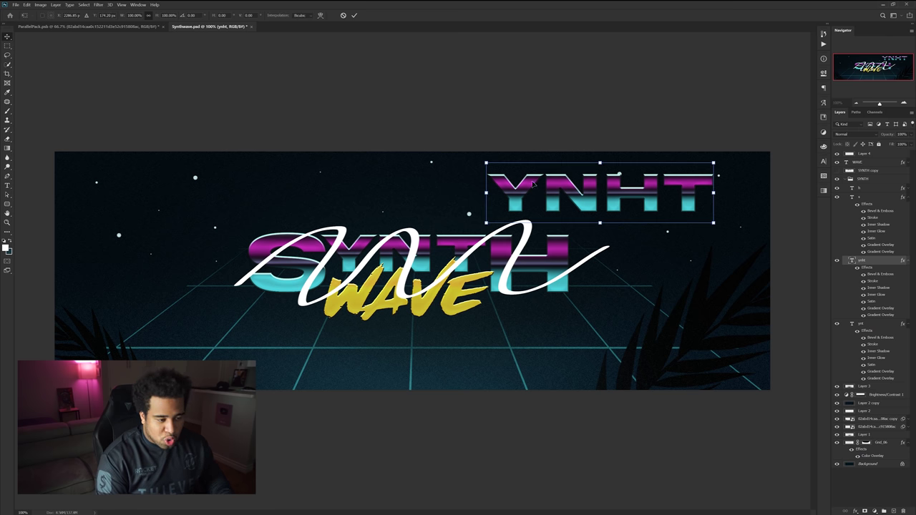
pyautogui.click(320, 15)
pyautogui.click(170, 15)
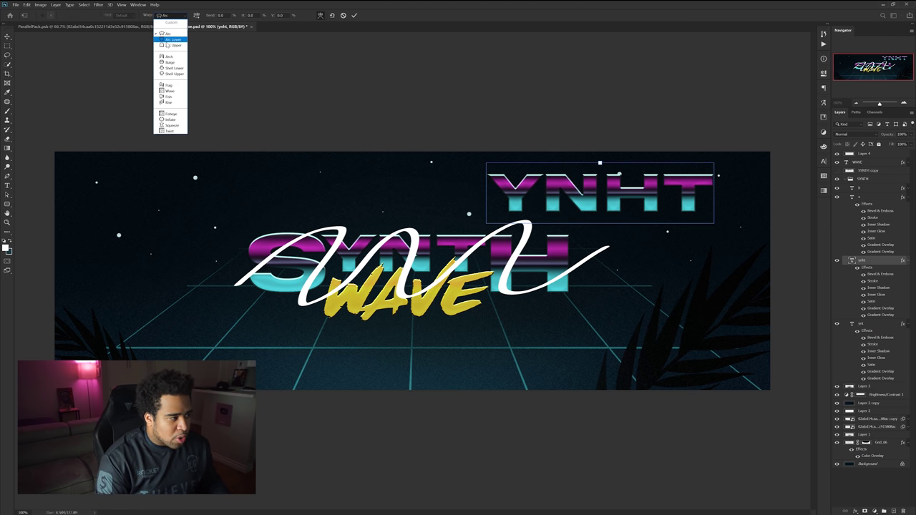
pyautogui.click(171, 39)
pyautogui.moveTo(602, 272); pyautogui.dragTo(606, 191)
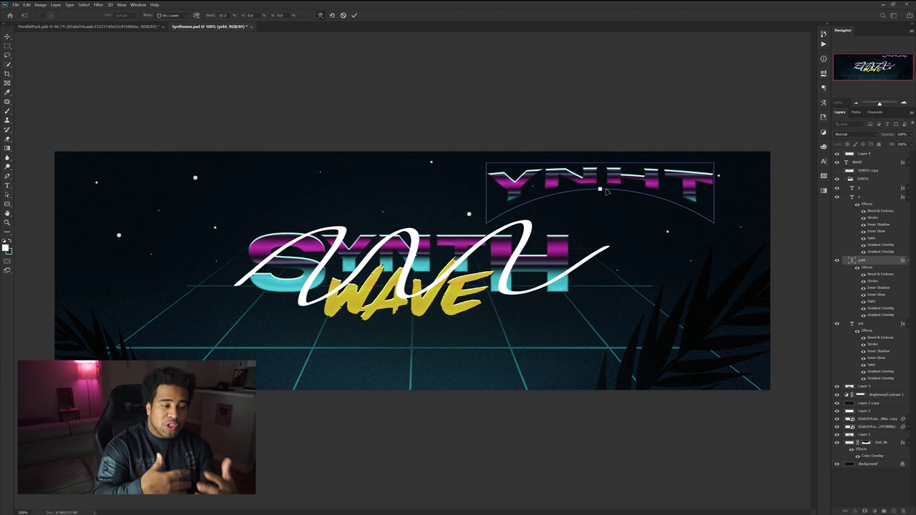
pyautogui.press('Return')
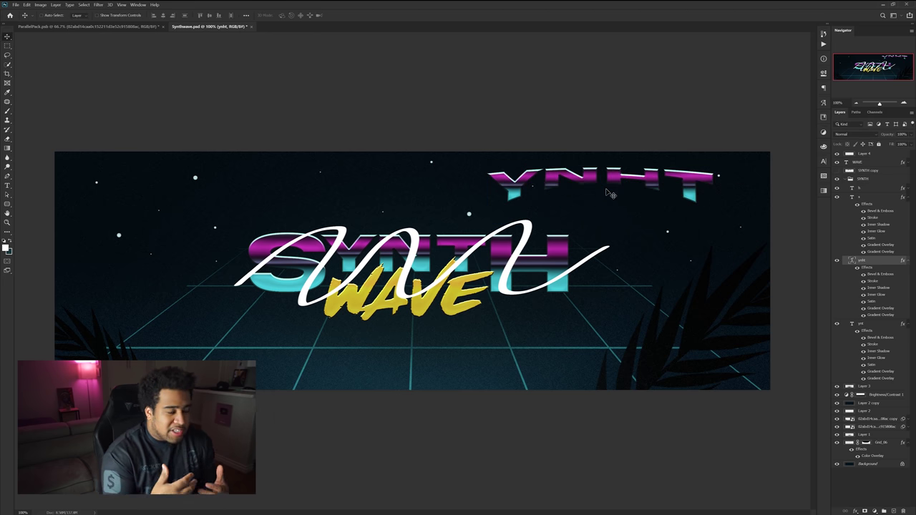
pyautogui.moveTo(609, 193); pyautogui.dragTo(408, 282)
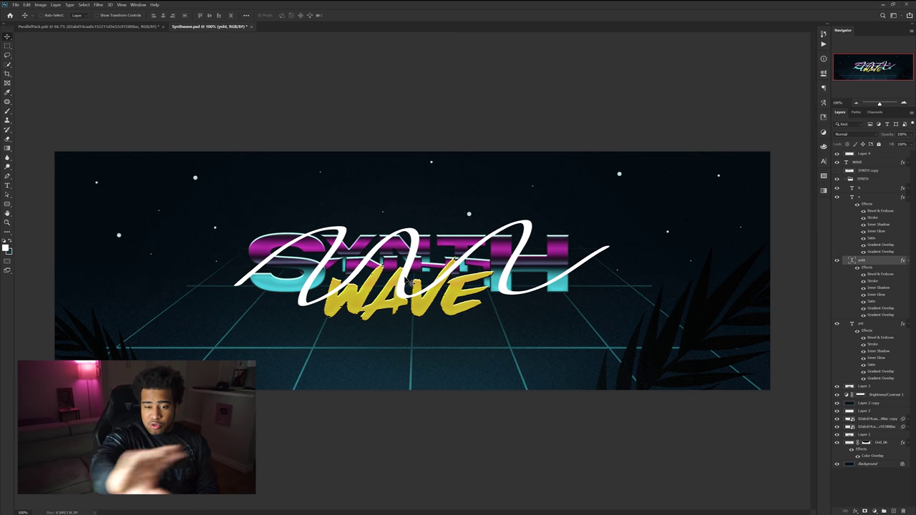
pyautogui.press('Delete')
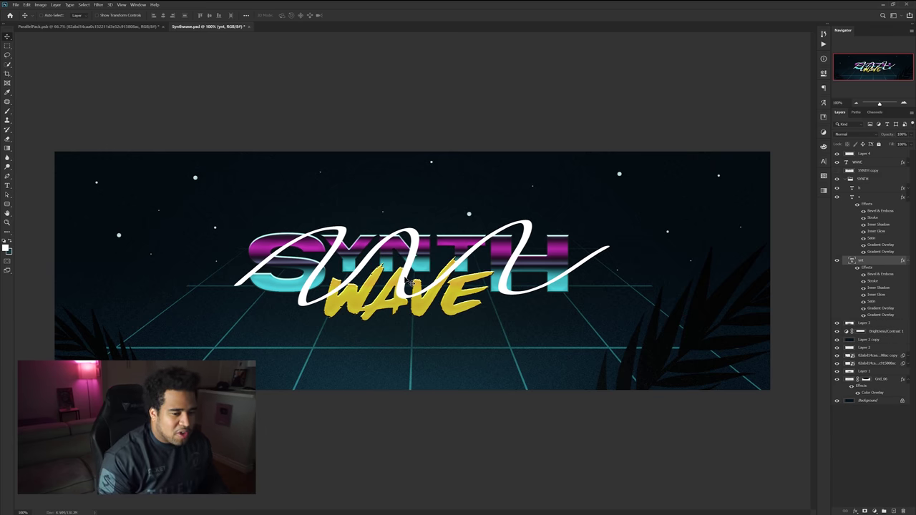
# Collapse the SYNTH group, show the merged SYNTH copy and align it exactly over the original lettering
pyautogui.click(851, 180)
pyautogui.click(836, 171)
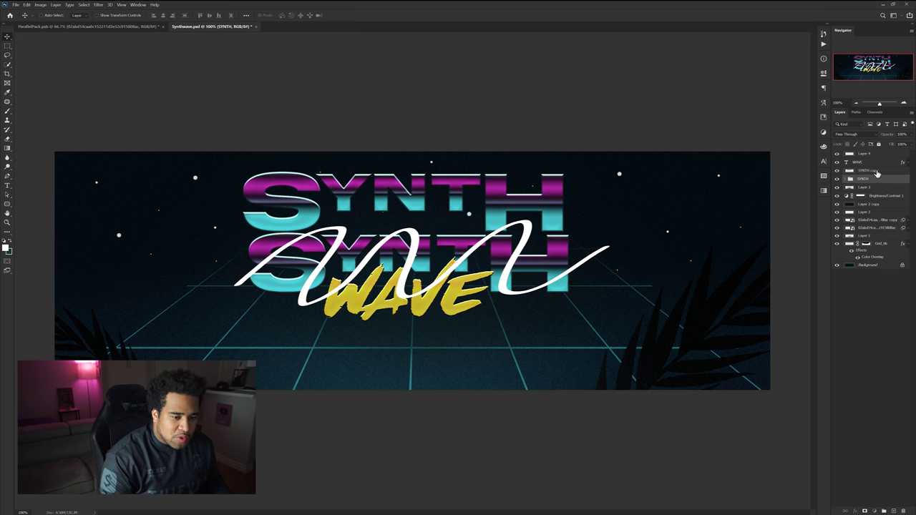
pyautogui.click(850, 171)
pyautogui.moveTo(564, 211); pyautogui.dragTo(533, 249)
pyautogui.scroll(5, 560, 251)
pyautogui.scroll(-2, 513, 233)
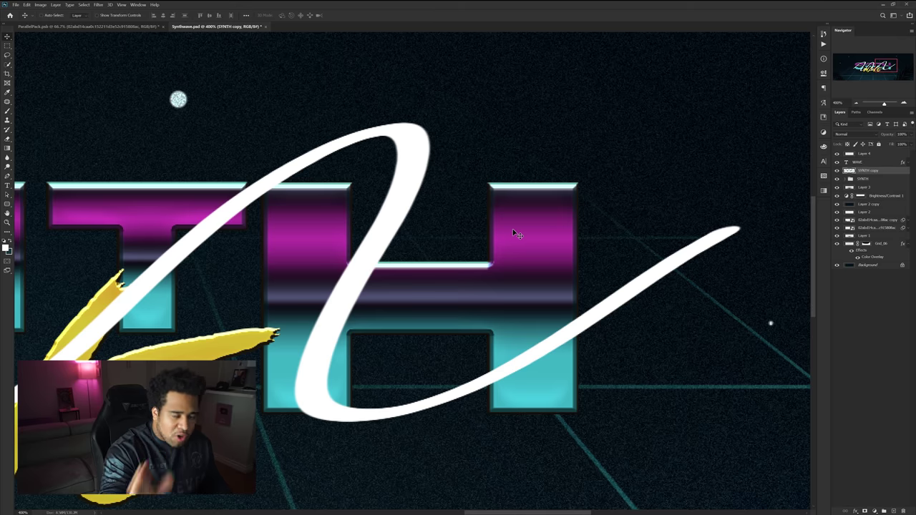
pyautogui.scroll(-3, 396, 230)
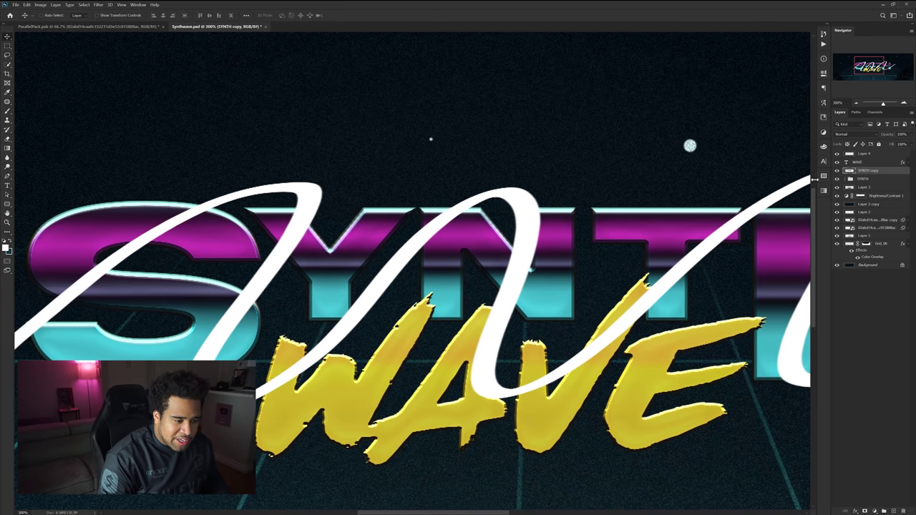
# Try adding a new empty layer directly above the SYNTH copy
pyautogui.scroll(3, 698, 207)
pyautogui.scroll(1, 523, 247)
pyautogui.moveTo(492, 242)
pyautogui.mouseDown()
pyautogui.moveTo(519, 242)
pyautogui.moveTo(495, 242)
pyautogui.mouseUp()
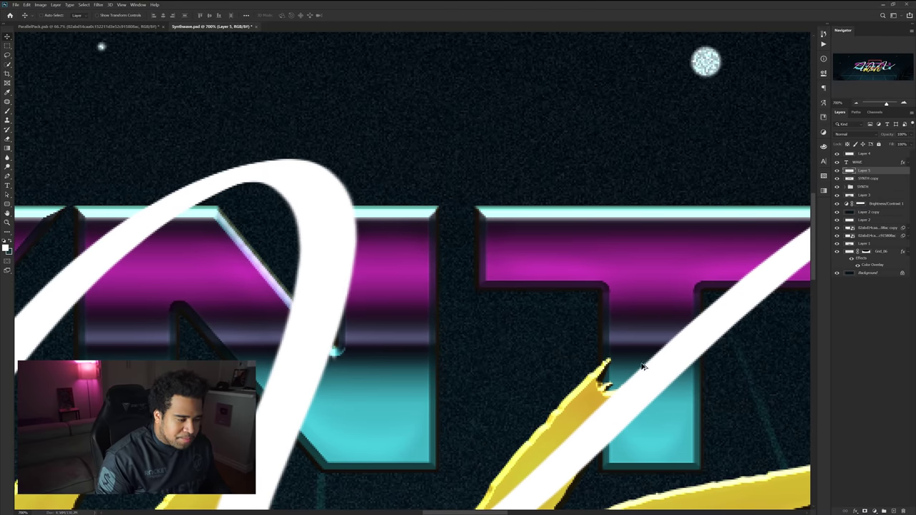
pyautogui.scroll(-2, 581, 335)
pyautogui.moveTo(661, 239); pyautogui.dragTo(674, 220)
pyautogui.hotkey('ctrl', 'z')
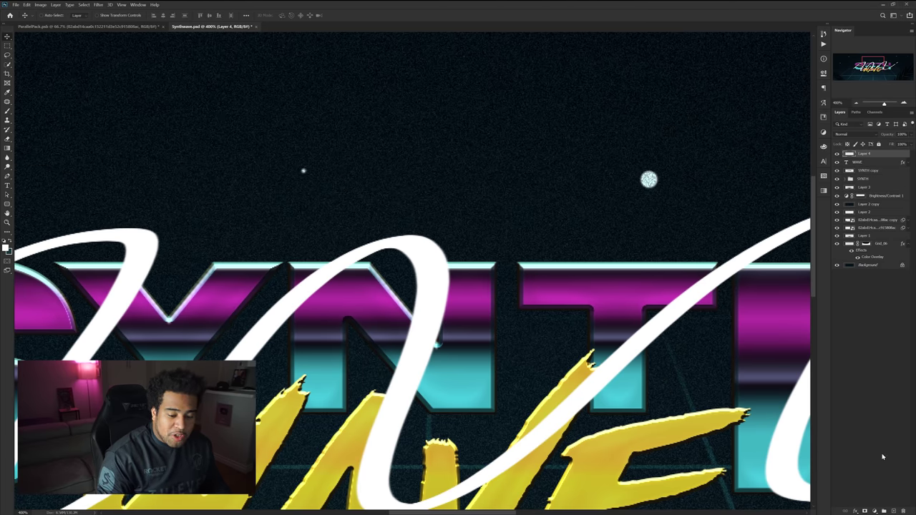
# Add a layer mask to Layer 4, which holds the white looping stroke
pyautogui.click(865, 511)
pyautogui.moveTo(654, 321); pyautogui.dragTo(669, 208)
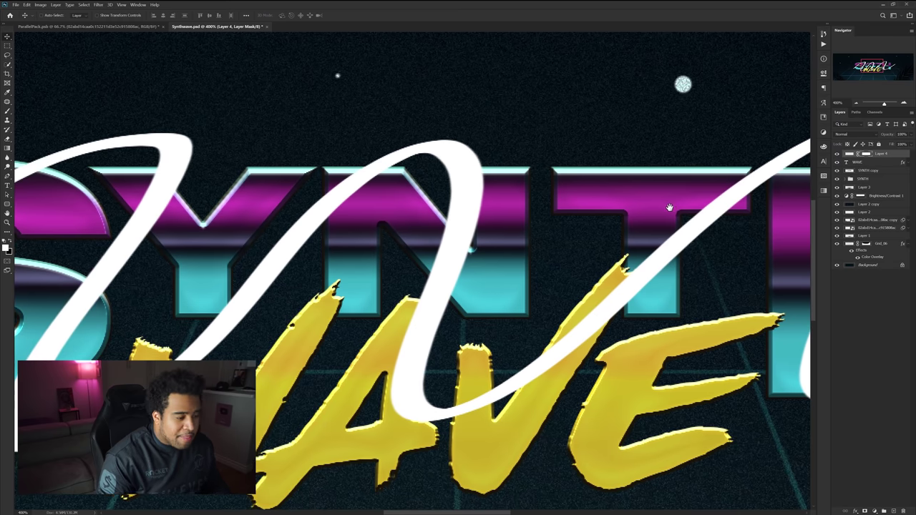
pyautogui.press('ctrl')
pyautogui.scroll(-1, 572, 214)
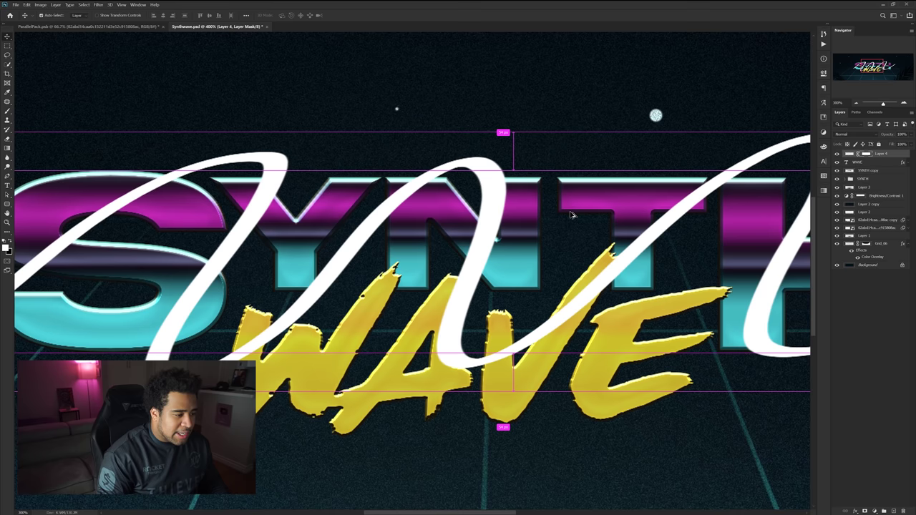
# Load the SYNTH copy lettering as a selection and ready the brush with black on Layer 4's mask
pyautogui.moveTo(577, 222); pyautogui.dragTo(756, 241)
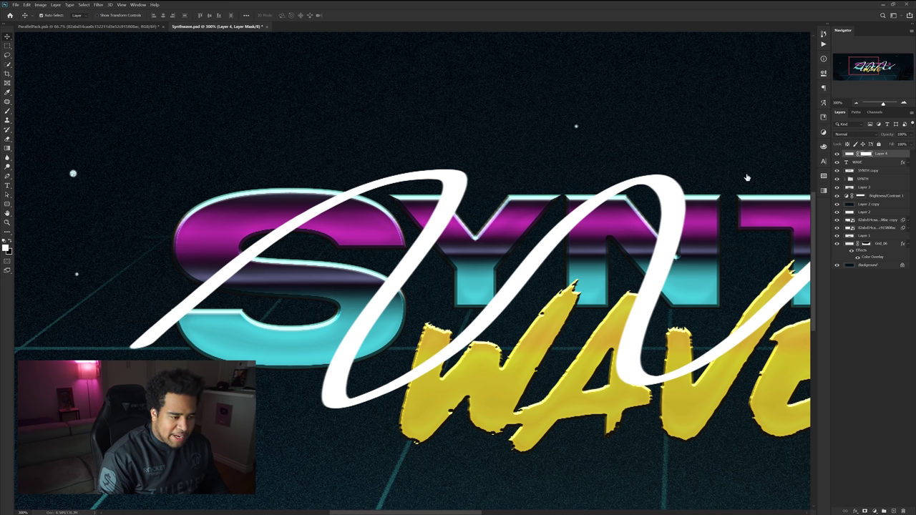
pyautogui.keyDown('ctrl'); pyautogui.doubleClick(849, 171); pyautogui.keyUp('ctrl')
pyautogui.click(835, 236)
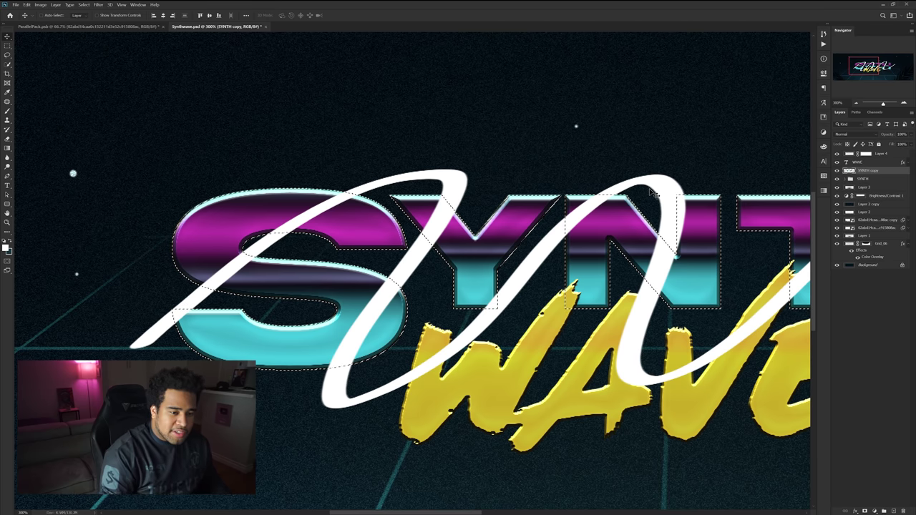
pyautogui.click(863, 156)
pyautogui.press('b')
pyautogui.click(12, 242)
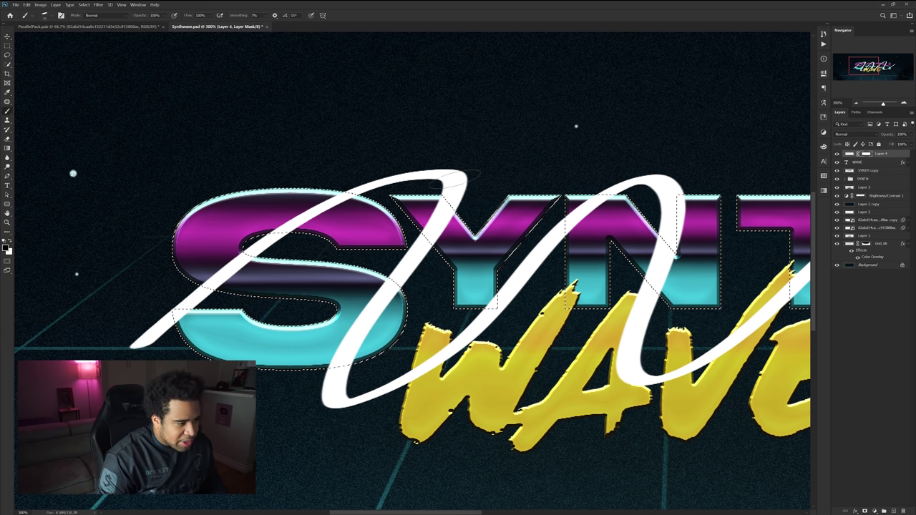
# Paint black on Layer 4's mask so the white stroke's downstrokes pass behind the S, the Y and the N's diagonal
pyautogui.moveTo(361, 320); pyautogui.dragTo(336, 408)
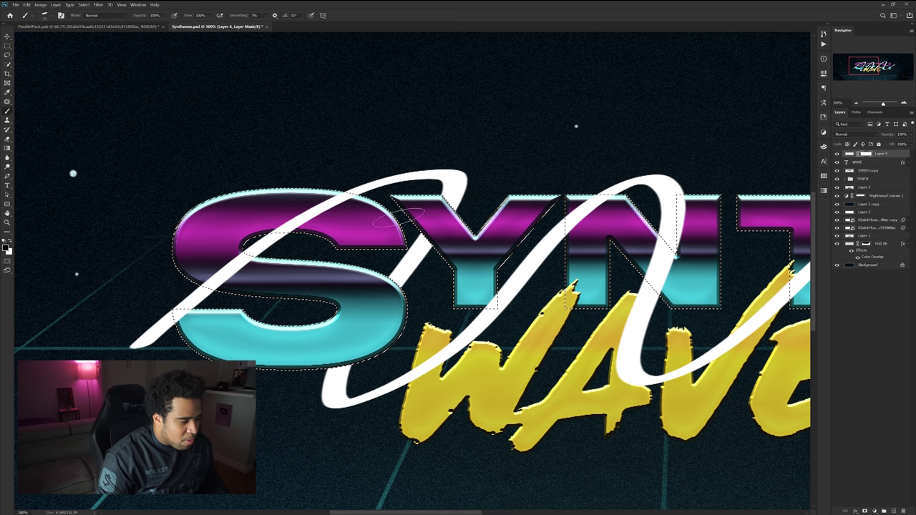
pyautogui.moveTo(606, 229); pyautogui.dragTo(317, 221)
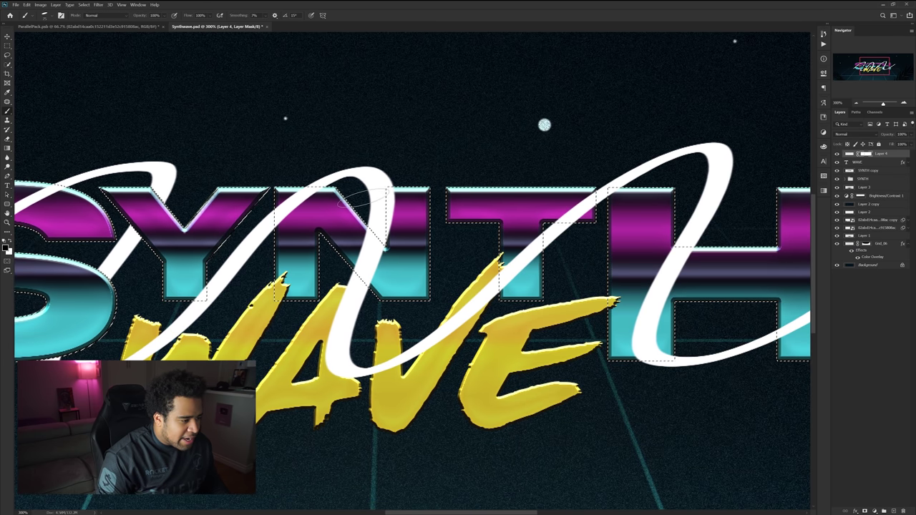
pyautogui.moveTo(379, 229); pyautogui.dragTo(362, 285)
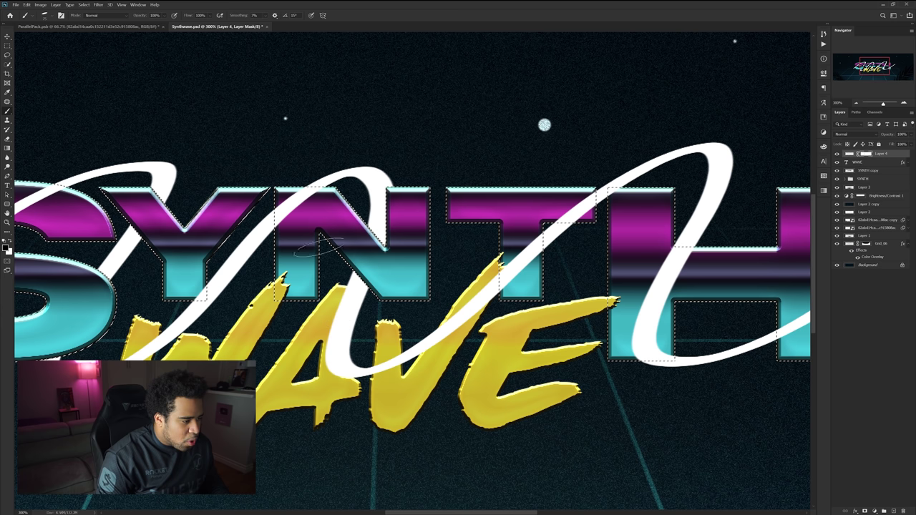
pyautogui.moveTo(589, 207); pyautogui.dragTo(482, 201)
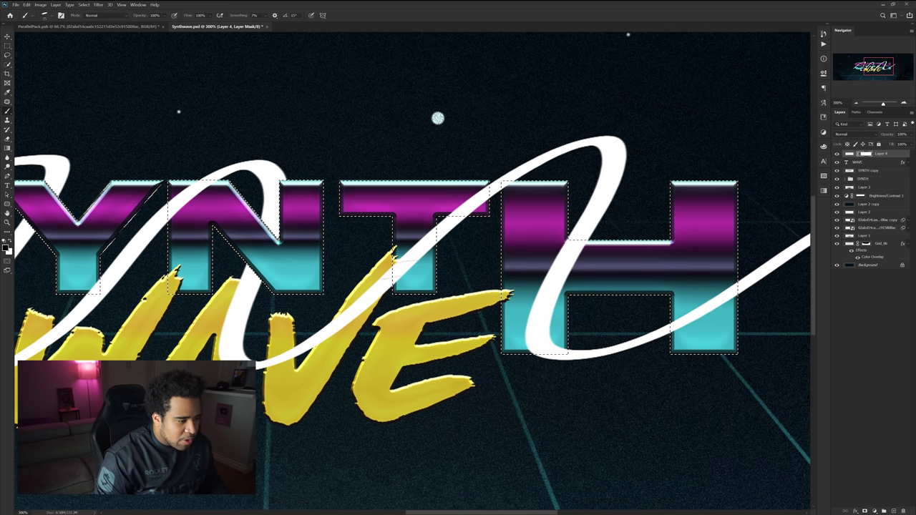
# Mask the white stroke where it crosses the T and the left side of the H, and clear the selection
pyautogui.moveTo(415, 255)
pyautogui.mouseDown()
pyautogui.moveTo(481, 192)
pyautogui.moveTo(480, 179)
pyautogui.moveTo(492, 217)
pyautogui.mouseUp()
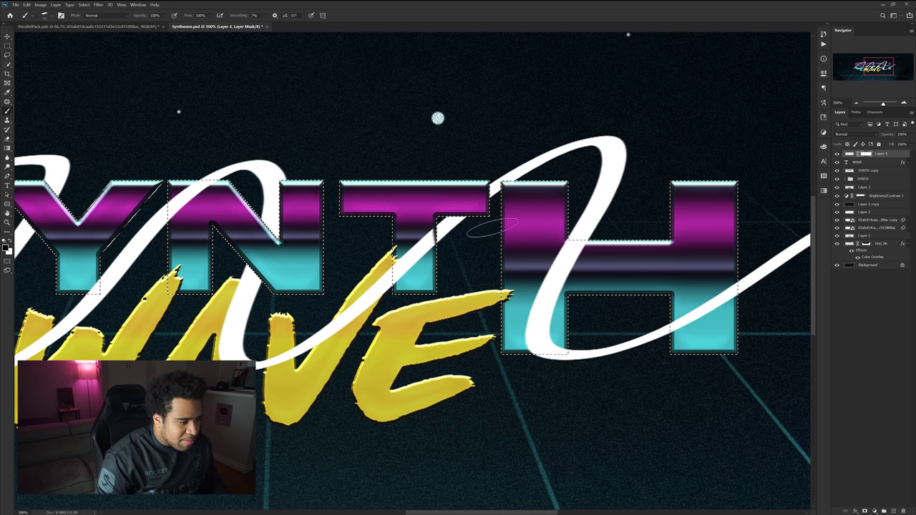
pyautogui.moveTo(433, 223)
pyautogui.mouseDown()
pyautogui.moveTo(416, 246)
pyautogui.moveTo(394, 242)
pyautogui.moveTo(440, 257)
pyautogui.mouseUp()
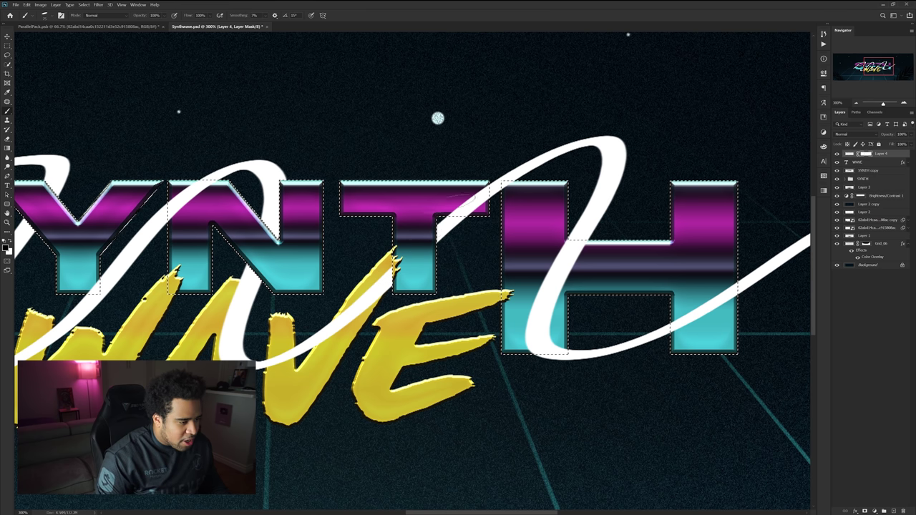
pyautogui.moveTo(596, 204)
pyautogui.mouseDown()
pyautogui.moveTo(554, 278)
pyautogui.moveTo(536, 340)
pyautogui.moveTo(566, 361)
pyautogui.mouseUp()
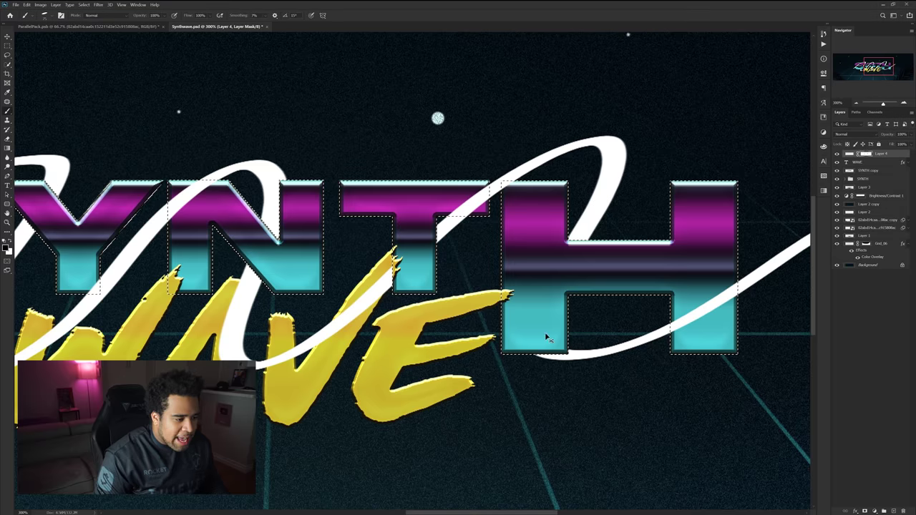
pyautogui.scroll(-1, 484, 245)
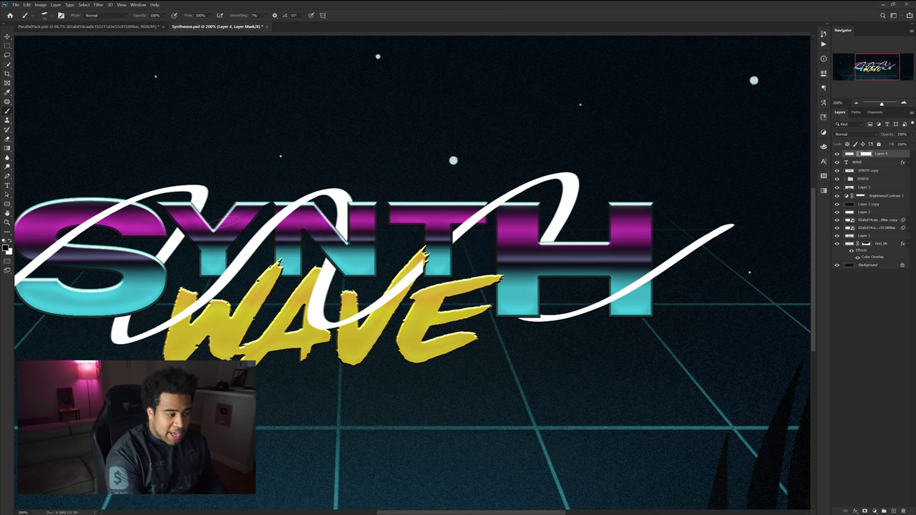
pyautogui.press('v')
pyautogui.scroll(-3, 429, 202)
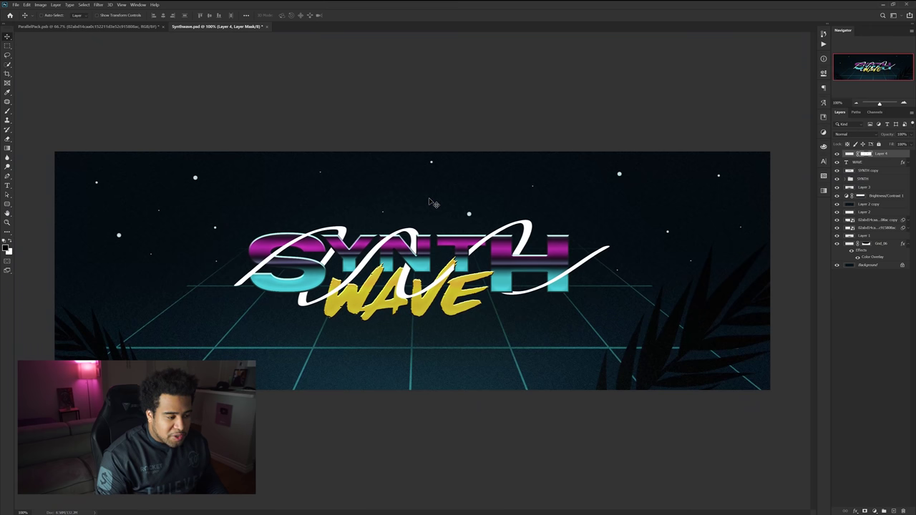
# Try drawing two white triangular outlines on Layer 4 above and below the lettering, and undo them
pyautogui.press('b')
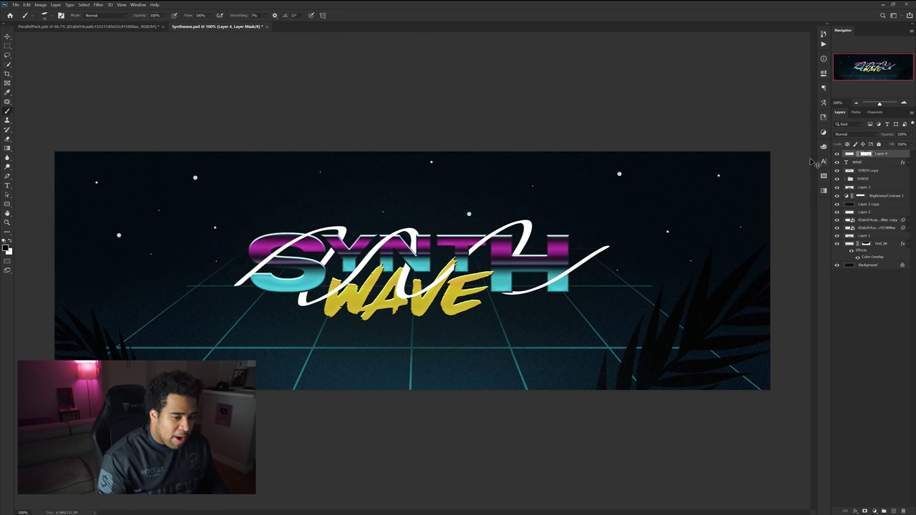
pyautogui.click(850, 154)
pyautogui.moveTo(509, 323)
pyautogui.mouseDown()
pyautogui.moveTo(594, 370)
pyautogui.moveTo(505, 321)
pyautogui.mouseUp()
pyautogui.moveTo(213, 179)
pyautogui.mouseDown()
pyautogui.moveTo(309, 201)
pyautogui.moveTo(214, 180)
pyautogui.mouseUp()
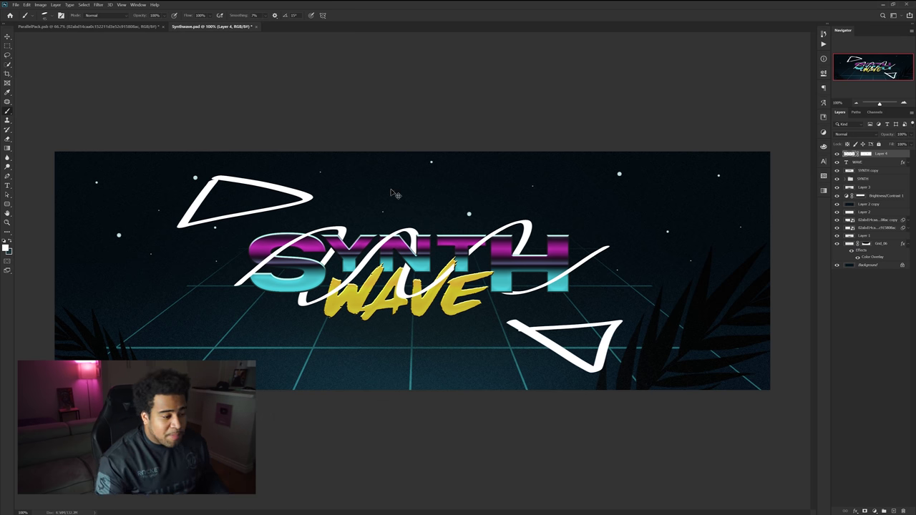
pyautogui.hotkey('ctrl', 'z')
pyautogui.hotkey('ctrl', 'z')
# Add an Outer Glow to Layer 4's white stroke in light cyan #ade7f0
pyautogui.press('v')
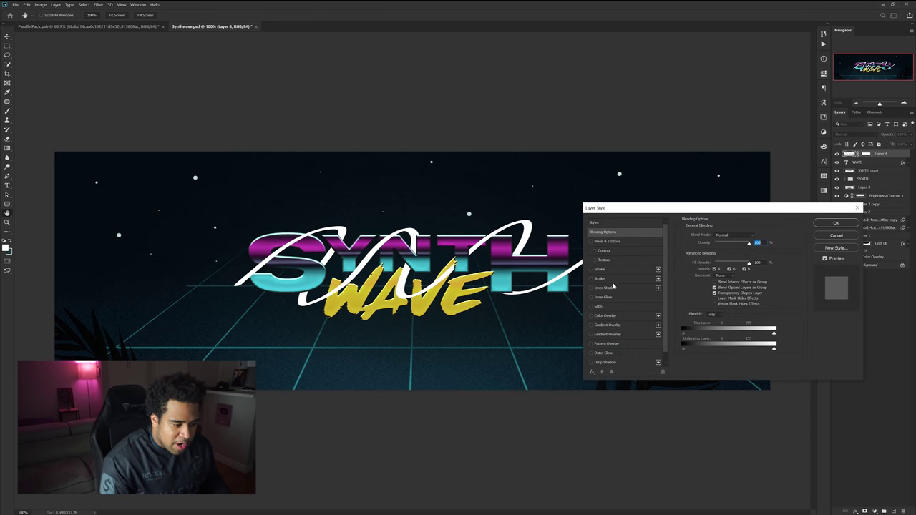
pyautogui.click(601, 354)
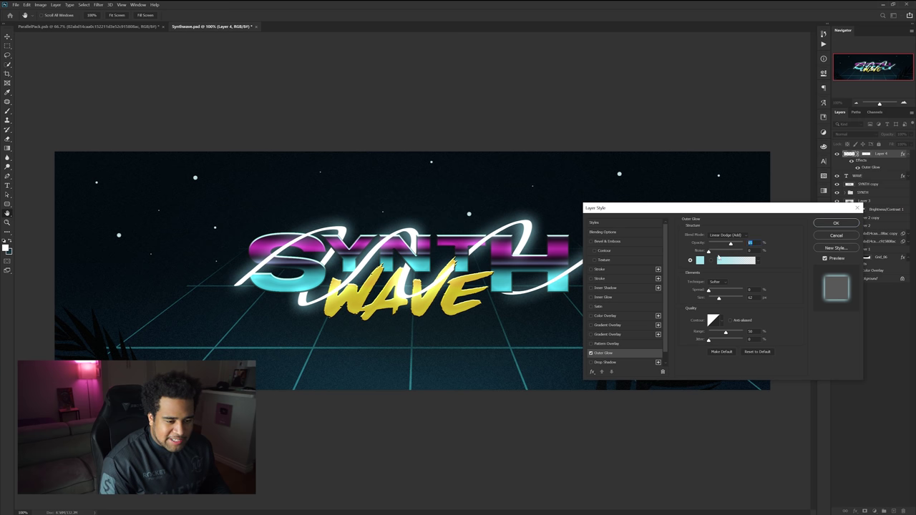
pyautogui.click(700, 260)
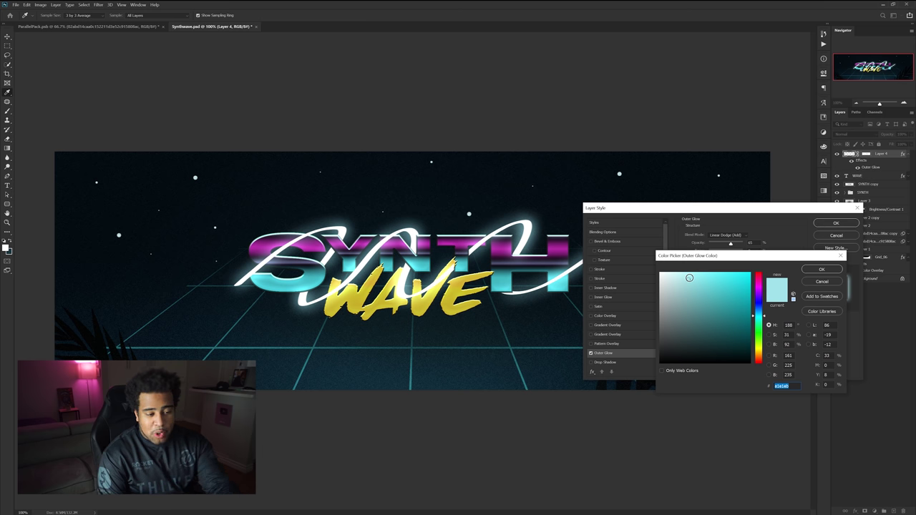
pyautogui.write('ffffff')
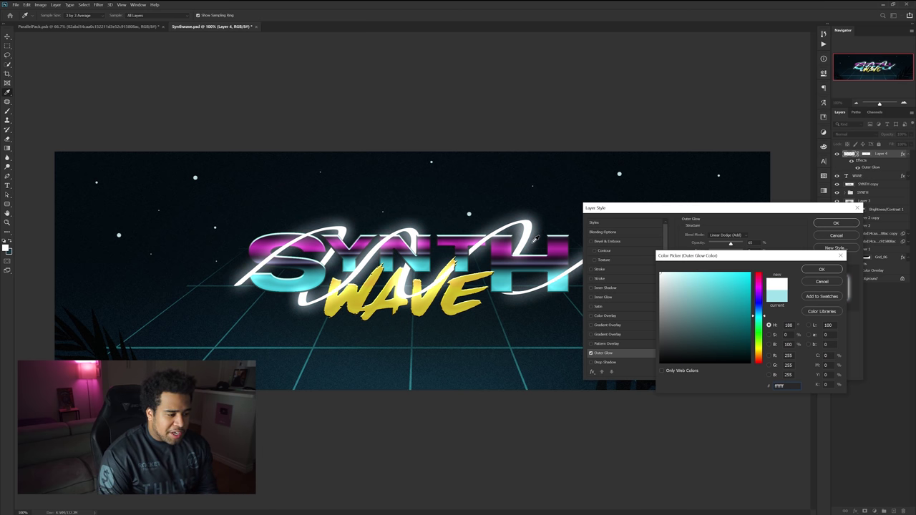
pyautogui.click(684, 277)
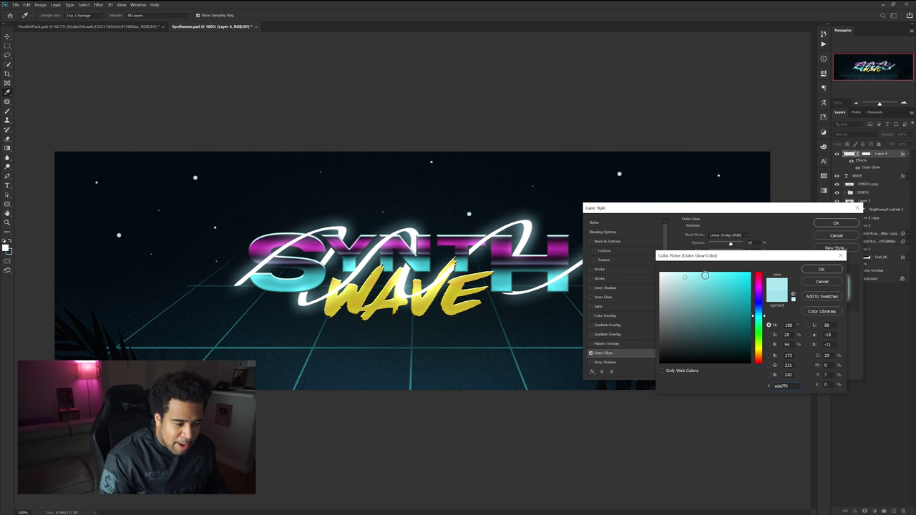
pyautogui.click(822, 269)
pyautogui.click(835, 224)
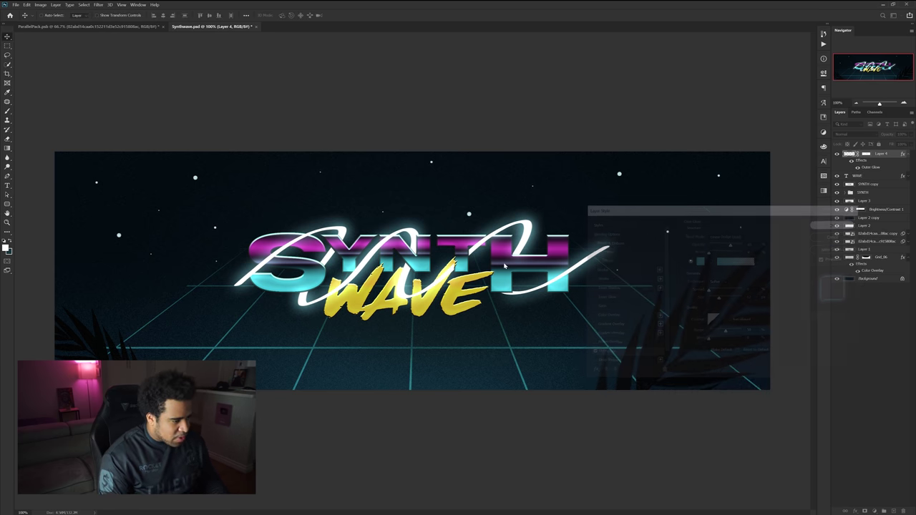
# Try glowing freehand strokes with different brush sizes around the lettering on Layer 4, and undo them
pyautogui.scroll(1, 443, 281)
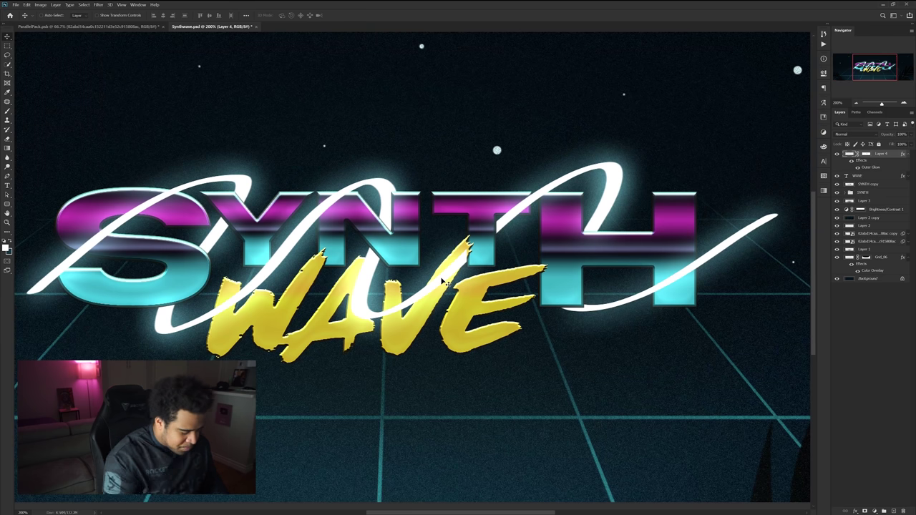
pyautogui.press('b')
pyautogui.moveTo(480, 283); pyautogui.dragTo(375, 244)
pyautogui.keyDown('alt'); pyautogui.rightClick(569, 309); pyautogui.keyUp('alt')
pyautogui.moveTo(616, 331)
pyautogui.mouseDown()
pyautogui.moveTo(608, 307)
pyautogui.moveTo(616, 327)
pyautogui.mouseUp()
pyautogui.scroll(-2, 608, 315)
pyautogui.hotkey('ctrl', 'z')
pyautogui.keyDown('alt'); pyautogui.rightClick(495, 324); pyautogui.keyUp('alt')
pyautogui.moveTo(523, 304); pyautogui.dragTo(501, 311)
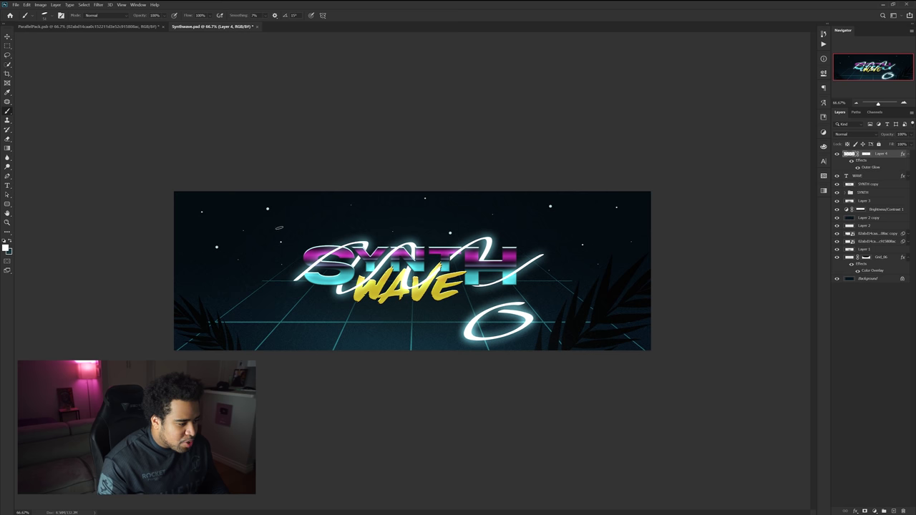
pyautogui.moveTo(252, 213)
pyautogui.mouseDown()
pyautogui.moveTo(228, 248)
pyautogui.moveTo(273, 217)
pyautogui.moveTo(251, 213)
pyautogui.mouseUp()
pyautogui.moveTo(586, 212)
pyautogui.mouseDown()
pyautogui.moveTo(569, 239)
pyautogui.moveTo(601, 222)
pyautogui.mouseUp()
pyautogui.hotkey('ctrl', 'z')
pyautogui.hotkey('ctrl', 'z')
pyautogui.hotkey('ctrl', 'z')
# Try drawing glowing triangles to the upper left and lower right of the lettering, and erase them
pyautogui.moveTo(571, 300)
pyautogui.mouseDown()
pyautogui.moveTo(517, 331)
pyautogui.moveTo(522, 304)
pyautogui.mouseUp()
pyautogui.moveTo(238, 220)
pyautogui.mouseDown()
pyautogui.moveTo(234, 240)
pyautogui.moveTo(326, 220)
pyautogui.moveTo(236, 219)
pyautogui.mouseUp()
pyautogui.press('e')
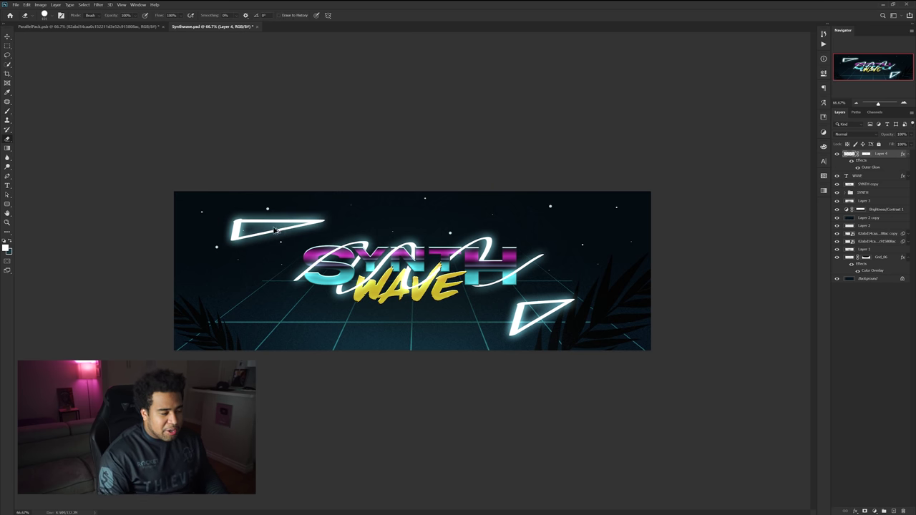
pyautogui.moveTo(315, 207); pyautogui.dragTo(270, 195)
pyautogui.moveTo(610, 338); pyautogui.dragTo(562, 334)
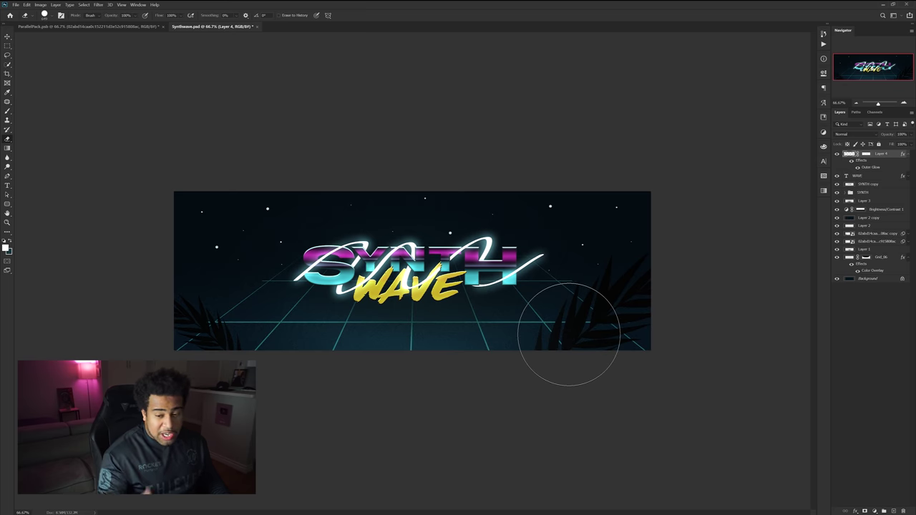
pyautogui.press('v')
pyautogui.hotkey('ctrl', '+')
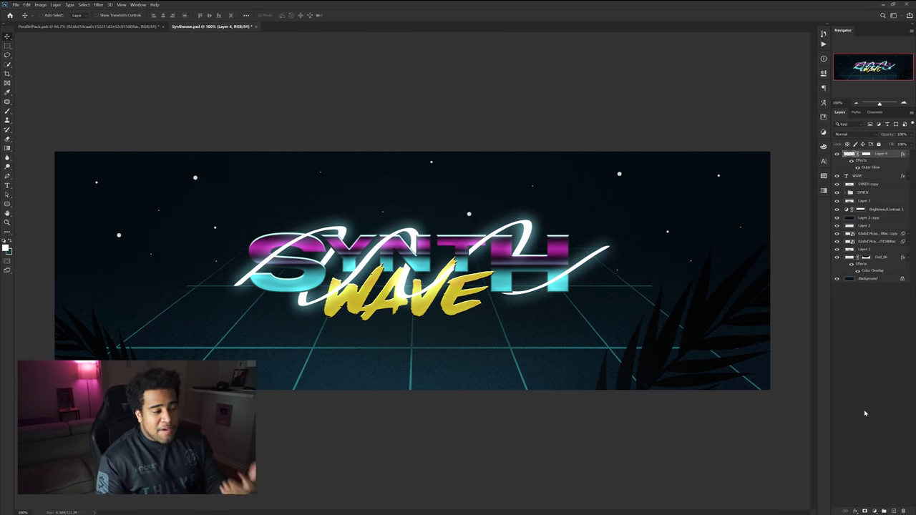
pyautogui.keyDown('shift'); pyautogui.click(870, 201); pyautogui.keyUp('shift')
pyautogui.click(881, 157)
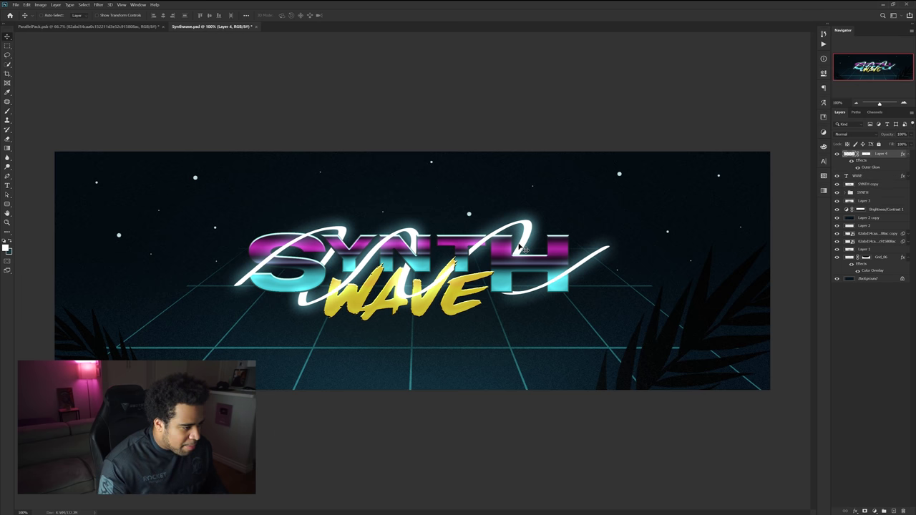
pyautogui.hotkey('ctrl', '-')
pyautogui.hotkey('ctrl', '+')
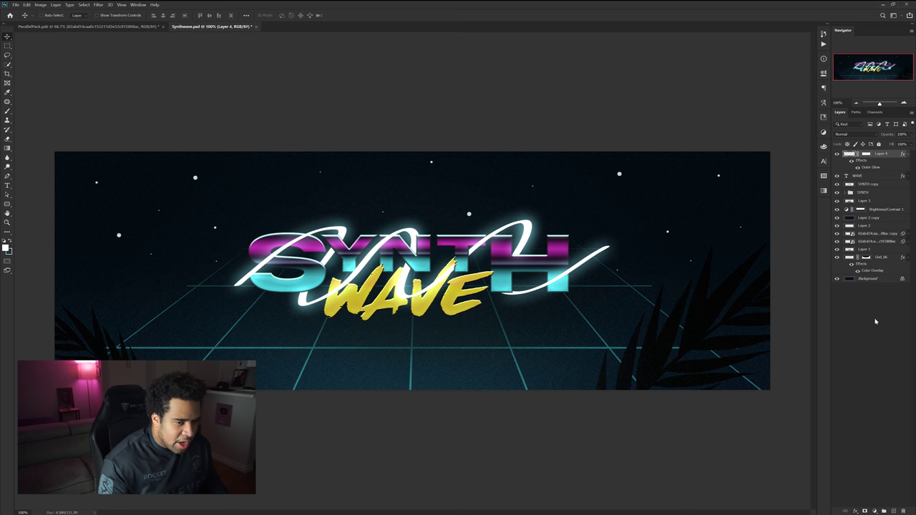
# Add a new layer above Layer 4 and prepare a large soft round brush with dark teal sampled from the artwork
pyautogui.click(891, 511)
pyautogui.press('b')
pyautogui.rightClick(342, 265)
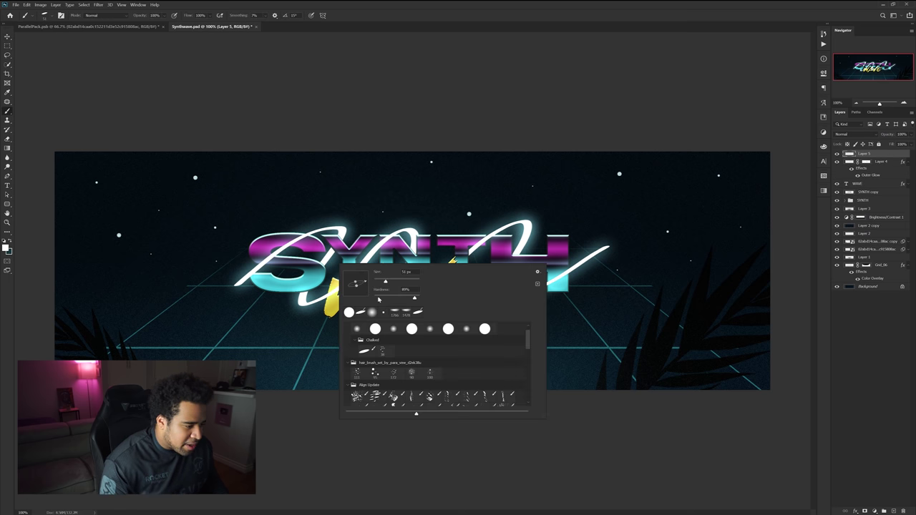
pyautogui.moveTo(276, 255)
pyautogui.mouseDown()
pyautogui.moveTo(379, 267)
pyautogui.moveTo(344, 254)
pyautogui.mouseUp()
pyautogui.scroll(2, 297, 272)
pyautogui.keyDown('alt'); pyautogui.click(334, 251); pyautogui.keyUp('alt')
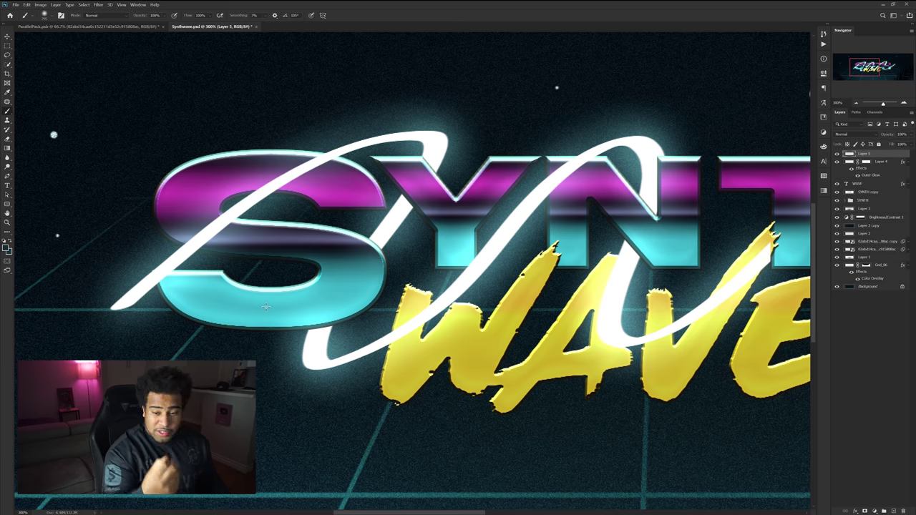
pyautogui.scroll(-1, 270, 281)
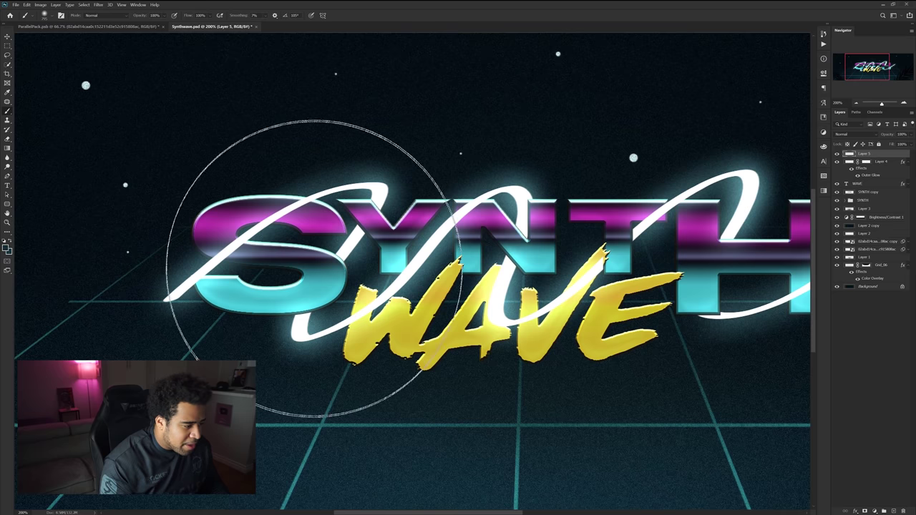
# Paint a large soft teal spot over the S and set Layer 5's blend mode to Linear Dodge (Add)
pyautogui.moveTo(308, 269); pyautogui.dragTo(291, 270)
pyautogui.click(290, 255)
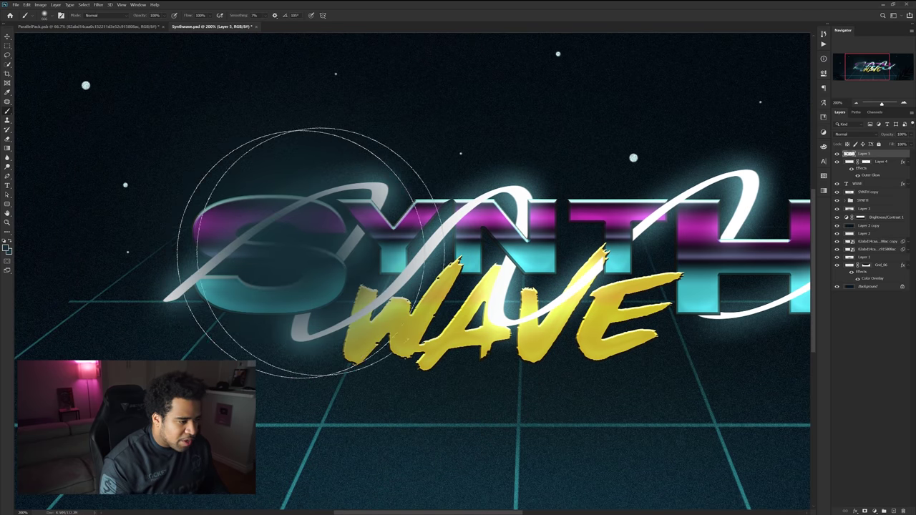
pyautogui.click(841, 136)
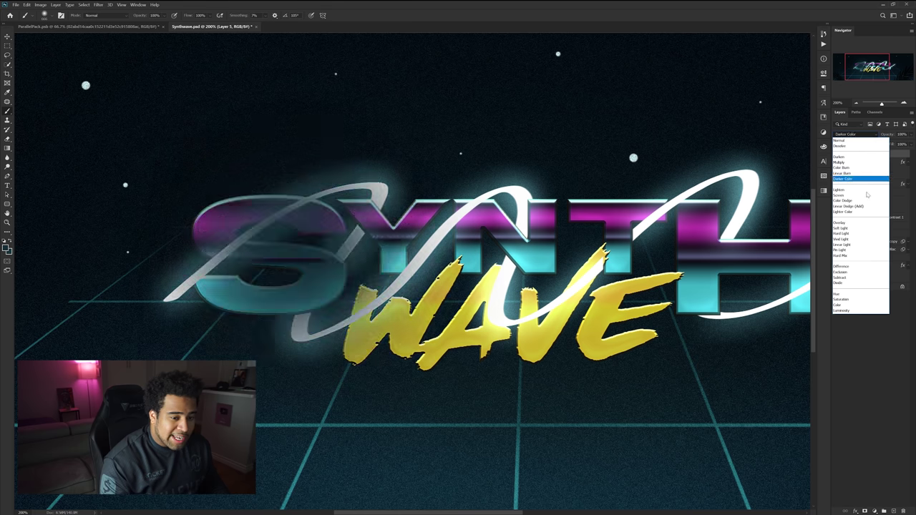
pyautogui.click(855, 179)
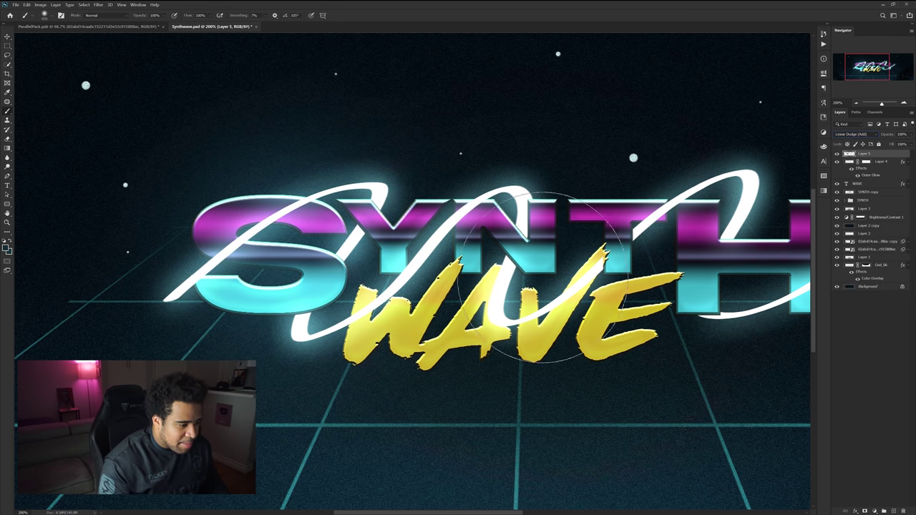
# Paint more soft teal glow spots over the N and the H on Layer 5
pyautogui.scroll(-1, 551, 279)
pyautogui.click(437, 250)
pyautogui.hotkey('ctrl', 'z')
pyautogui.moveTo(416, 250); pyautogui.dragTo(426, 250)
pyautogui.click(418, 250)
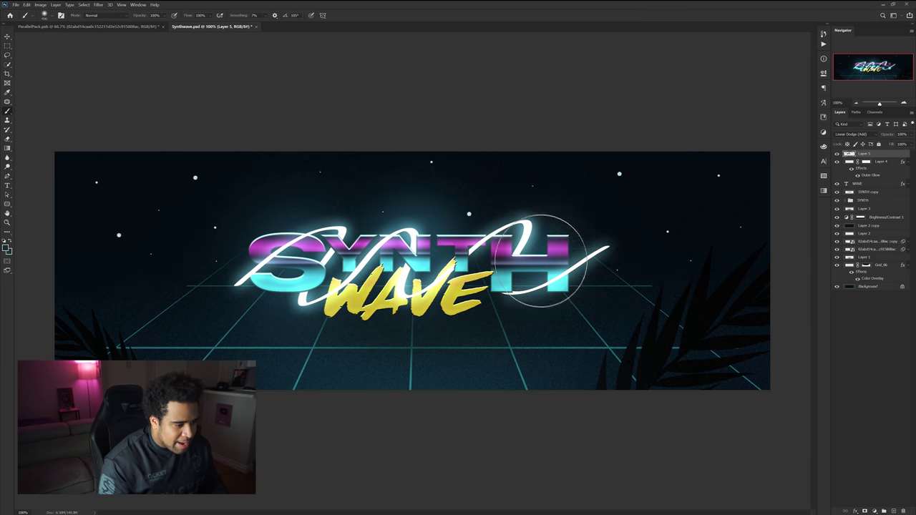
pyautogui.moveTo(525, 259); pyautogui.dragTo(540, 259)
pyautogui.click(536, 264)
pyautogui.scroll(-2, 572, 278)
pyautogui.scroll(3, 515, 276)
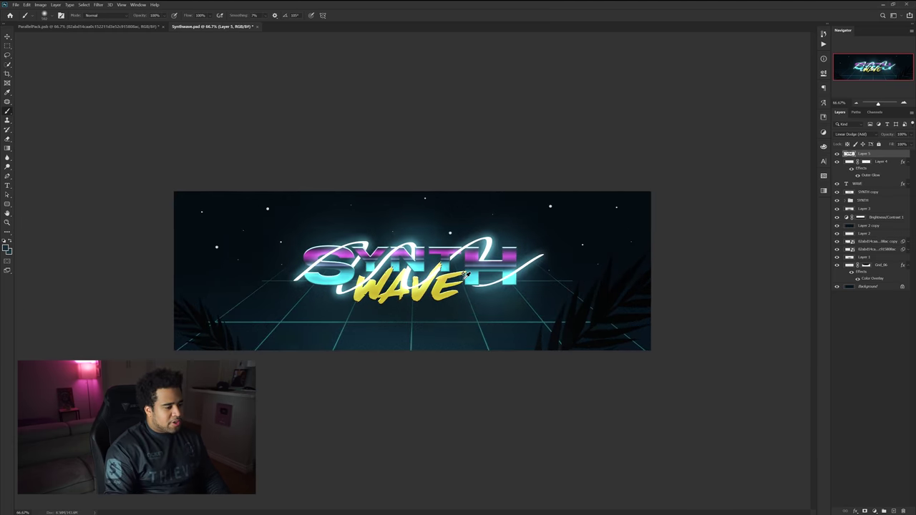
# Add a new layer on top and set the foreground colour to a darker version of the yellow sampled from WAVE
pyautogui.click(892, 510)
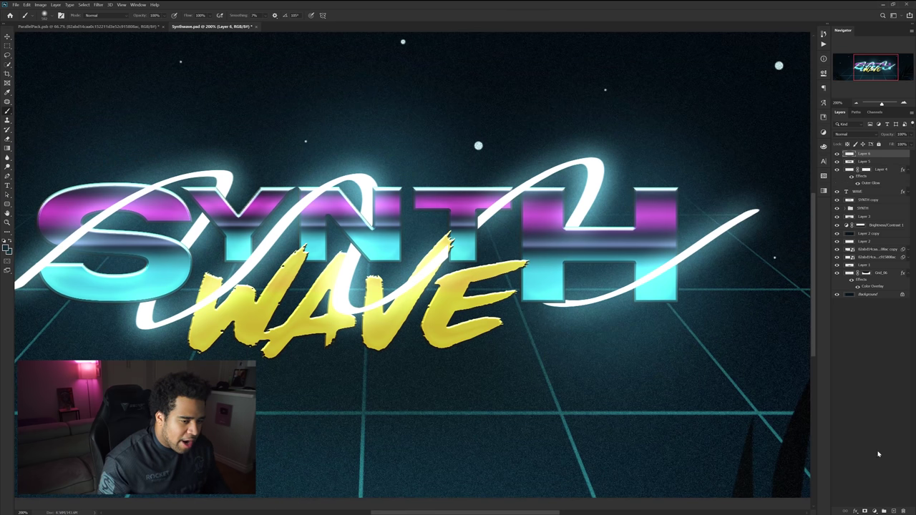
pyautogui.keyDown('alt'); pyautogui.click(263, 310); pyautogui.keyUp('alt')
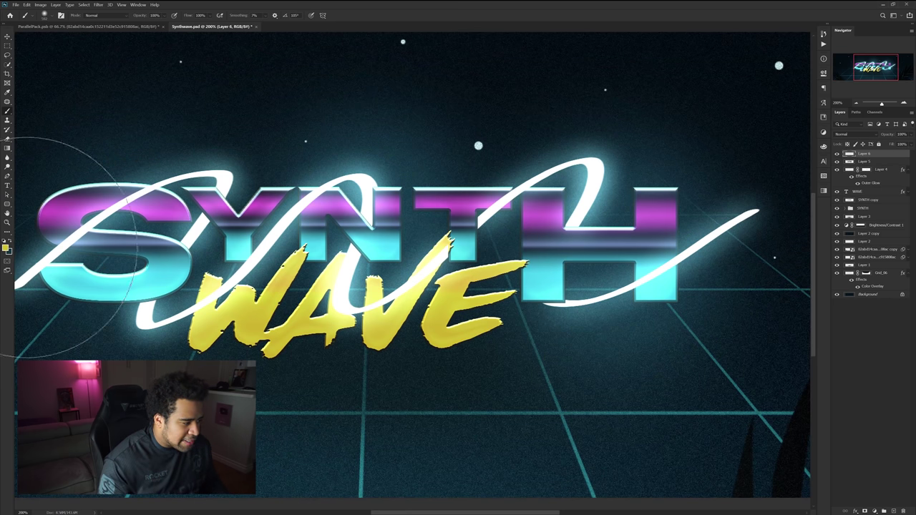
pyautogui.click(6, 247)
pyautogui.moveTo(722, 297); pyautogui.dragTo(730, 308)
pyautogui.click(819, 272)
# Paint a soft yellow glow spot beneath the A of WAVE and set Layer 6's blend mode to Linear Dodge (Add)
pyautogui.moveTo(358, 296); pyautogui.dragTo(343, 296)
pyautogui.click(284, 322)
pyautogui.click(855, 135)
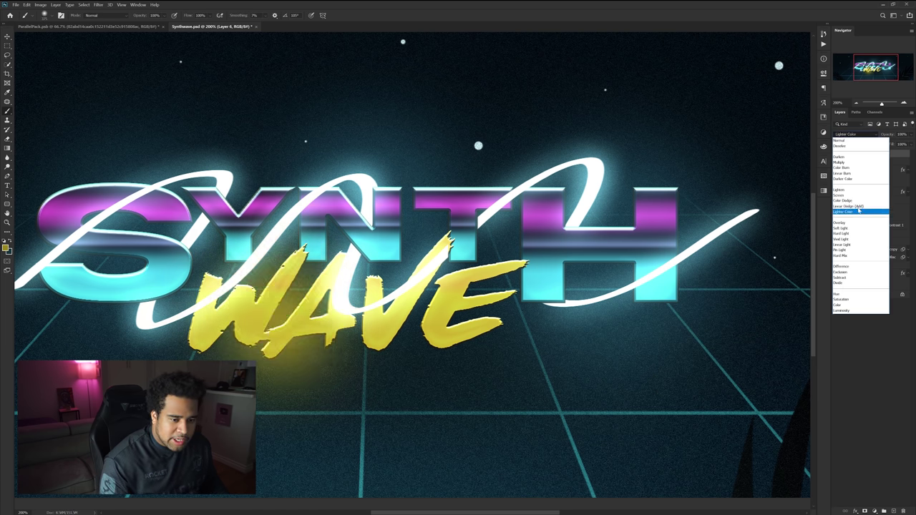
pyautogui.click(852, 208)
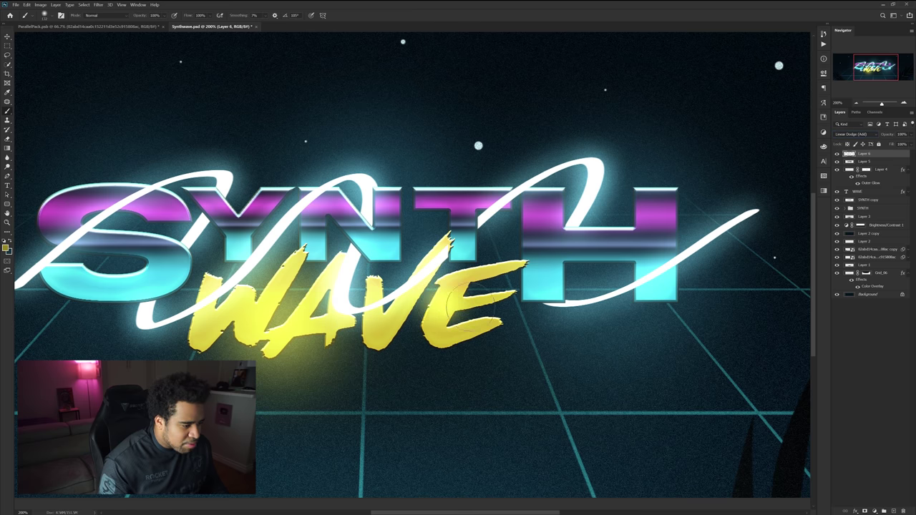
pyautogui.hotkey('ctrl', '-')
pyautogui.hotkey('ctrl', '-')
pyautogui.press('v')
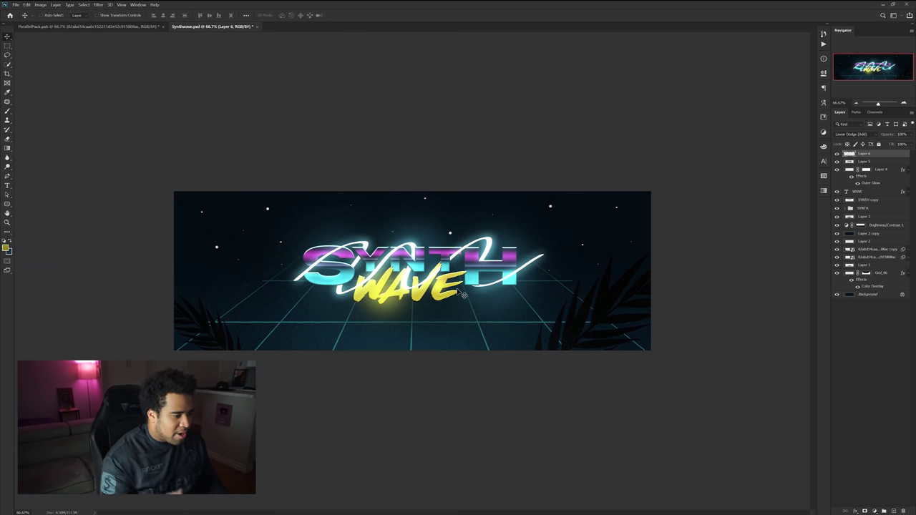
# Select the lettering layers together with the stroke and glow layers and scale them up to about 123%
pyautogui.keyDown('shift'); pyautogui.click(876, 164); pyautogui.keyUp('shift')
pyautogui.click(837, 170)
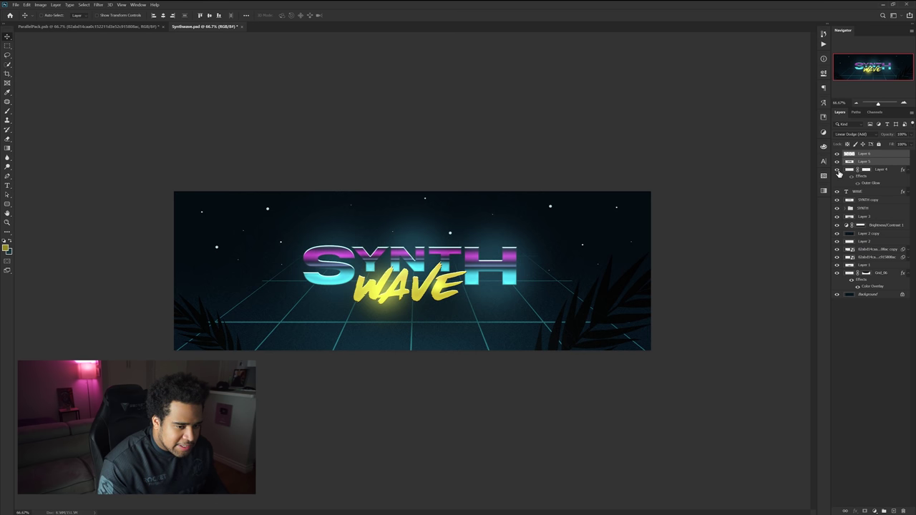
pyautogui.click(838, 170)
pyautogui.hotkey('ctrl', 't')
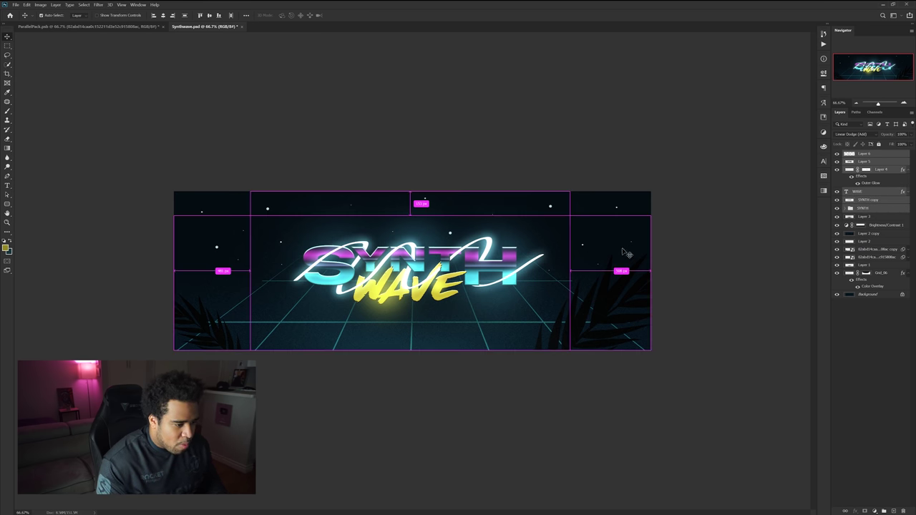
pyautogui.moveTo(569, 270); pyautogui.dragTo(602, 275)
pyautogui.press('Return')
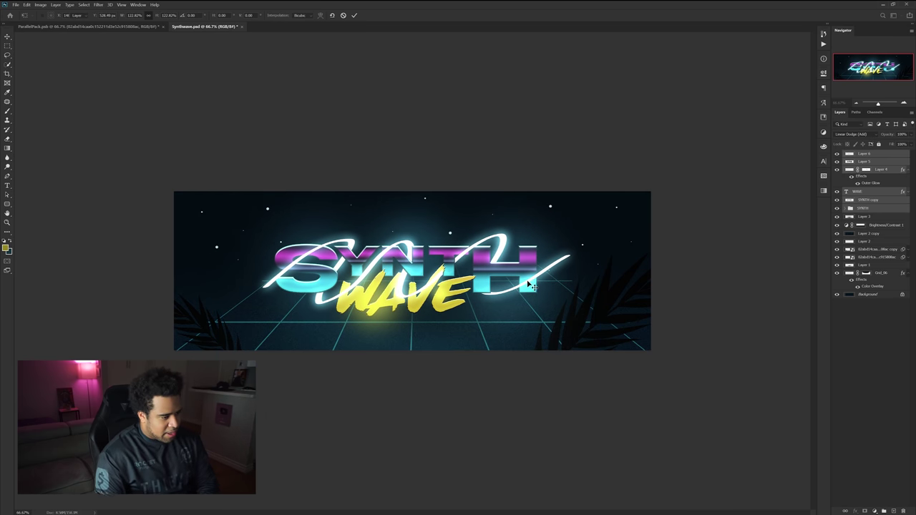
# Reposition the enlarged lettering group slightly so it sits centred on the banner
pyautogui.click(528, 284)
pyautogui.moveTo(493, 277); pyautogui.dragTo(492, 278)
pyautogui.hotkey('ctrl', '1')
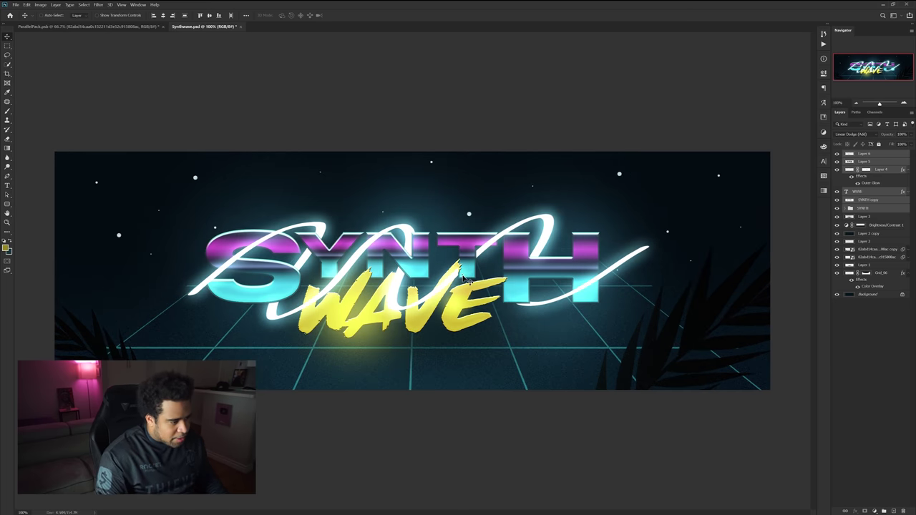
pyautogui.click(469, 277)
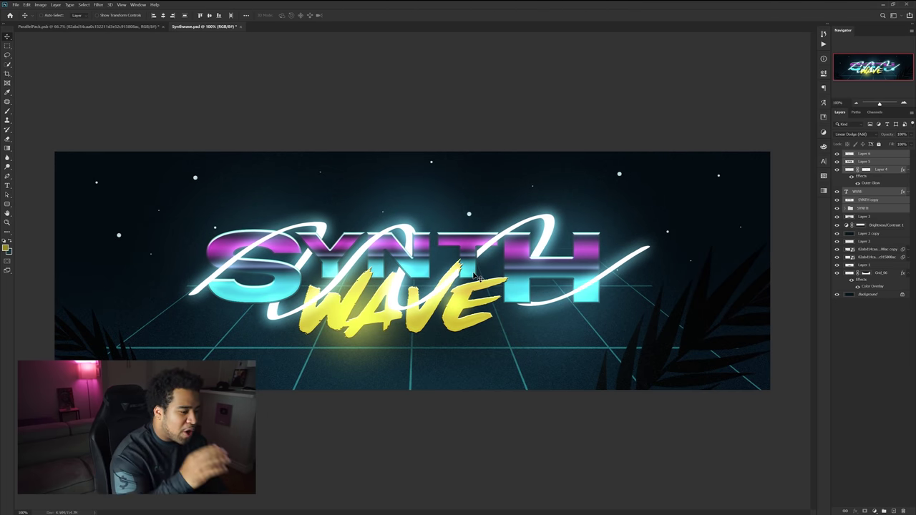
pyautogui.moveTo(469, 259); pyautogui.dragTo(473, 259)
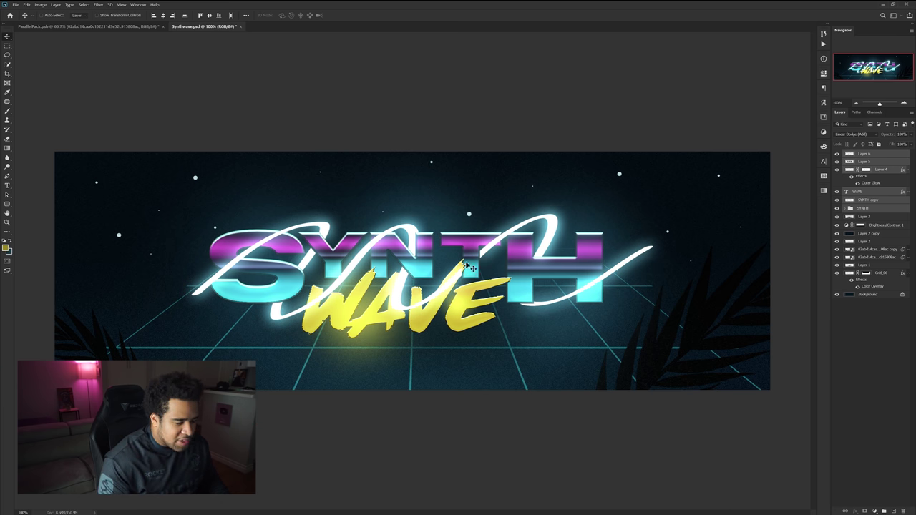
# Add a new layer above Brightness/Contrast 1 and choose a branching lightning brush from the Lightning Brushes set
pyautogui.click(879, 226)
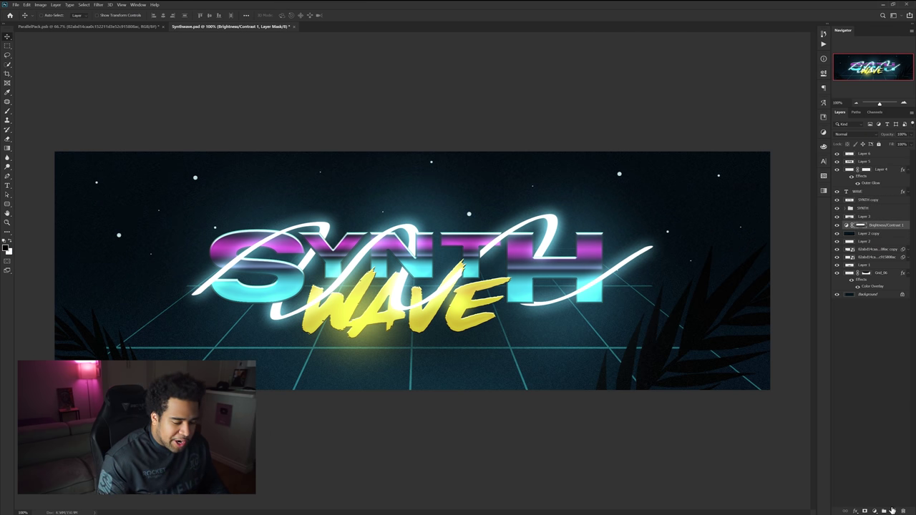
pyautogui.click(892, 510)
pyautogui.press('b')
pyautogui.rightClick(341, 271)
pyautogui.scroll(-10, 359, 350)
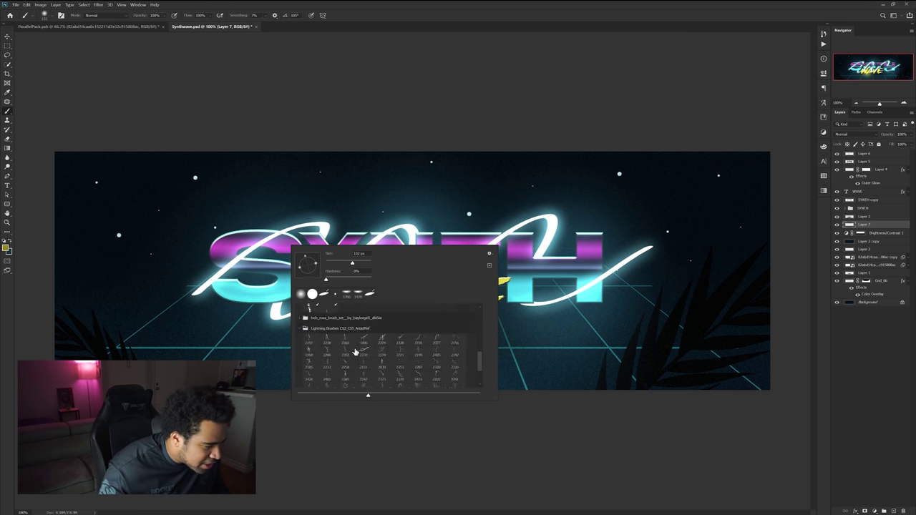
pyautogui.click(299, 335)
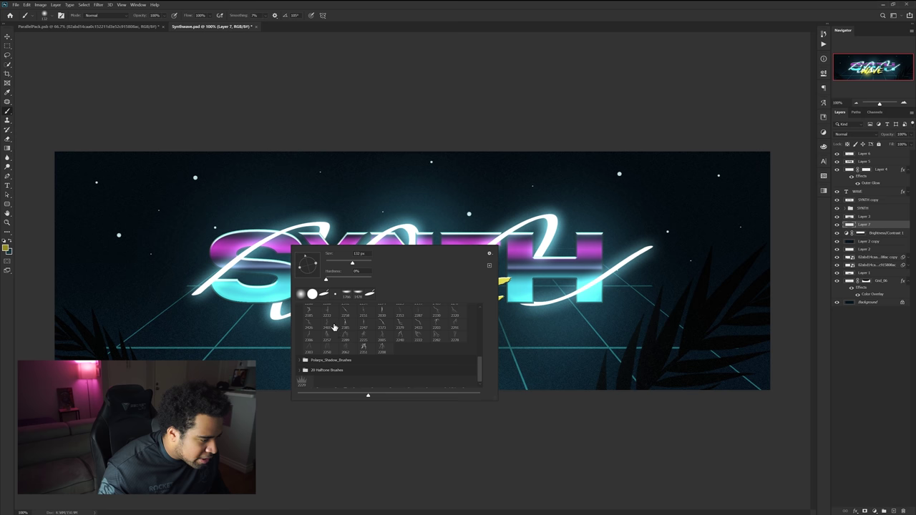
pyautogui.scroll(2, 391, 335)
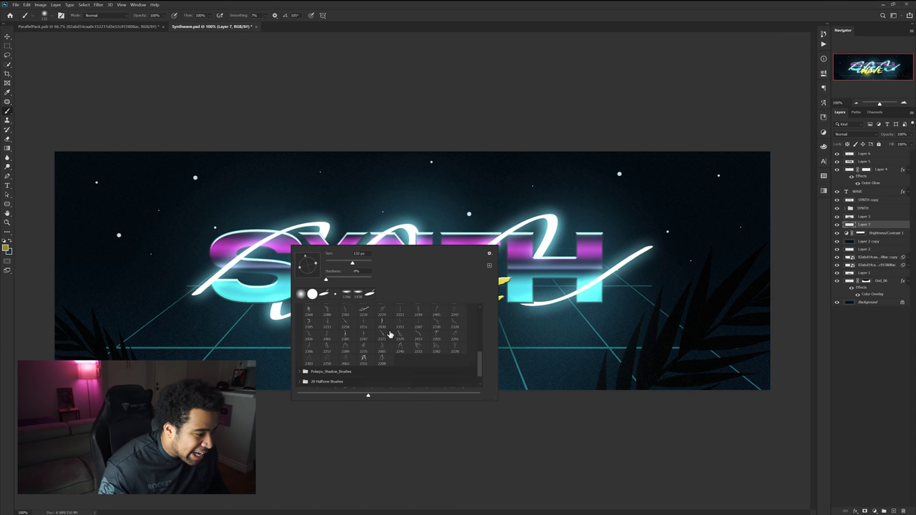
pyautogui.click(382, 315)
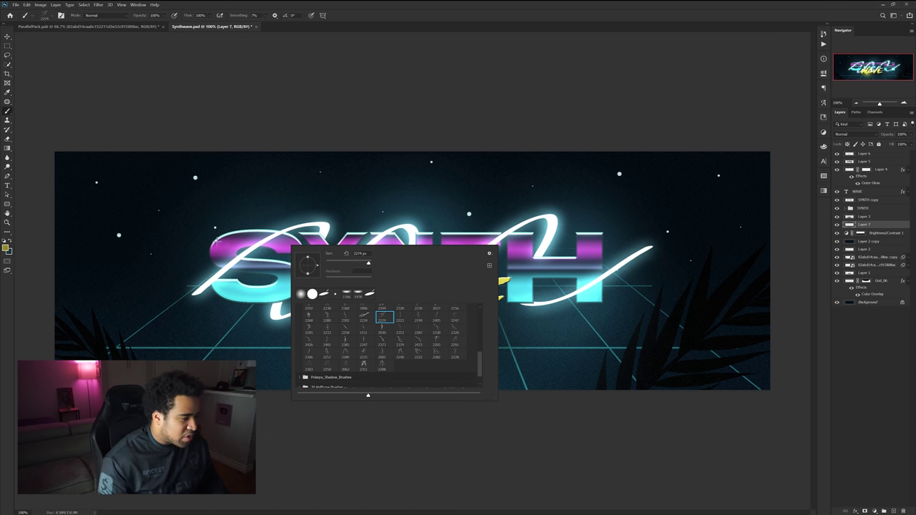
# Stamp cyan lightning sampled from the S behind the left half of the lettering, with the brush about 1958 px wide
pyautogui.keyDown('alt'); pyautogui.click(250, 288); pyautogui.keyUp('alt')
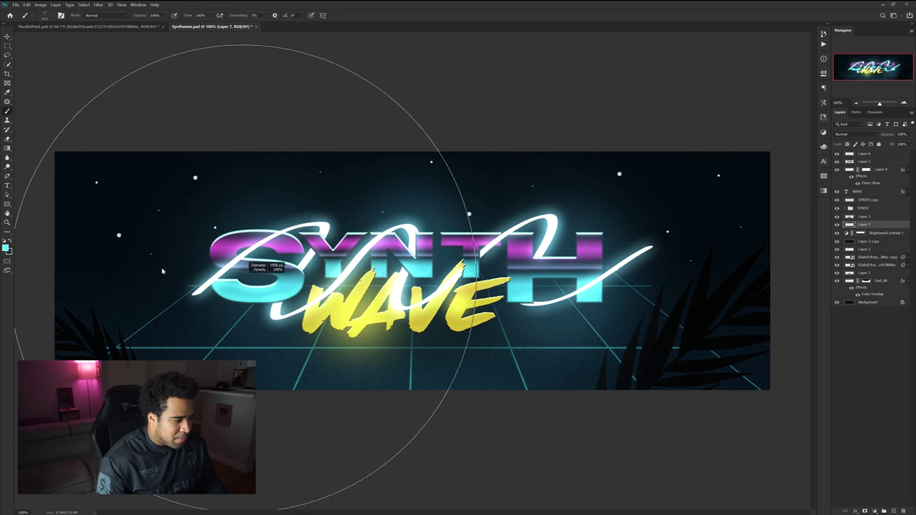
pyautogui.click(262, 275)
pyautogui.click(215, 297)
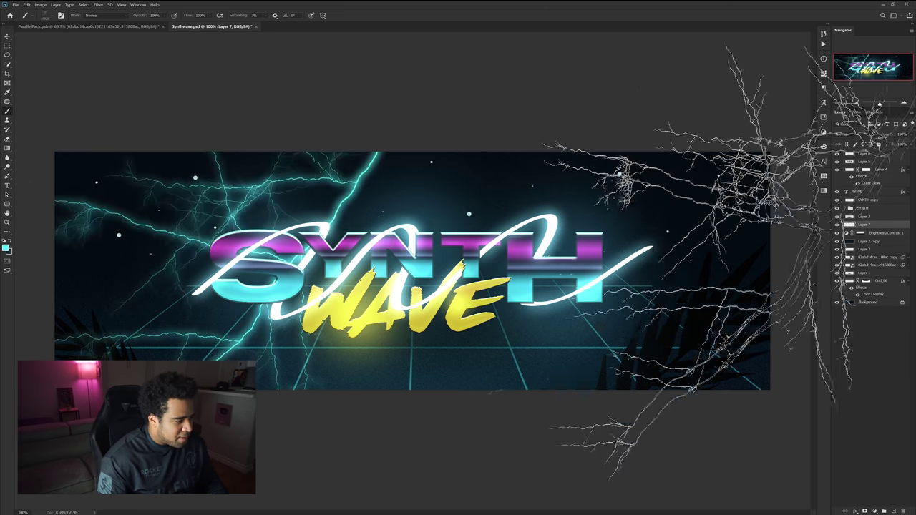
# Add another layer above the cyan lightning and choose a different lightning brush with purple sampled from the lettering
pyautogui.rightClick(532, 296)
pyautogui.click(895, 511)
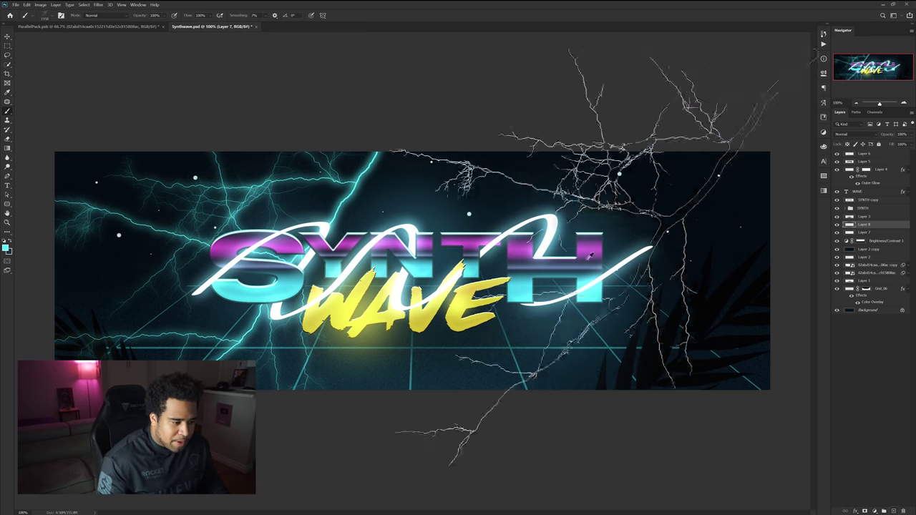
pyautogui.rightClick(501, 269)
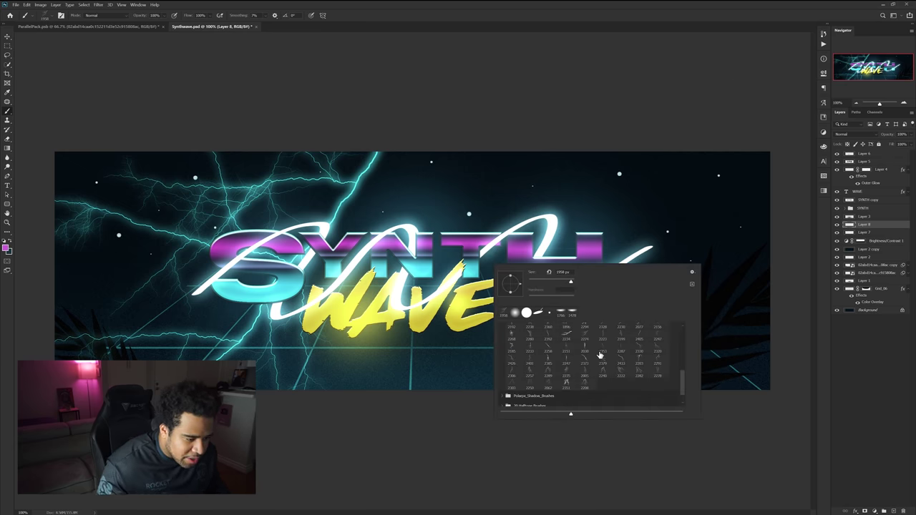
pyautogui.click(659, 353)
pyautogui.click(569, 289)
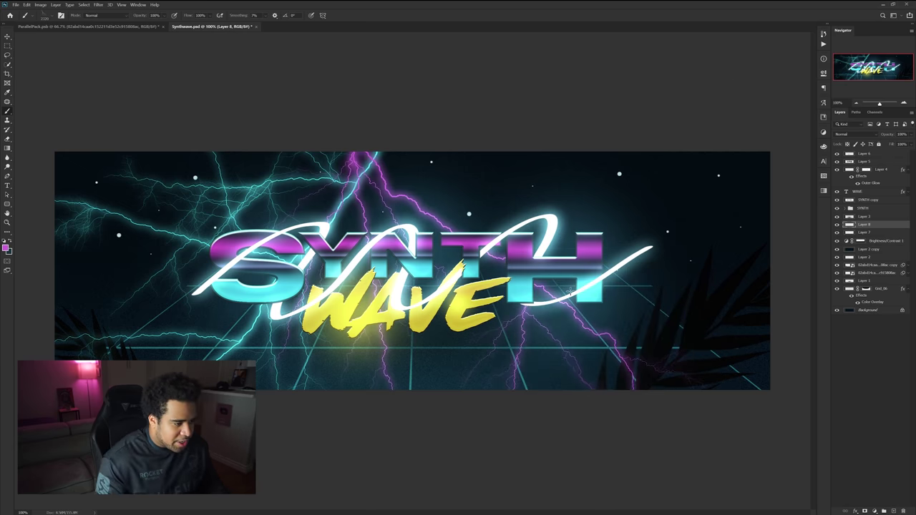
pyautogui.hotkey('ctrl', 'z')
pyautogui.click(631, 243)
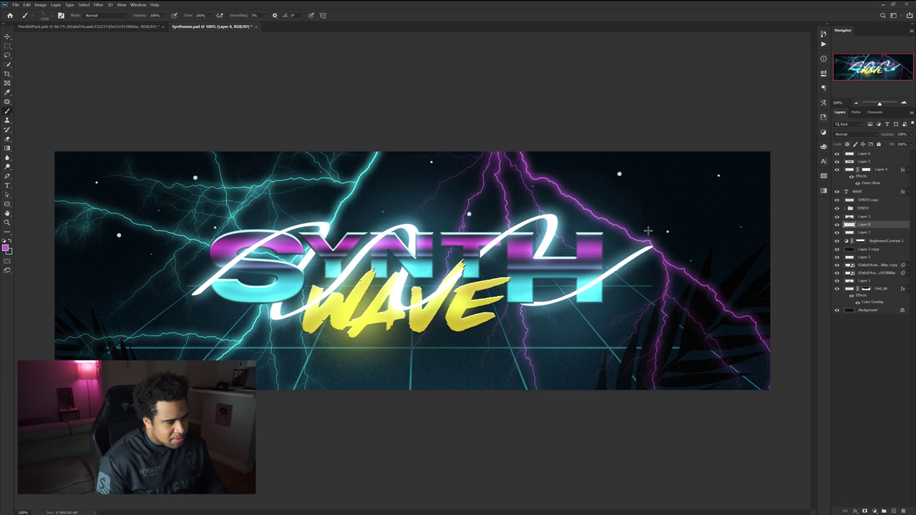
pyautogui.hotkey('ctrl', 'z')
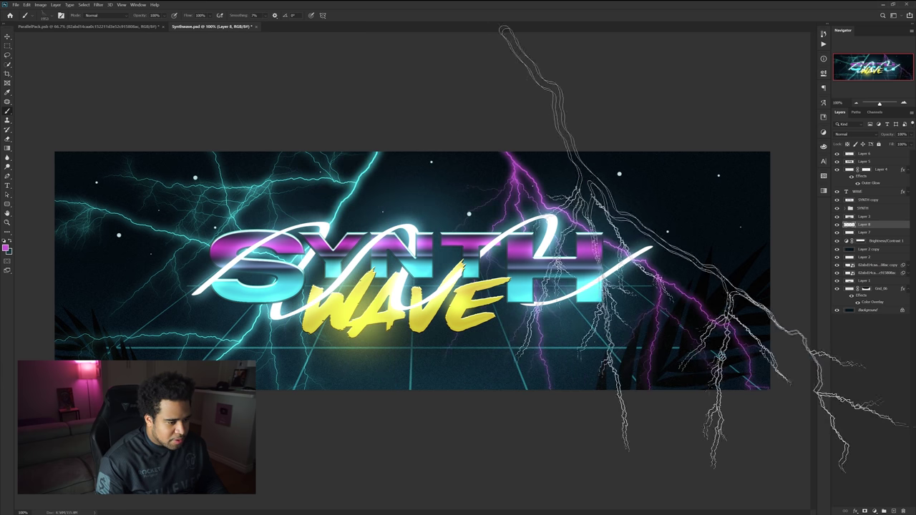
# Stamp a purple lightning bolt on Layer 8 running from the top middle of the banner down behind the H to the lower right corner
pyautogui.click(647, 251)
pyautogui.press('v')
pyautogui.hotkey('ctrl', '-')
pyautogui.hotkey('ctrl', '-')
pyautogui.hotkey('ctrl', '+')
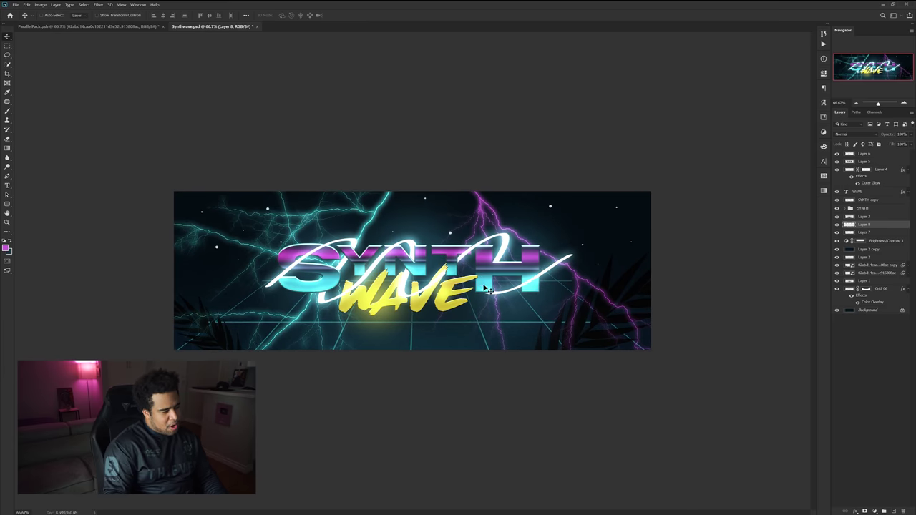
pyautogui.press('f')
pyautogui.press('f')
pyautogui.moveTo(477, 292)
pyautogui.mouseDown()
pyautogui.moveTo(515, 262)
pyautogui.moveTo(722, 161)
pyautogui.moveTo(488, 201)
pyautogui.moveTo(213, 206)
pyautogui.moveTo(474, 289)
pyautogui.mouseUp()
pyautogui.press('f')
pyautogui.hotkey('ctrl', '1')
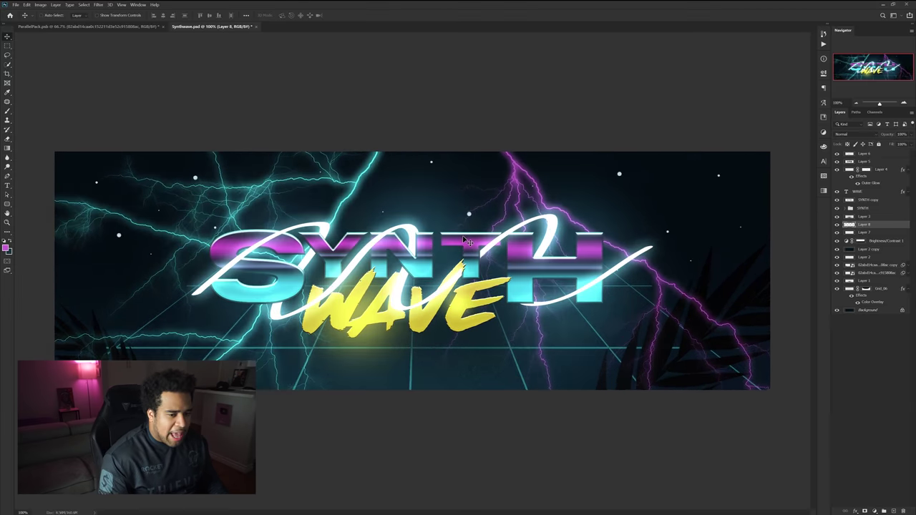
# Copy the Texture_08 crumpled foil layer from ParallelPack.psb into Synthwave.psd above all other layers
pyautogui.click(72, 27)
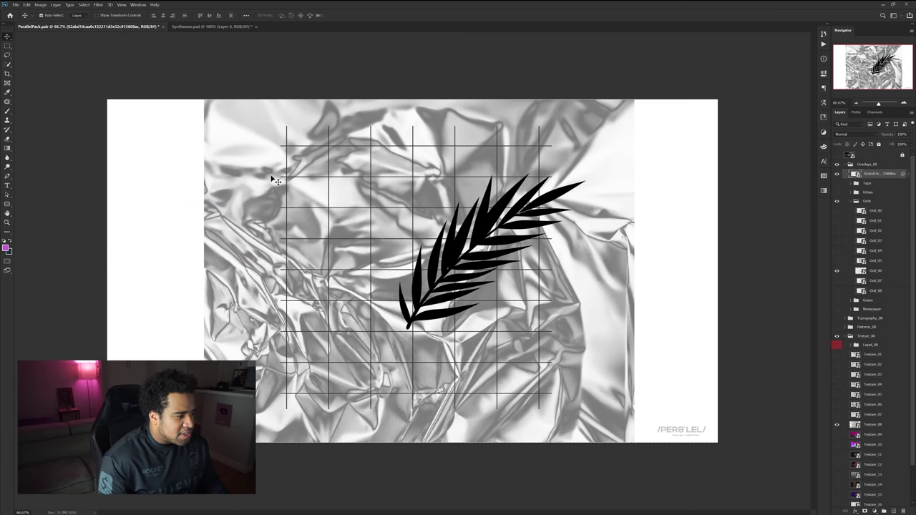
pyautogui.click(212, 26)
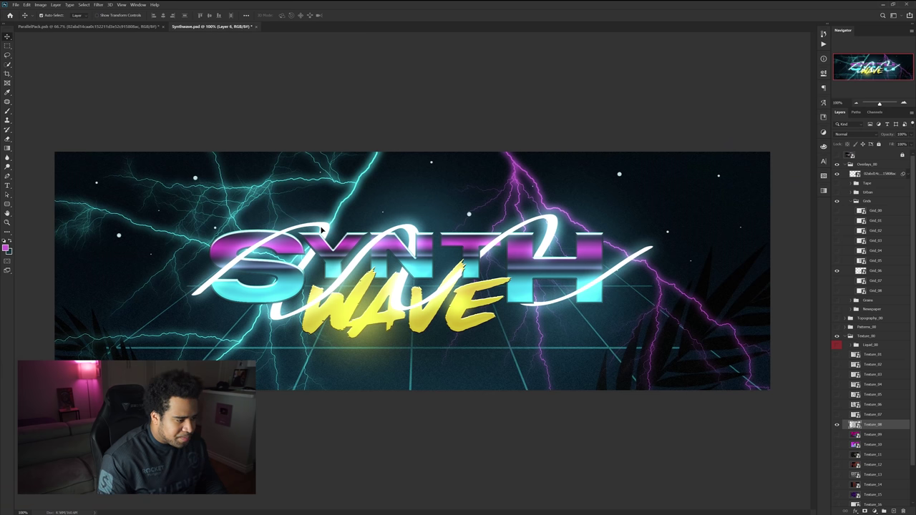
pyautogui.moveTo(514, 248); pyautogui.dragTo(570, 300)
# Scale and position Texture_08 so the foil texture spans the full width of the banner
pyautogui.hotkey('ctrl', 't')
pyautogui.moveTo(758, 269); pyautogui.dragTo(790, 269)
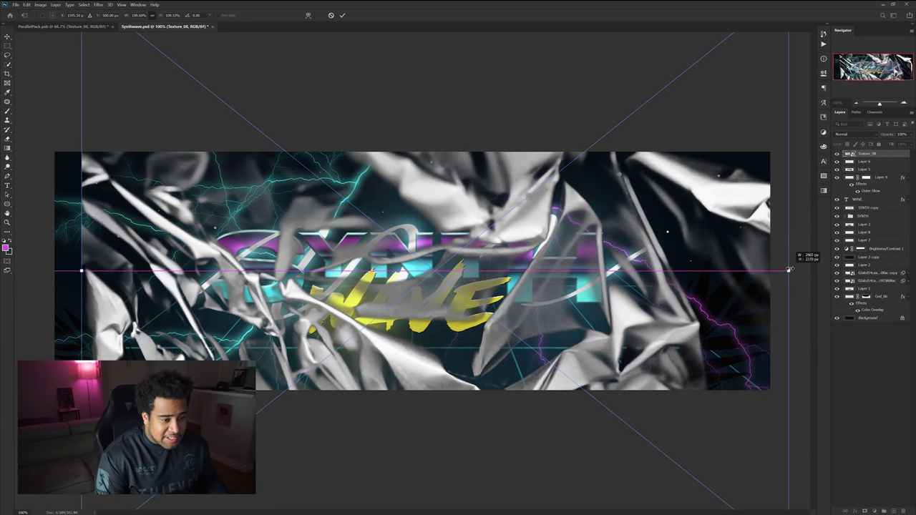
pyautogui.moveTo(652, 272); pyautogui.dragTo(622, 280)
pyautogui.moveTo(760, 278); pyautogui.dragTo(777, 277)
pyautogui.press('Return')
pyautogui.press('Return')
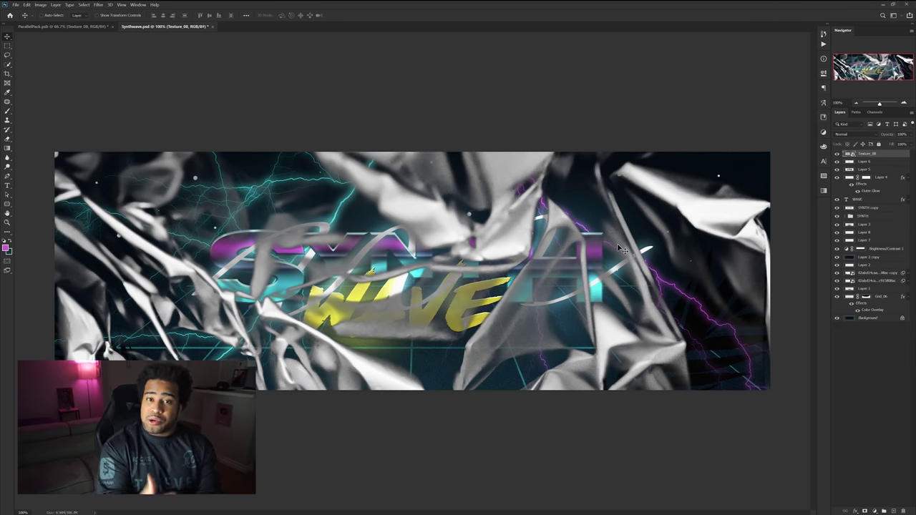
# Set Texture_08's Blend If with This Layer's black split at 0 / 224 and the Underlying Layer's white split down to the darkest tones
pyautogui.doubleClick(888, 156)
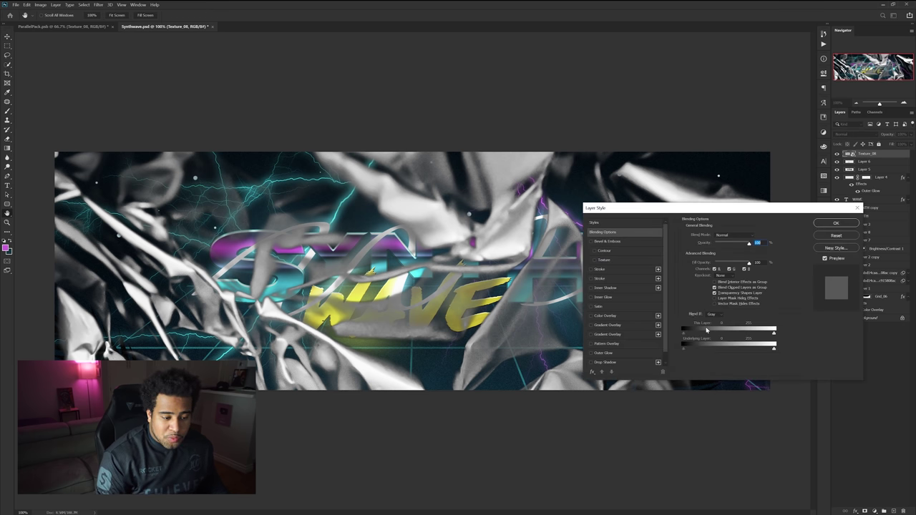
pyautogui.moveTo(684, 336); pyautogui.dragTo(685, 337)
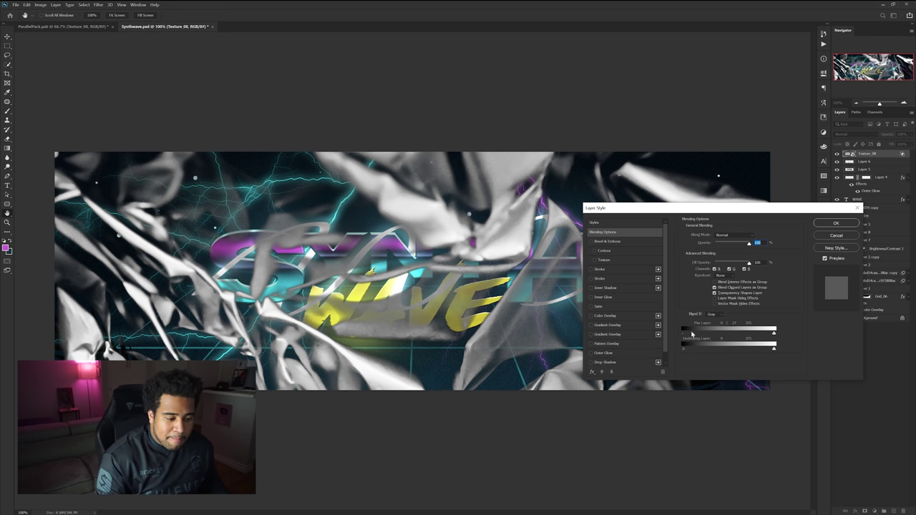
pyautogui.moveTo(693, 336); pyautogui.dragTo(763, 333)
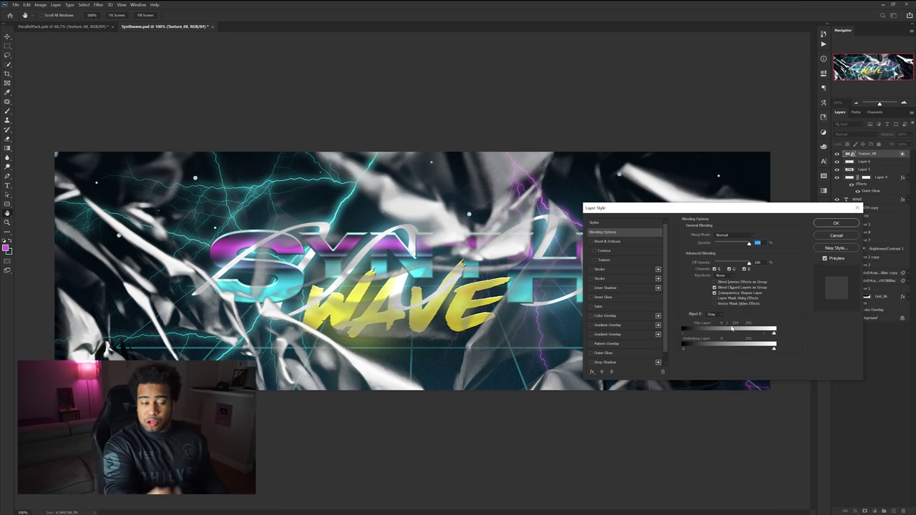
pyautogui.moveTo(773, 350); pyautogui.dragTo(676, 350)
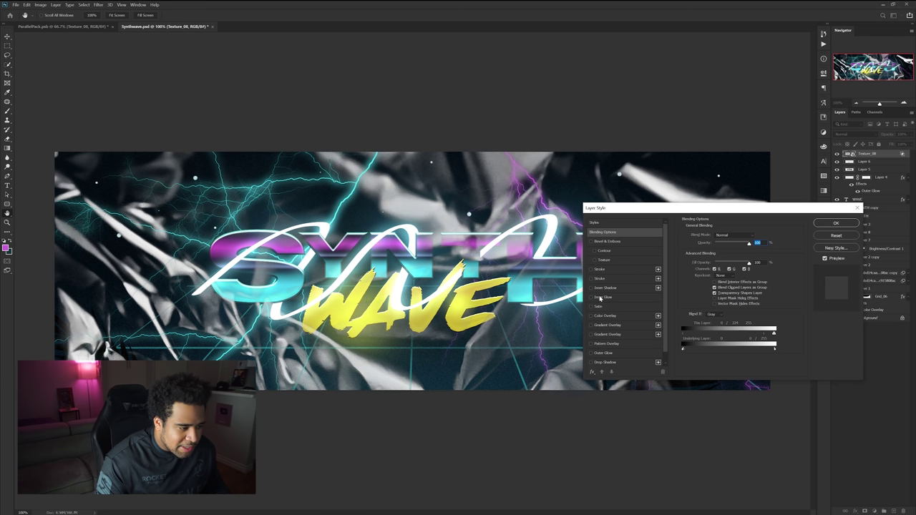
pyautogui.click(823, 224)
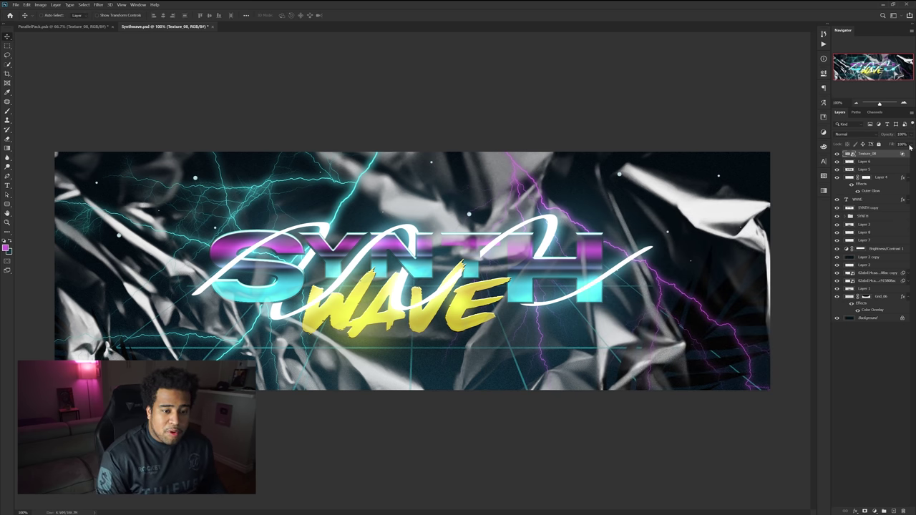
# Lower the fill of Texture_08 to 34%
pyautogui.click(911, 145)
pyautogui.moveTo(900, 154); pyautogui.dragTo(890, 154)
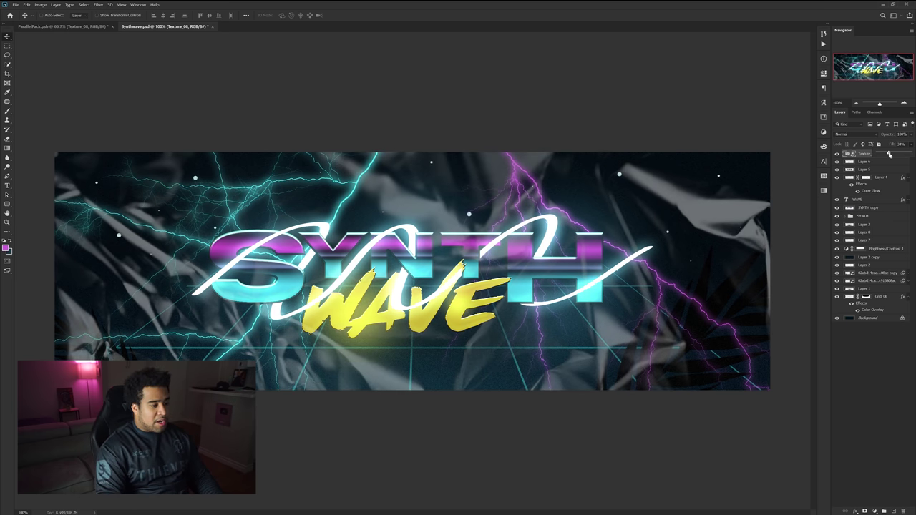
# Set the fill of Texture_08 to 40%
pyautogui.click(879, 147)
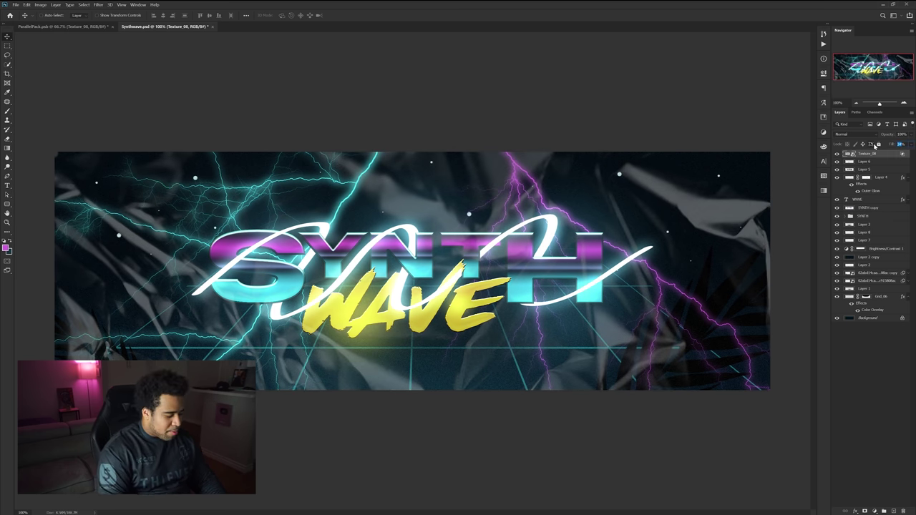
pyautogui.write('40')
pyautogui.press('Return')
pyautogui.hotkey('ctrl', '-')
pyautogui.hotkey('ctrl', '-')
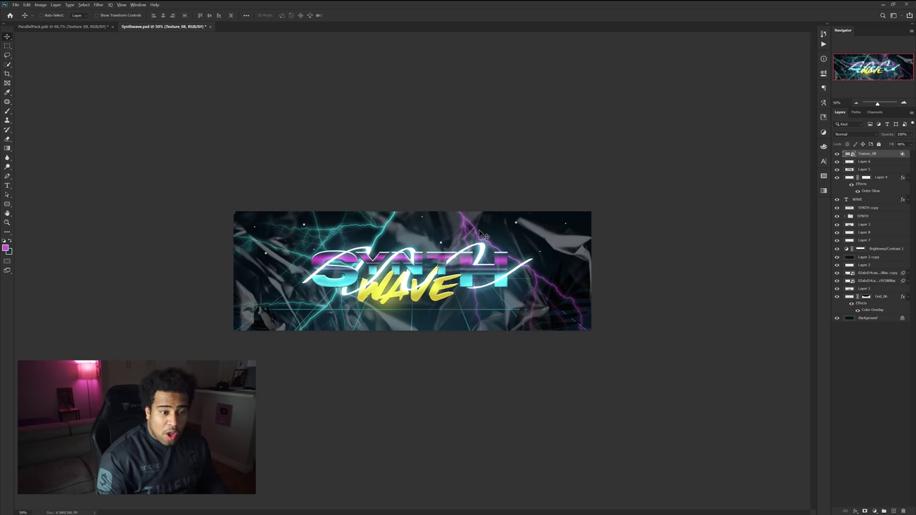
pyautogui.hotkey('ctrl', '+')
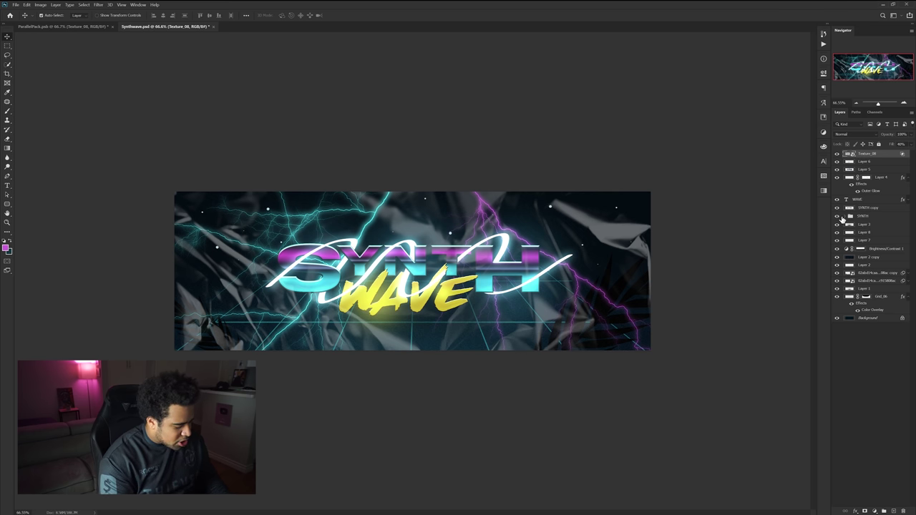
# Stamp all visible layers into a new top layer and convert it to a smart object
pyautogui.hotkey('ctrl', 'shift', 'alt', 'e')
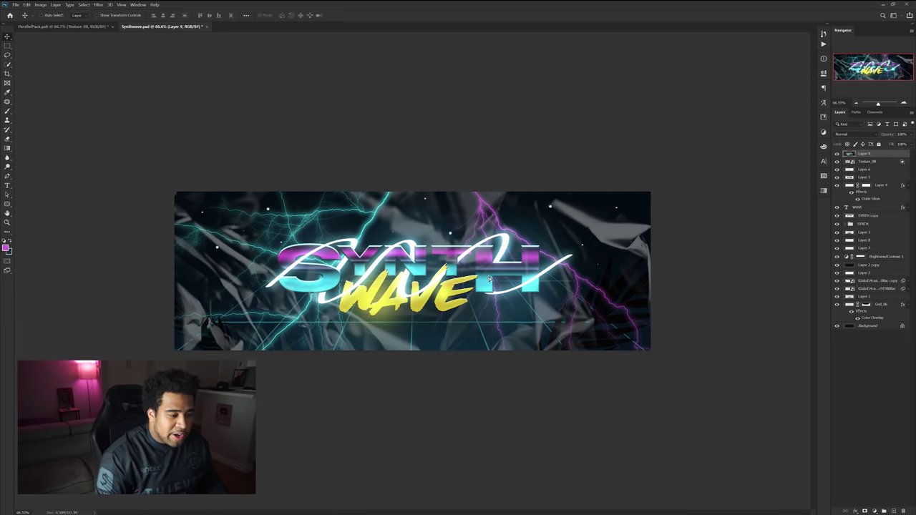
pyautogui.moveTo(509, 214)
pyautogui.mouseDown()
pyautogui.moveTo(611, 167)
pyautogui.moveTo(501, 229)
pyautogui.mouseUp()
pyautogui.hotkey('ctrl', 'z')
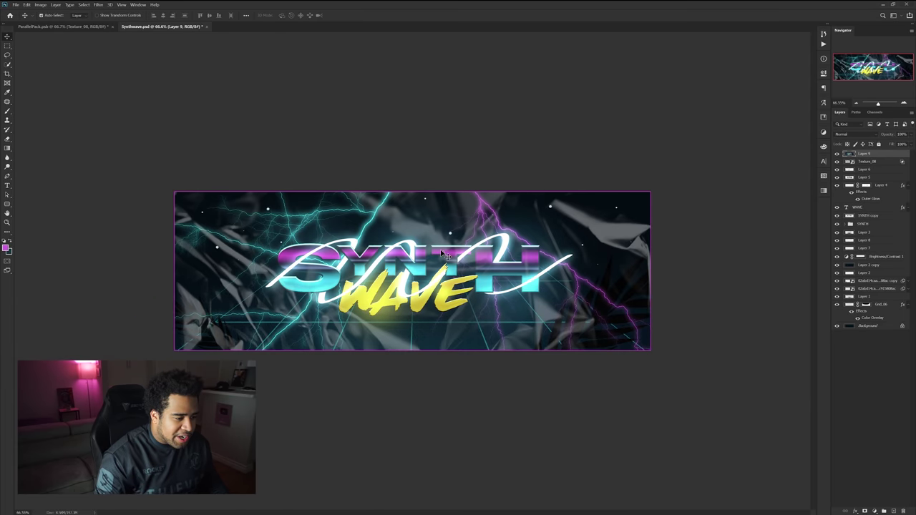
pyautogui.hotkey('ctrl', '1')
pyautogui.rightClick(861, 155)
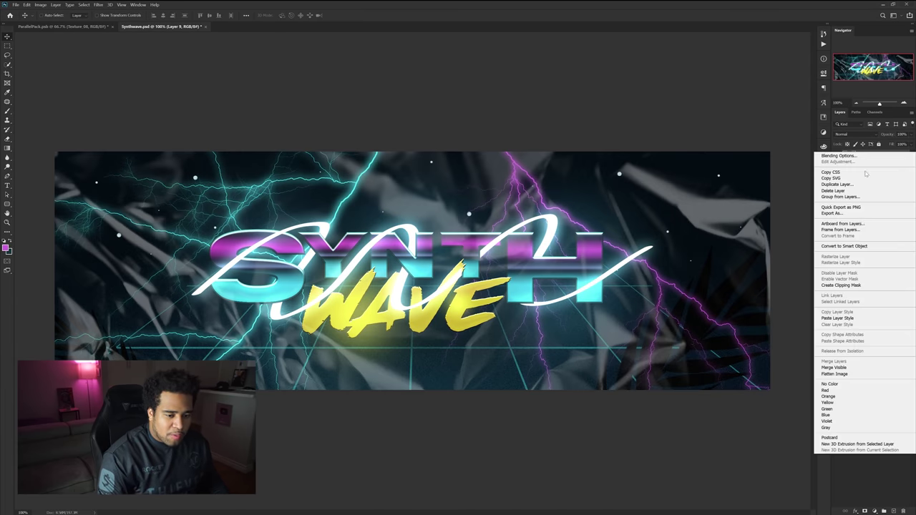
pyautogui.click(848, 246)
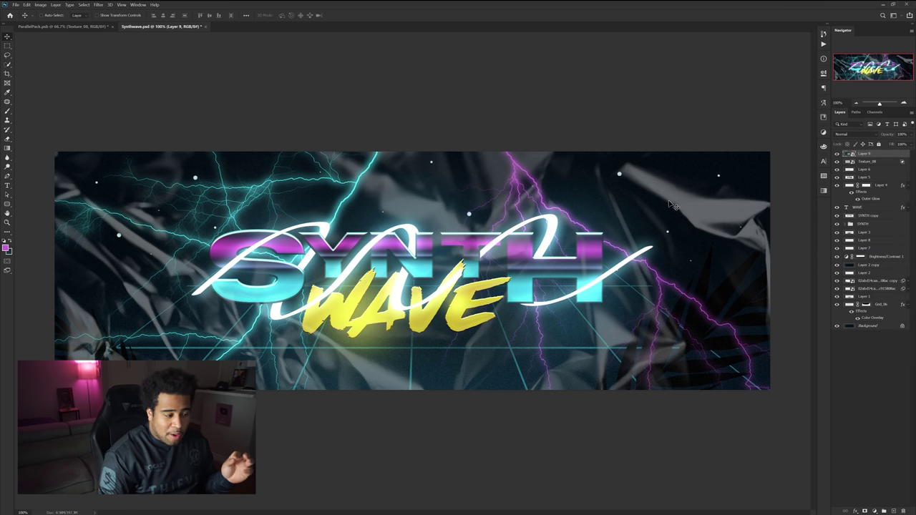
# Open the Camera Raw Filter on Layer 9 with a side-by-side before/after preview and set Contrast to +86
pyautogui.click(98, 4)
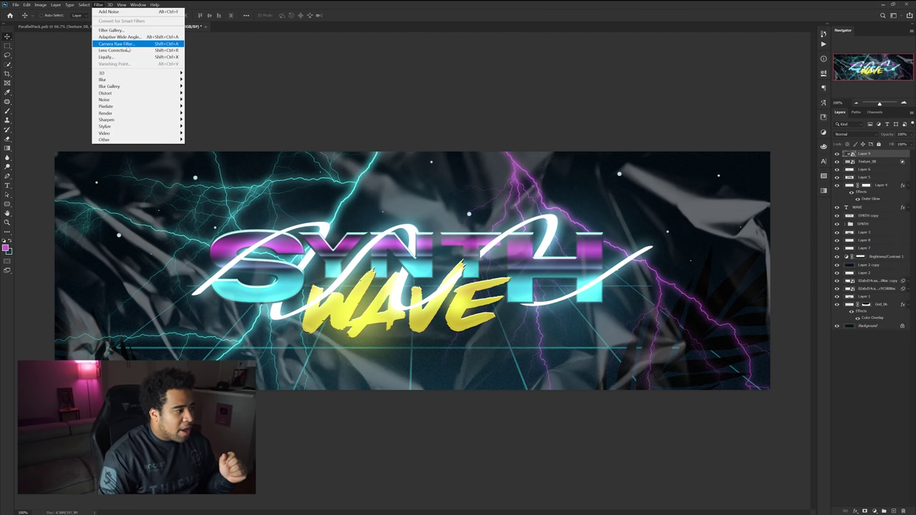
pyautogui.click(127, 46)
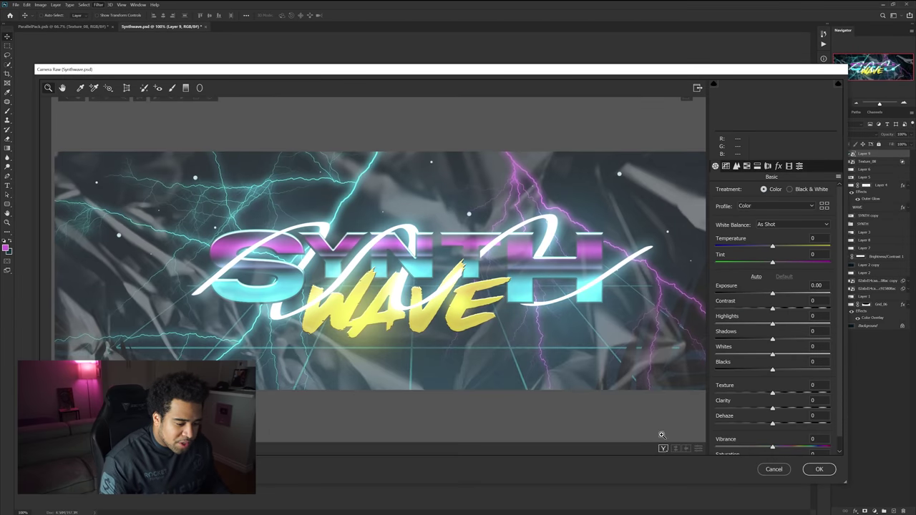
pyautogui.click(664, 448)
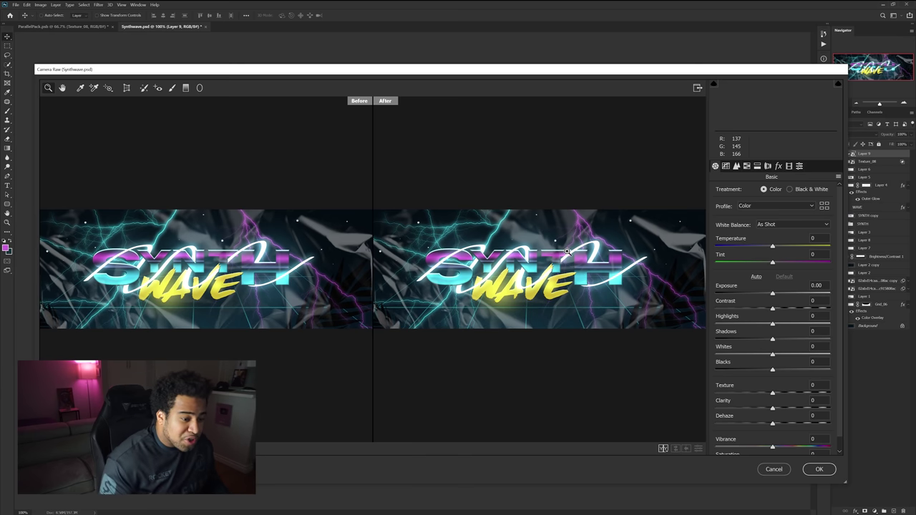
pyautogui.moveTo(772, 308); pyautogui.dragTo(823, 308)
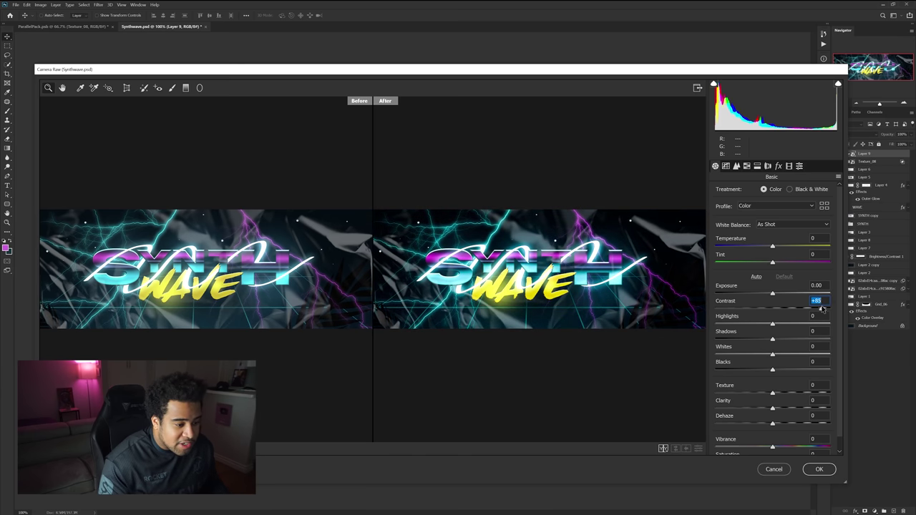
pyautogui.scroll(-1, 606, 284)
pyautogui.scroll(2, 606, 284)
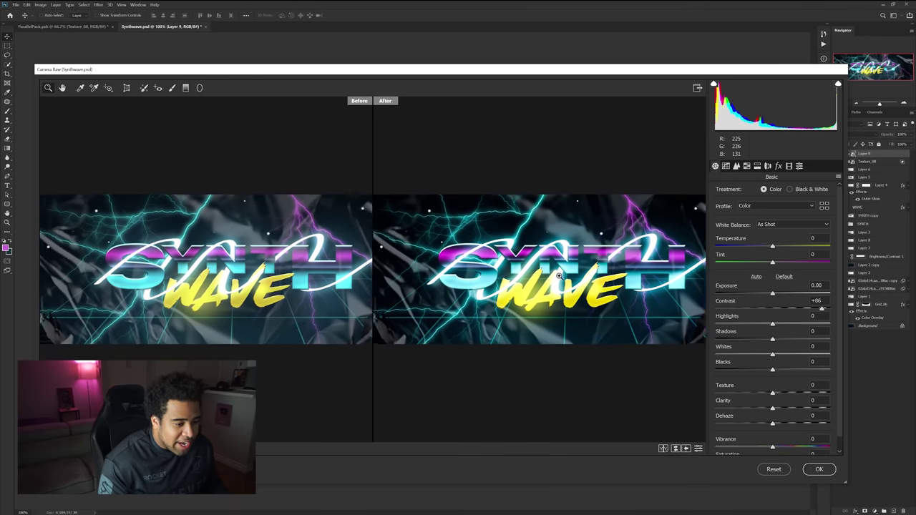
pyautogui.scroll(-1, 606, 284)
# Set Clarity to +38 and Saturation to +39 in the Basic adjustments
pyautogui.moveTo(773, 408); pyautogui.dragTo(794, 406)
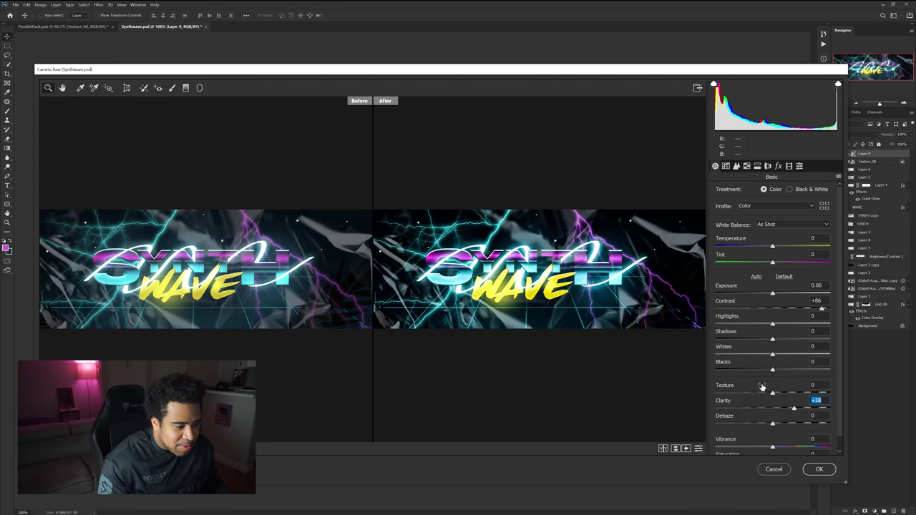
pyautogui.scroll(-1, 719, 371)
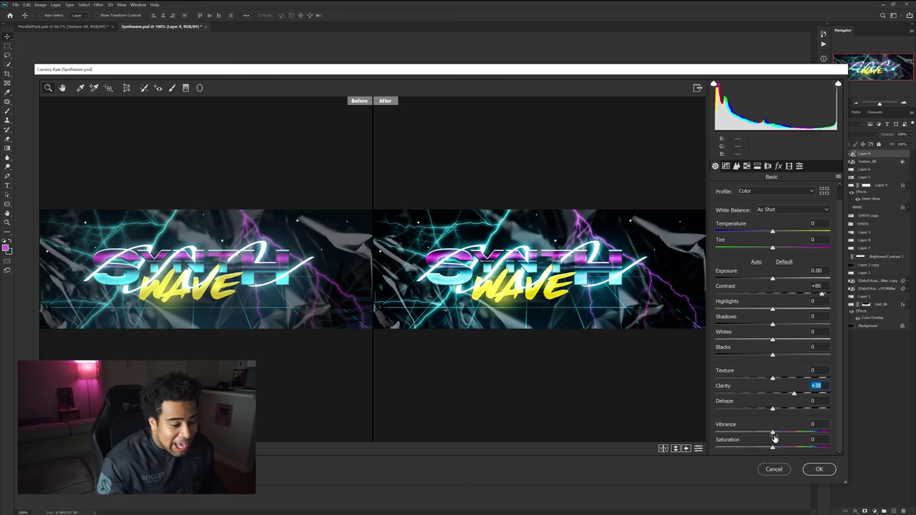
pyautogui.moveTo(772, 447); pyautogui.dragTo(793, 448)
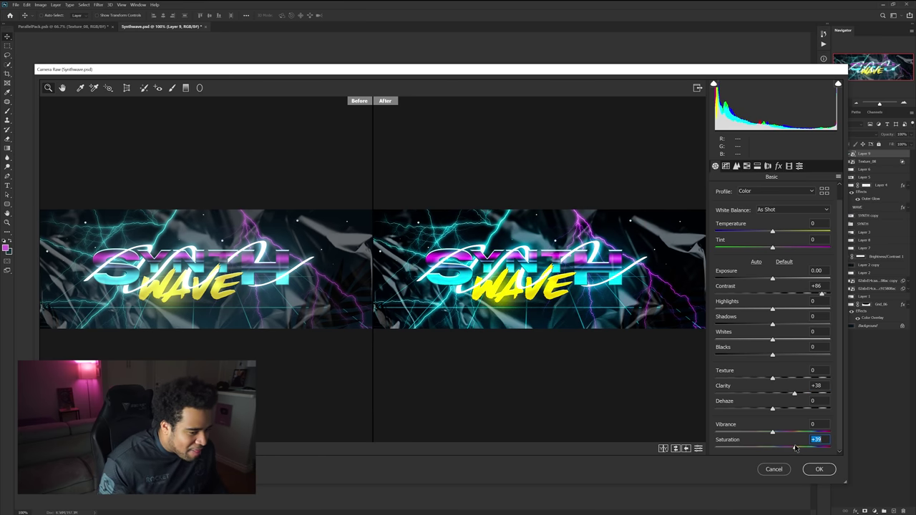
# Set the Camera Raw sharpening amount to 32
pyautogui.click(736, 166)
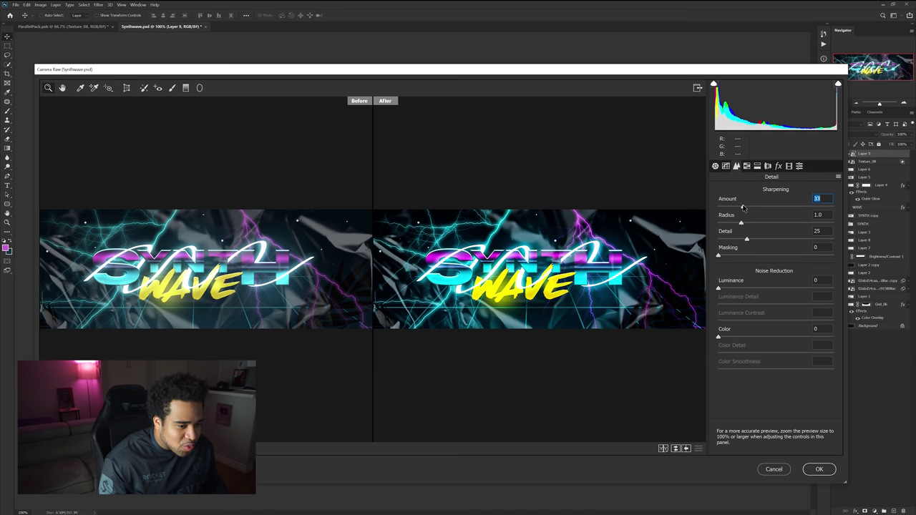
pyautogui.moveTo(742, 208); pyautogui.dragTo(742, 207)
pyautogui.click(478, 245)
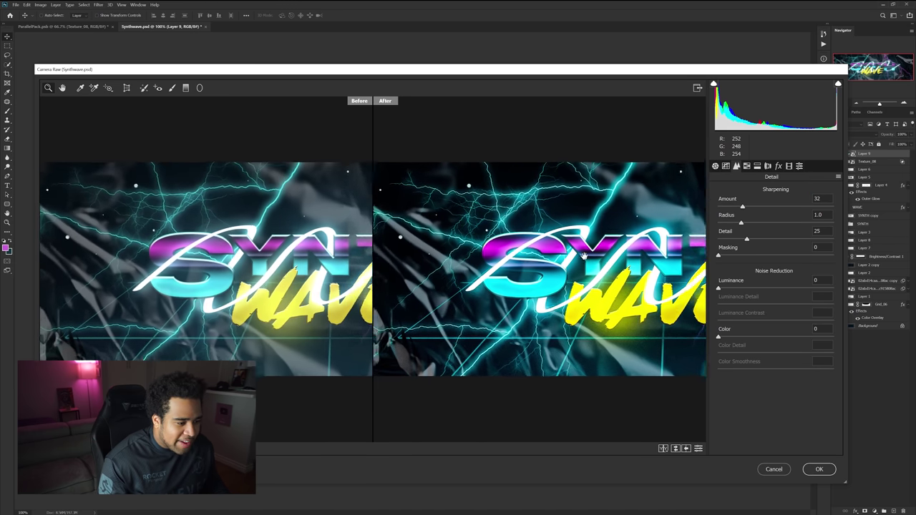
# Add film grain with an amount of 21, keeping size 25 and roughness 50
pyautogui.click(779, 166)
pyautogui.moveTo(728, 207); pyautogui.dragTo(731, 209)
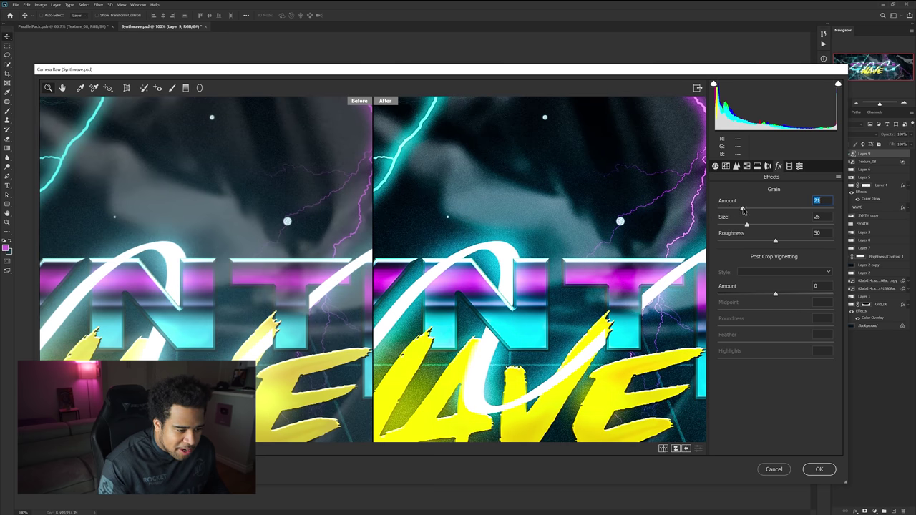
pyautogui.press('Tab')
pyautogui.press('Tab')
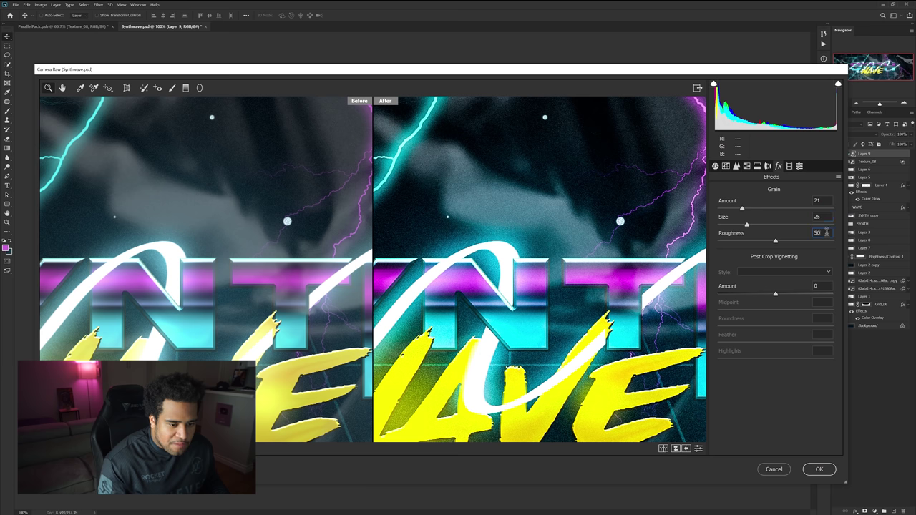
pyautogui.keyDown('alt'); pyautogui.click(602, 258); pyautogui.keyUp('alt')
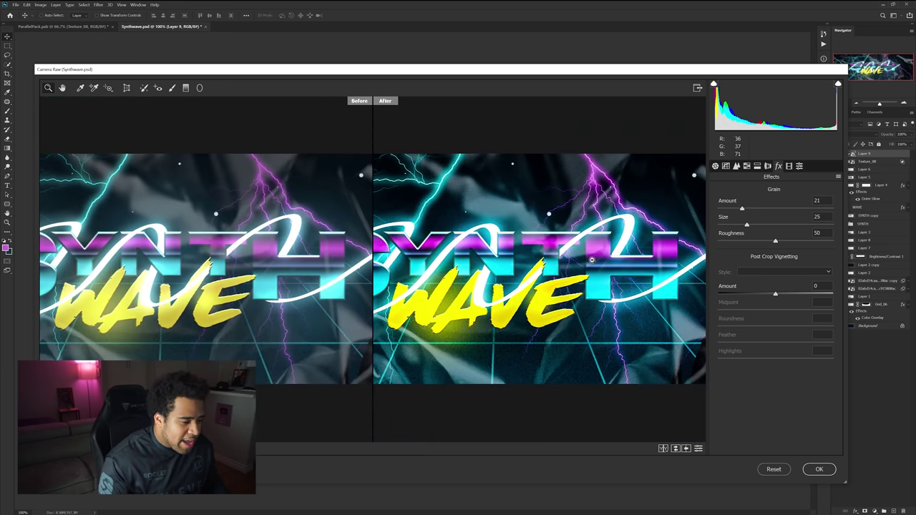
pyautogui.moveTo(516, 277); pyautogui.dragTo(612, 279)
# In the HSL adjustments, shift the Blues hue to -12 and raise the saturation of Aquas to +77 and Blues to +73
pyautogui.click(747, 166)
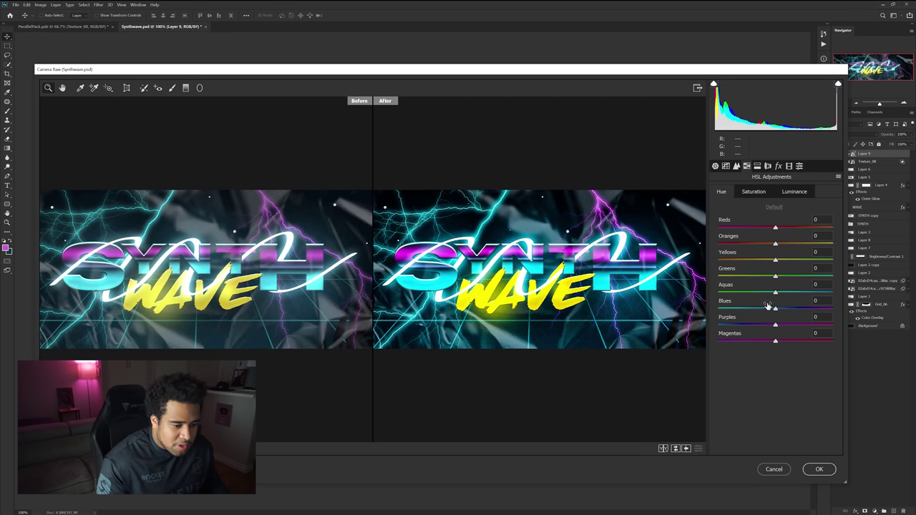
pyautogui.moveTo(775, 308)
pyautogui.mouseDown()
pyautogui.moveTo(727, 308)
pyautogui.moveTo(768, 307)
pyautogui.mouseUp()
pyautogui.click(753, 193)
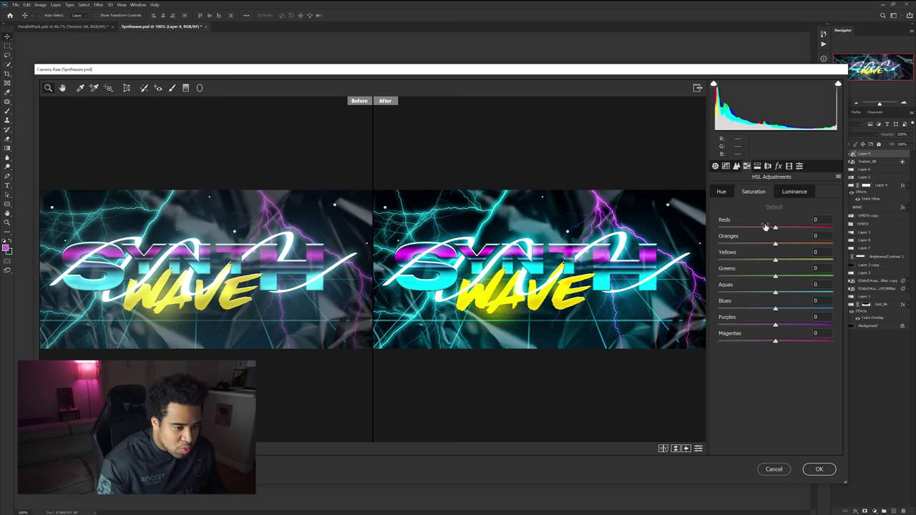
pyautogui.moveTo(793, 293); pyautogui.dragTo(819, 293)
# Set the Purples saturation to -6 and Magentas to +41, and shift the Blues hue to -19
pyautogui.click(727, 192)
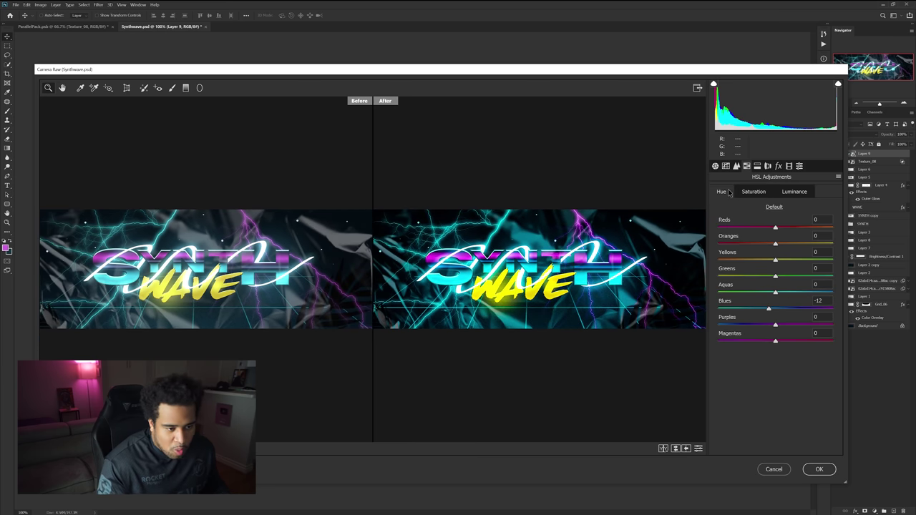
pyautogui.click(754, 192)
pyautogui.moveTo(774, 324); pyautogui.dragTo(800, 341)
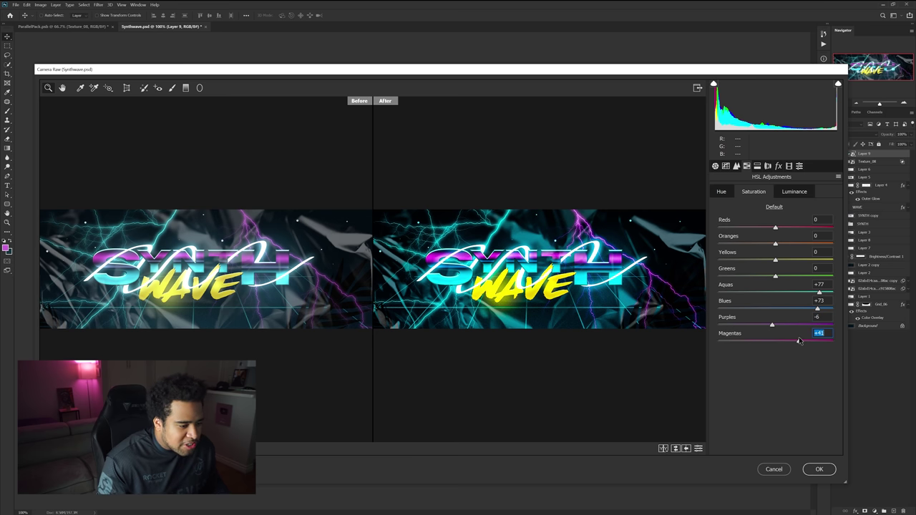
pyautogui.click(721, 192)
pyautogui.moveTo(770, 308)
pyautogui.mouseDown()
pyautogui.moveTo(741, 311)
pyautogui.moveTo(778, 309)
pyautogui.moveTo(764, 309)
pyautogui.mouseUp()
pyautogui.keyDown('alt'); pyautogui.click(594, 256); pyautogui.keyUp('alt')
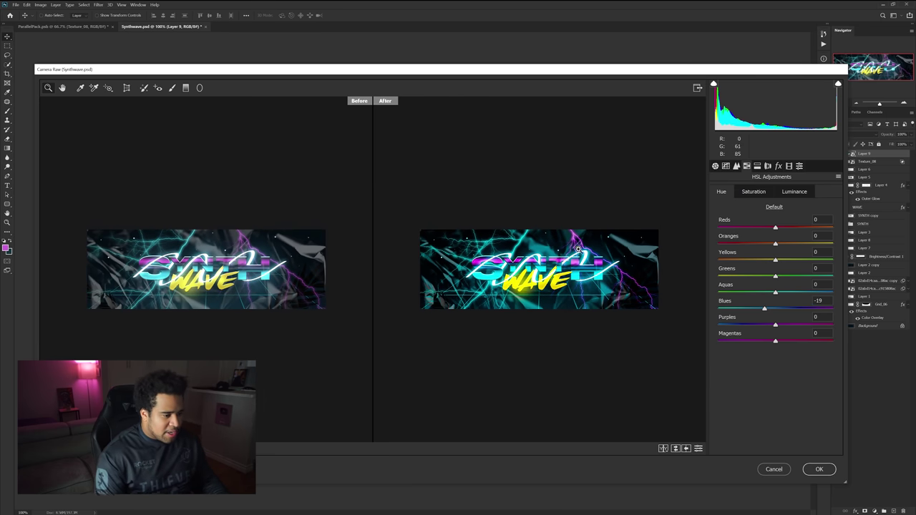
pyautogui.moveTo(569, 248); pyautogui.dragTo(630, 247)
# Lower the Blues saturation in the HSL adjustments and apply the Camera Raw filter to Layer 9
pyautogui.click(736, 166)
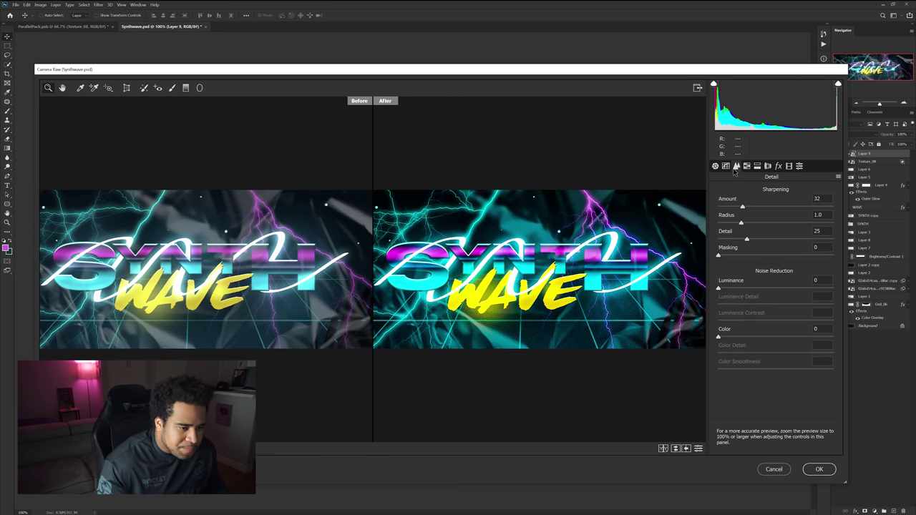
pyautogui.click(726, 166)
pyautogui.click(736, 166)
pyautogui.click(726, 166)
pyautogui.click(746, 166)
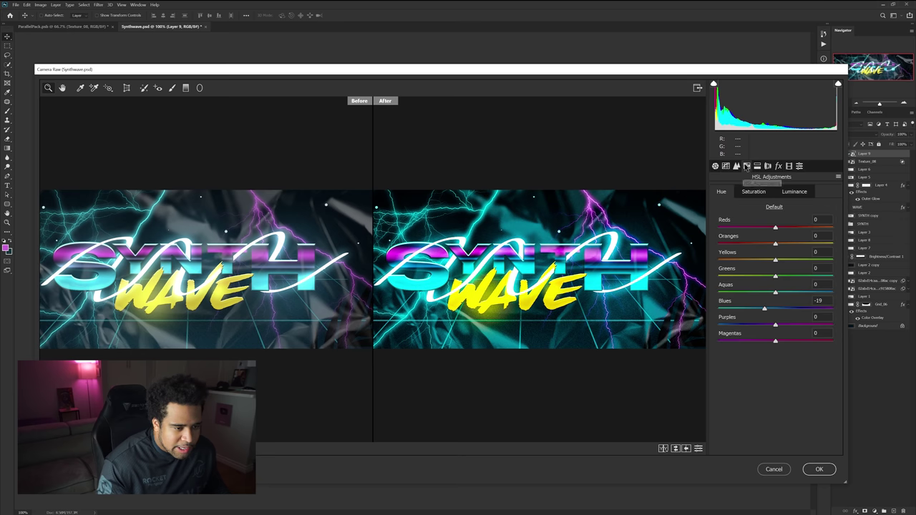
pyautogui.click(754, 192)
pyautogui.moveTo(776, 309); pyautogui.dragTo(763, 309)
pyautogui.click(833, 470)
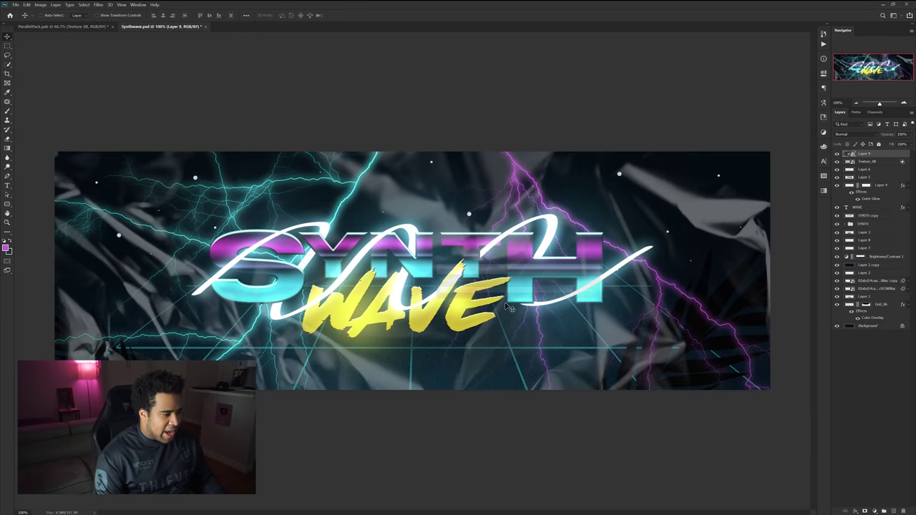
# Add a Color Balance adjustment layer above Layer 9 and shift its midtones toward magenta and slightly toward blue
pyautogui.hotkey('ctrl', '-')
pyautogui.hotkey('ctrl', '-')
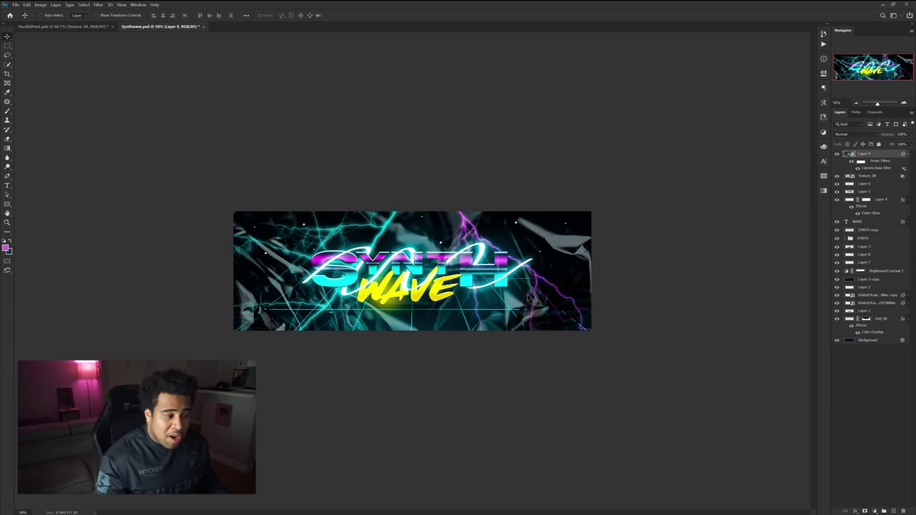
pyautogui.click(875, 510)
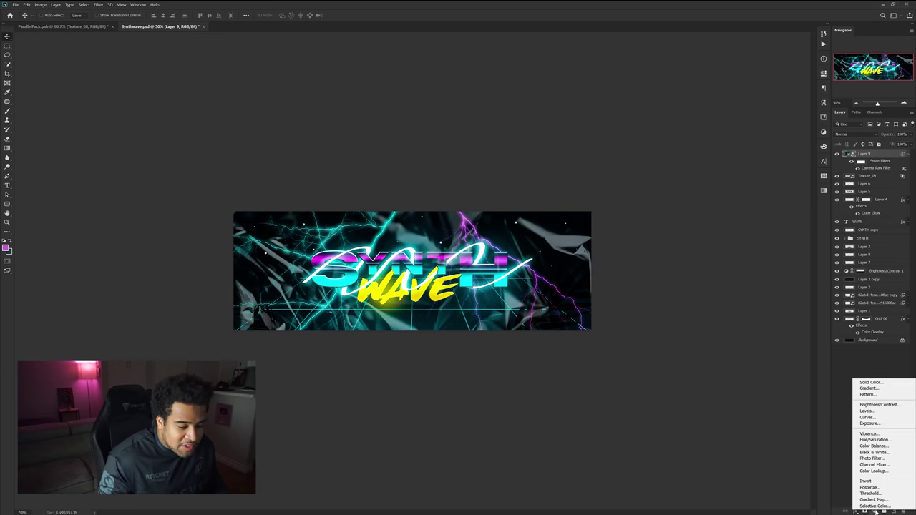
pyautogui.click(873, 446)
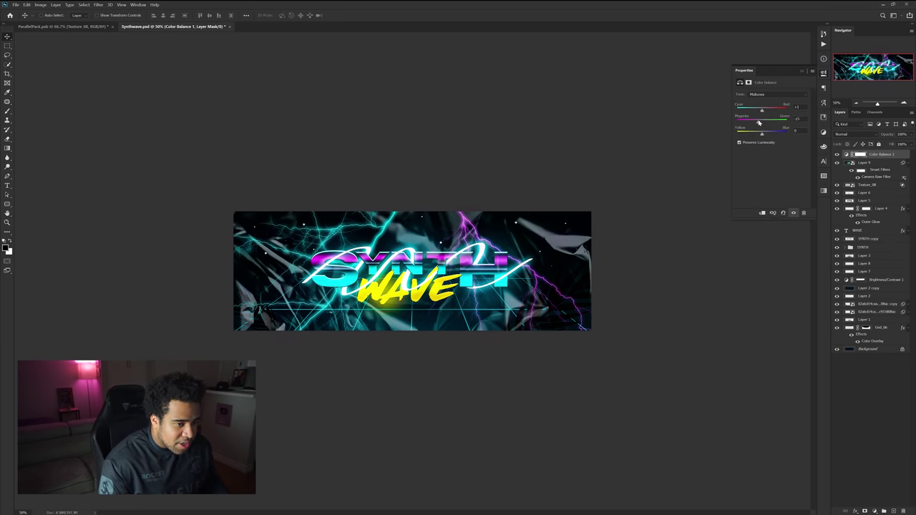
pyautogui.moveTo(759, 123); pyautogui.dragTo(772, 133)
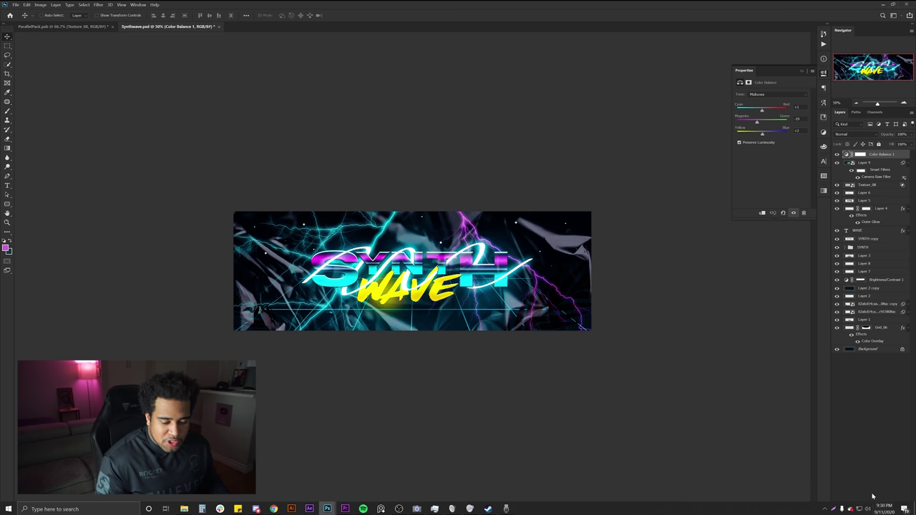
# Add a Vibrance adjustment layer above Color Balance 1 and lower its Saturation to about -48
pyautogui.click(875, 511)
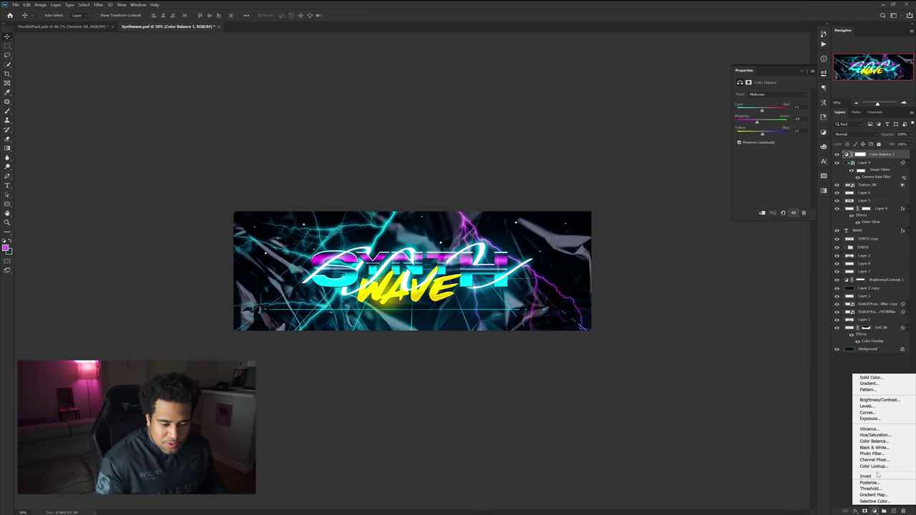
pyautogui.click(870, 429)
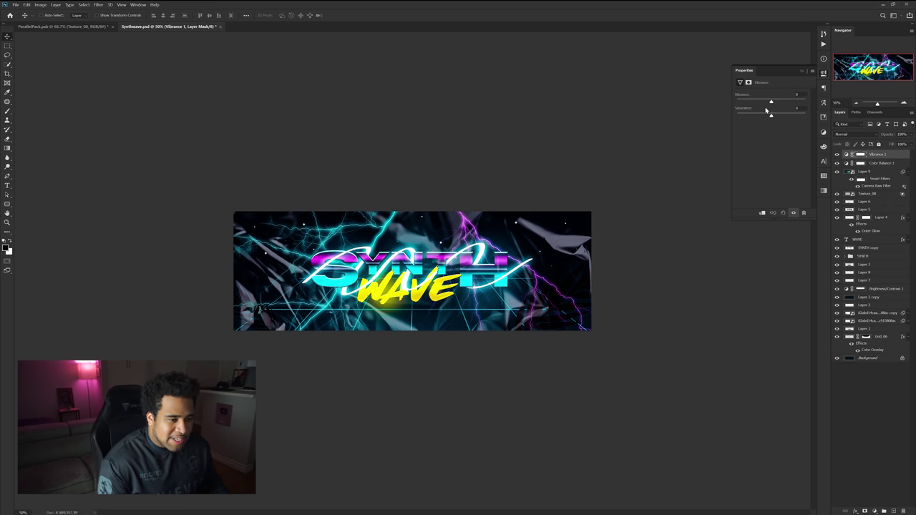
pyautogui.moveTo(770, 116); pyautogui.dragTo(756, 116)
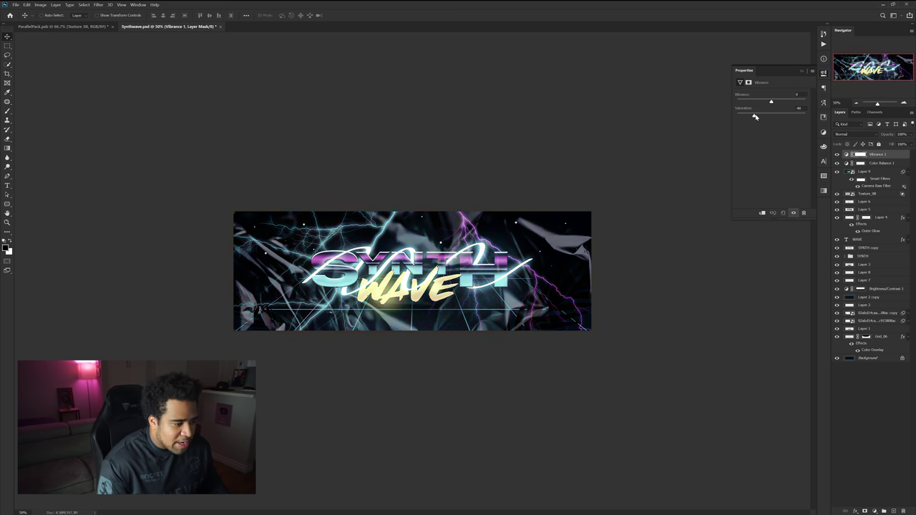
# Paint black on the Vibrance 1 layer mask with a large round brush over the SYNTH WAVE lettering and the lightning on both sides
pyautogui.scroll(1, 411, 298)
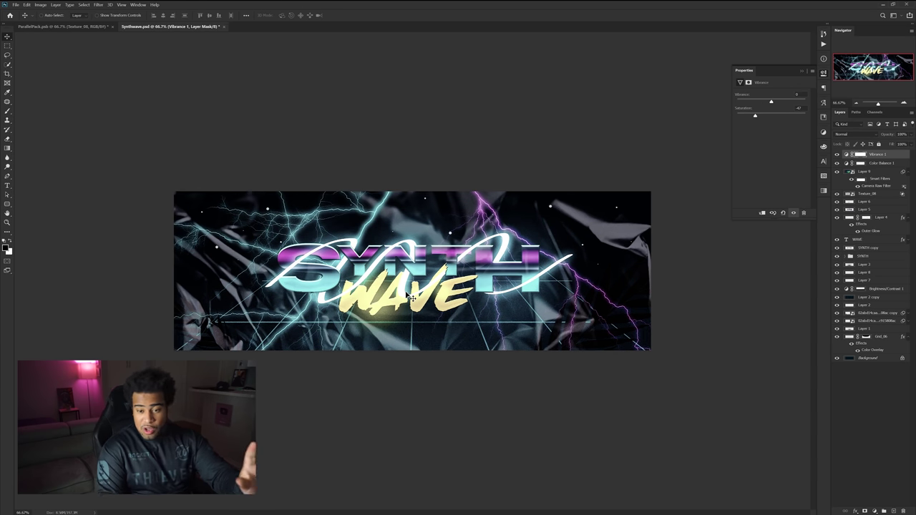
pyautogui.click(861, 155)
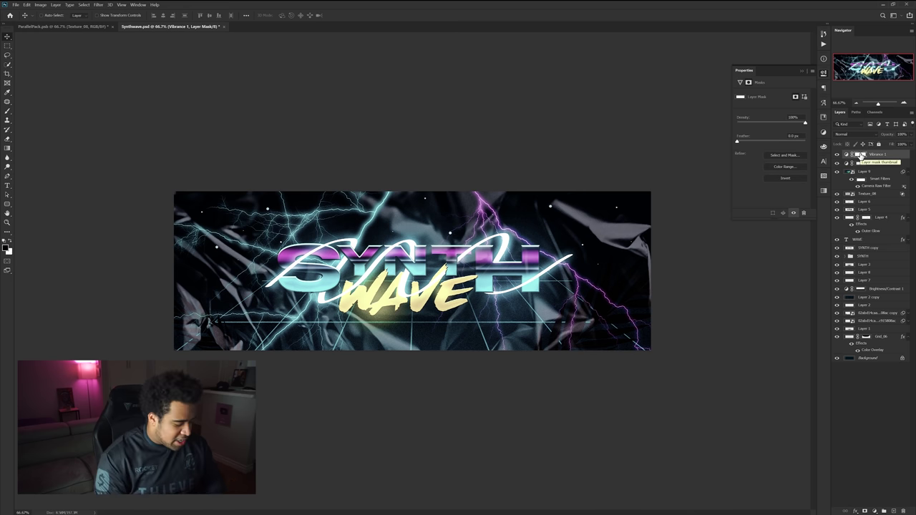
pyautogui.press('b')
pyautogui.rightClick(491, 243)
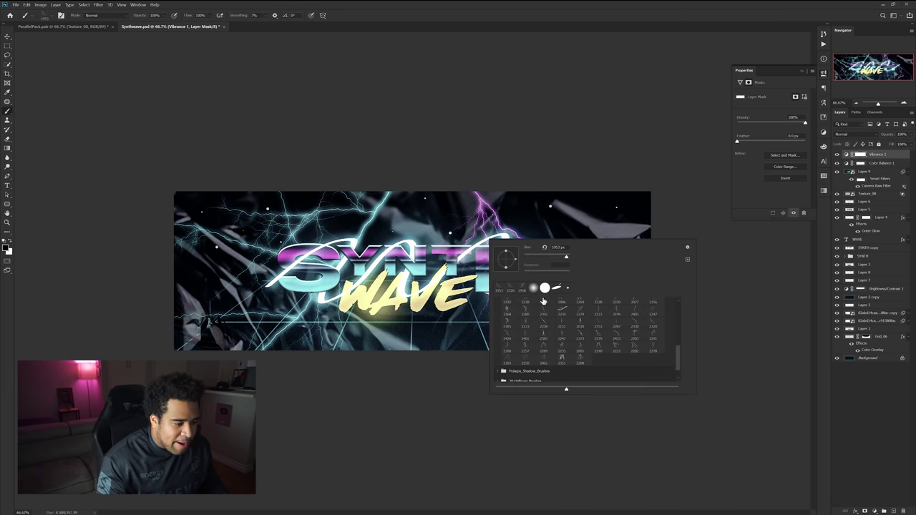
pyautogui.doubleClick(545, 288)
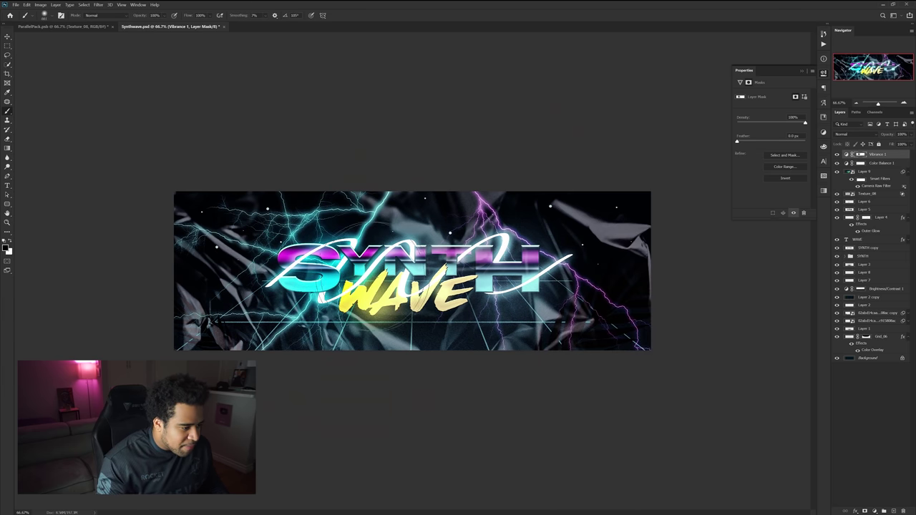
pyautogui.click(435, 279)
pyautogui.moveTo(531, 249); pyautogui.dragTo(517, 255)
pyautogui.moveTo(529, 301); pyautogui.dragTo(576, 305)
pyautogui.moveTo(226, 202)
pyautogui.mouseDown()
pyautogui.moveTo(216, 220)
pyautogui.moveTo(281, 281)
pyautogui.mouseUp()
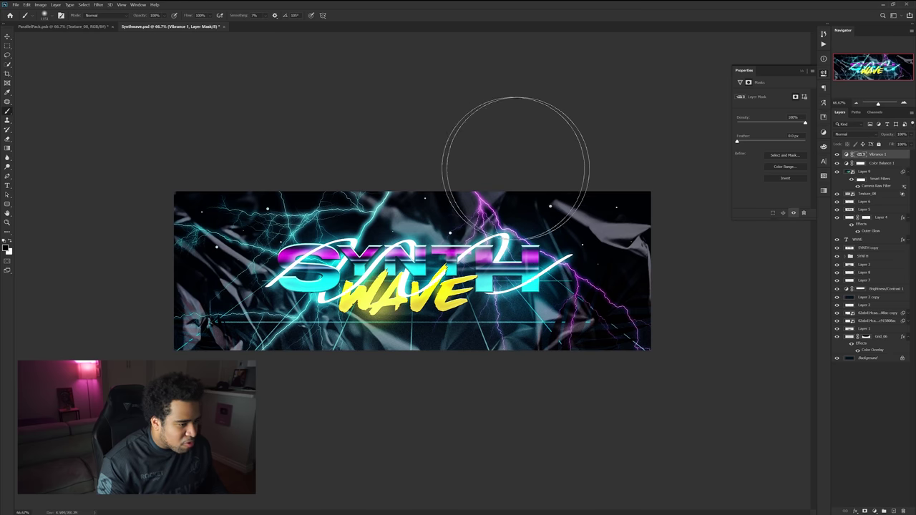
pyautogui.press('v')
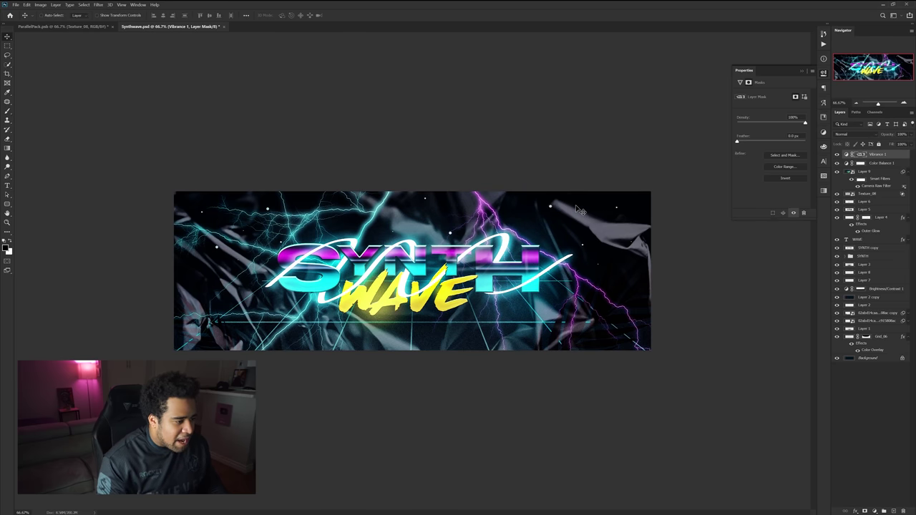
# Compare the header with the Vibrance 1 adjustment hidden and shown, and inspect the artwork at 100% with the adjustment properties closed
pyautogui.click(837, 155)
pyautogui.click(838, 155)
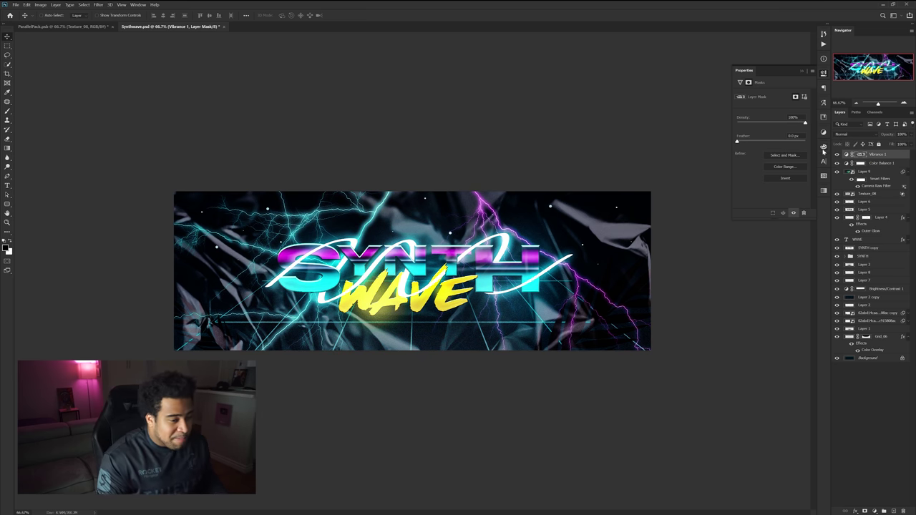
pyautogui.hotkey('ctrl', '1')
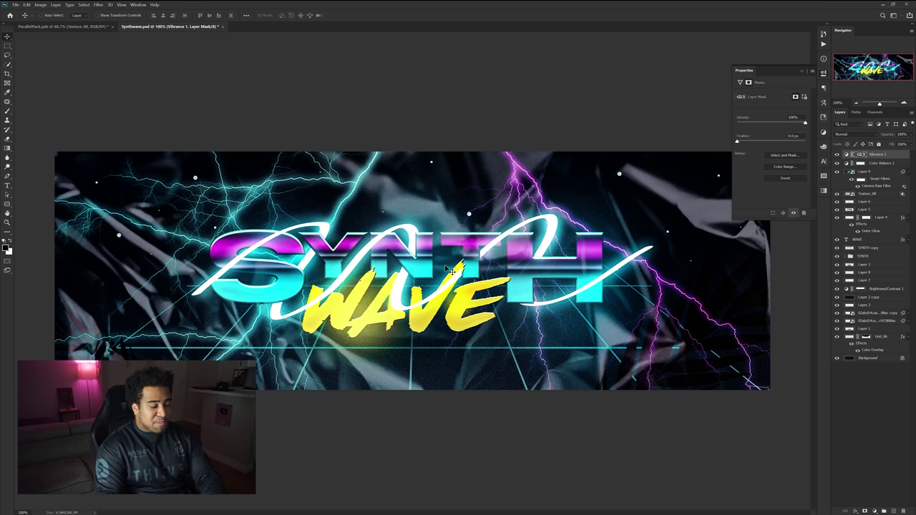
pyautogui.click(823, 73)
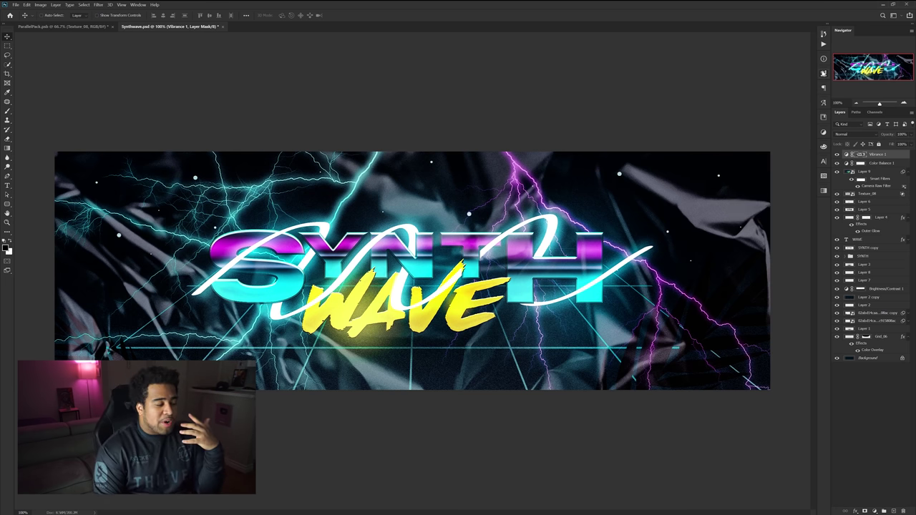